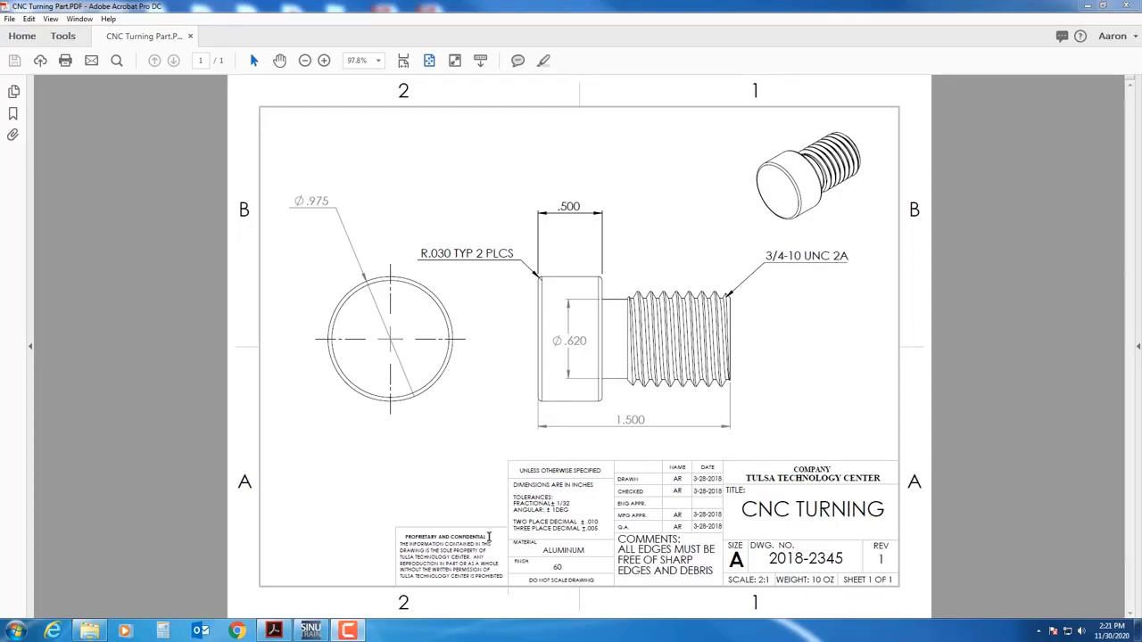
Switch to SinuTrain and start the TULSA_TECH_FRYER_Lathe machine
mouse_move(310, 633)
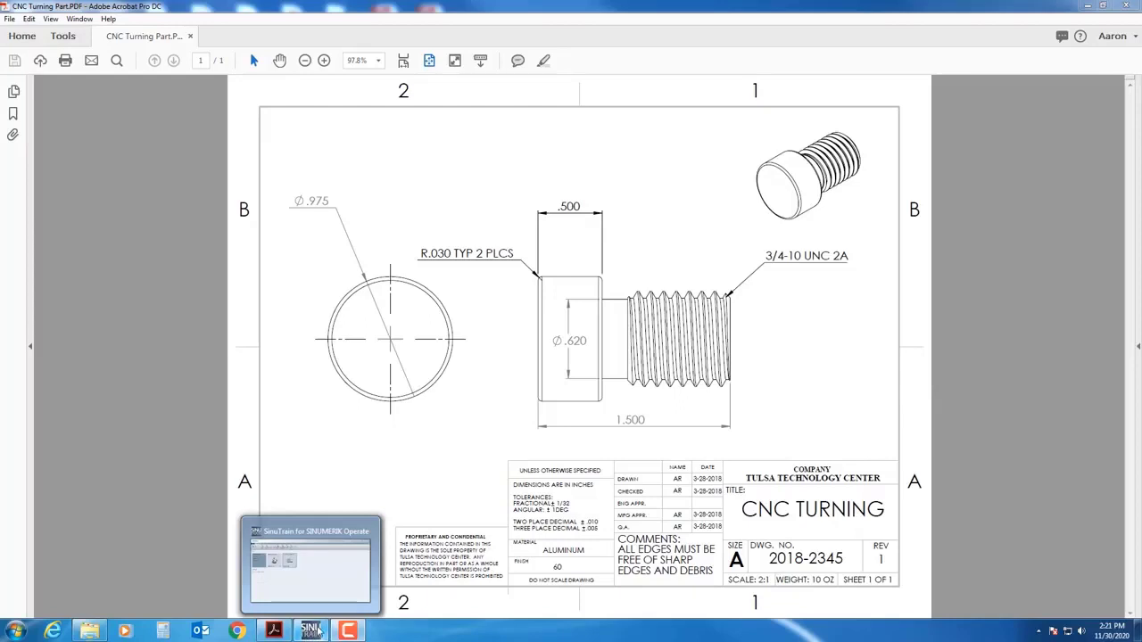
click(311, 632)
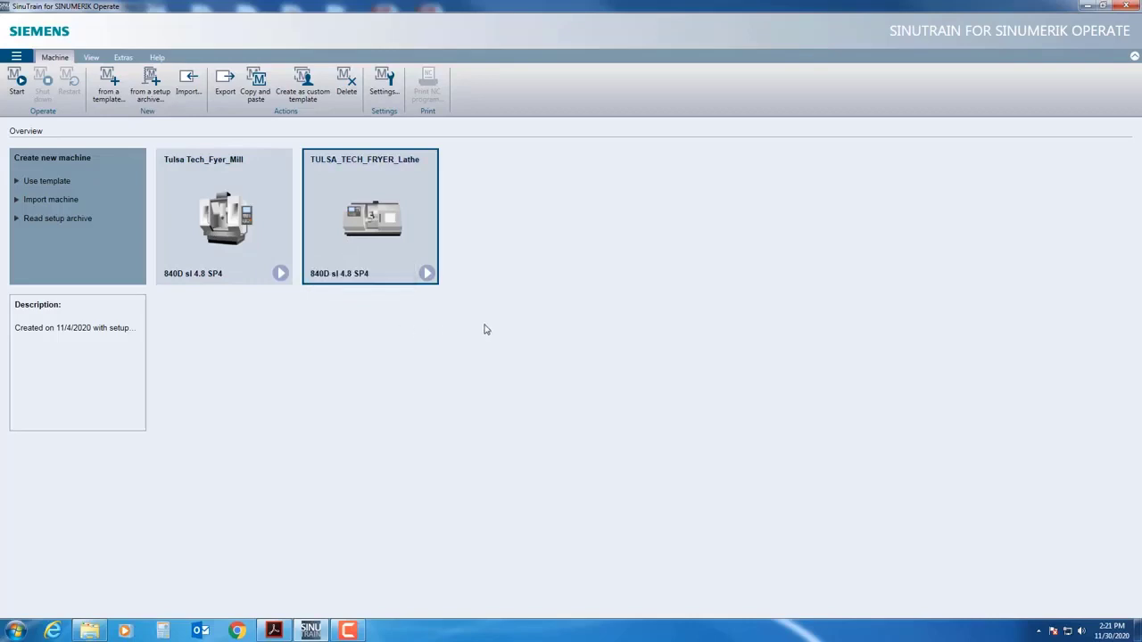
click(426, 273)
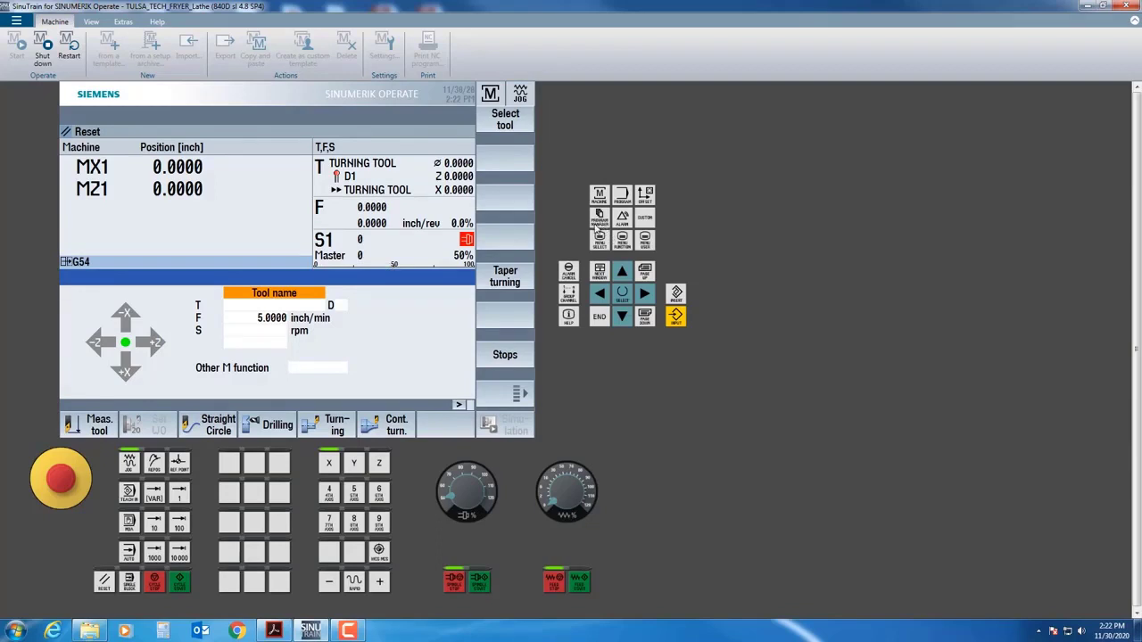
Create a workpiece directory named FRYER TEST PROGRAMS under Workpieces and decline creating a new sequential program in it
click(600, 218)
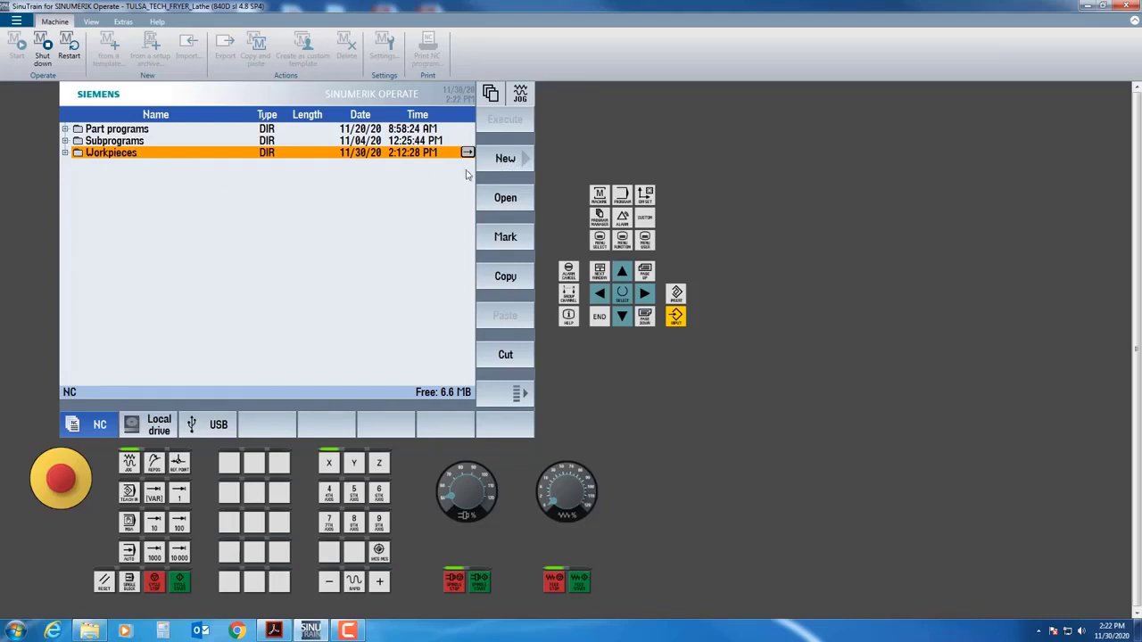
click(505, 160)
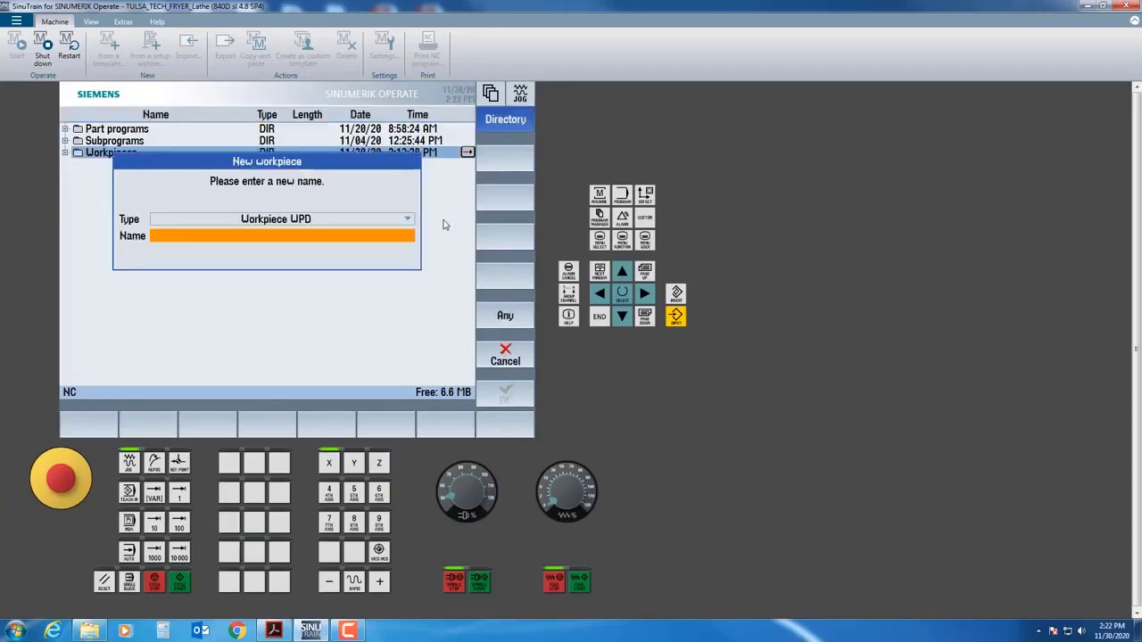
text(FRY)
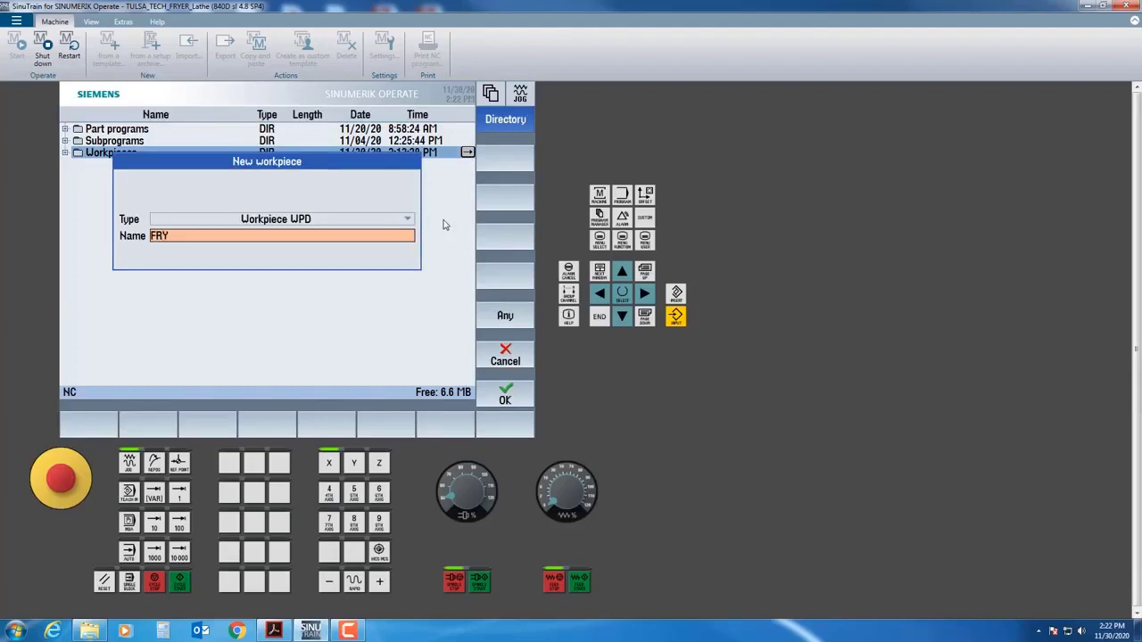
text(ER TEST PROGRAMS)
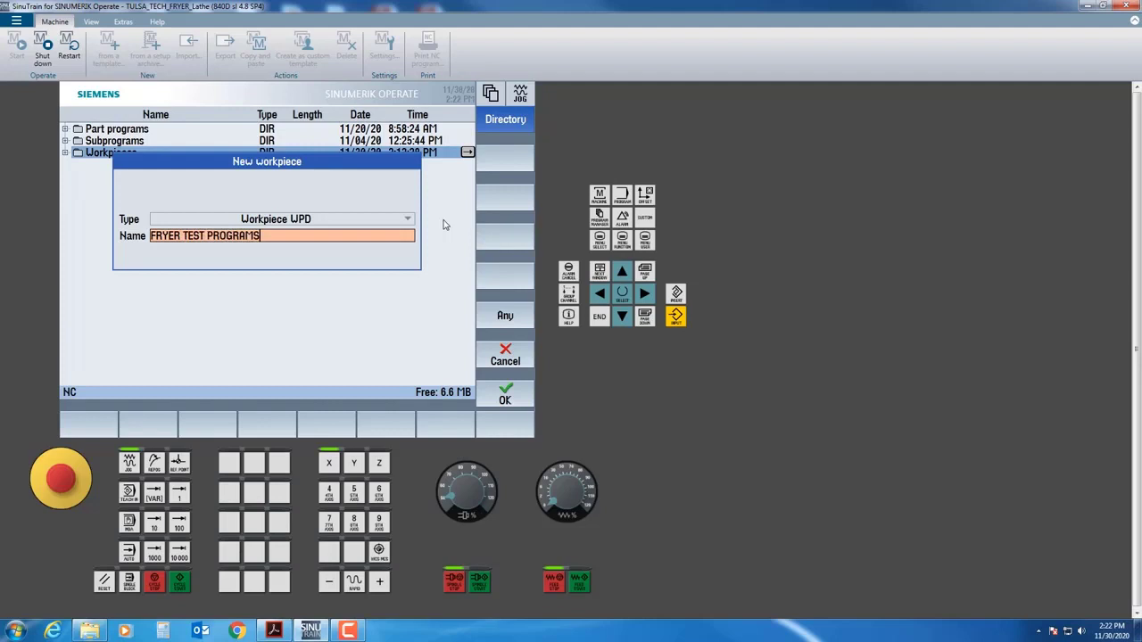
click(520, 395)
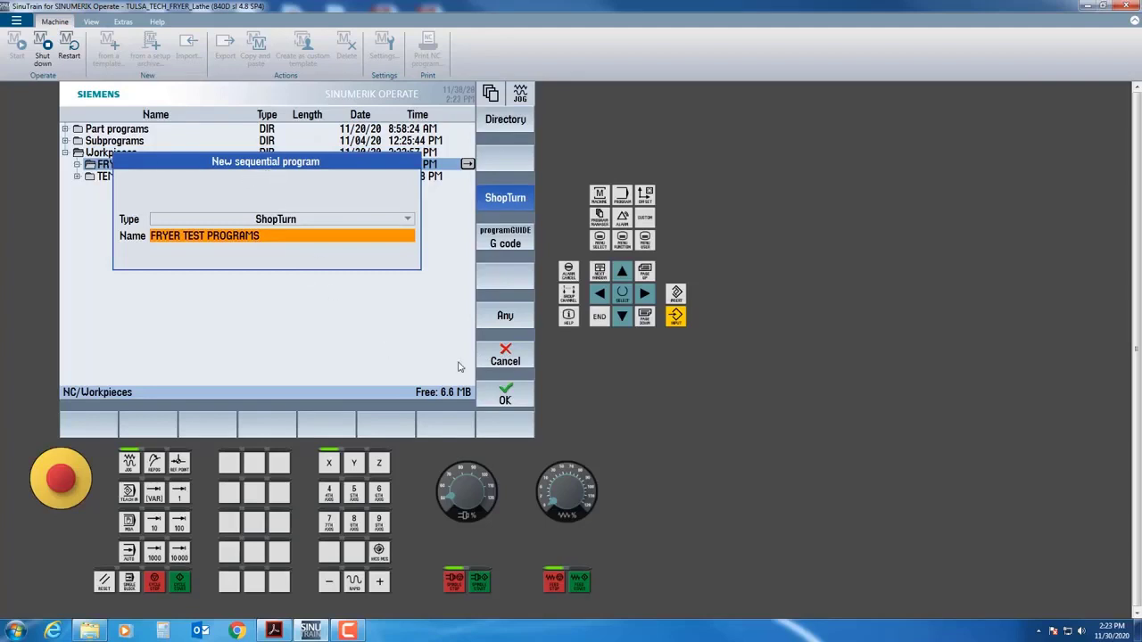
click(505, 358)
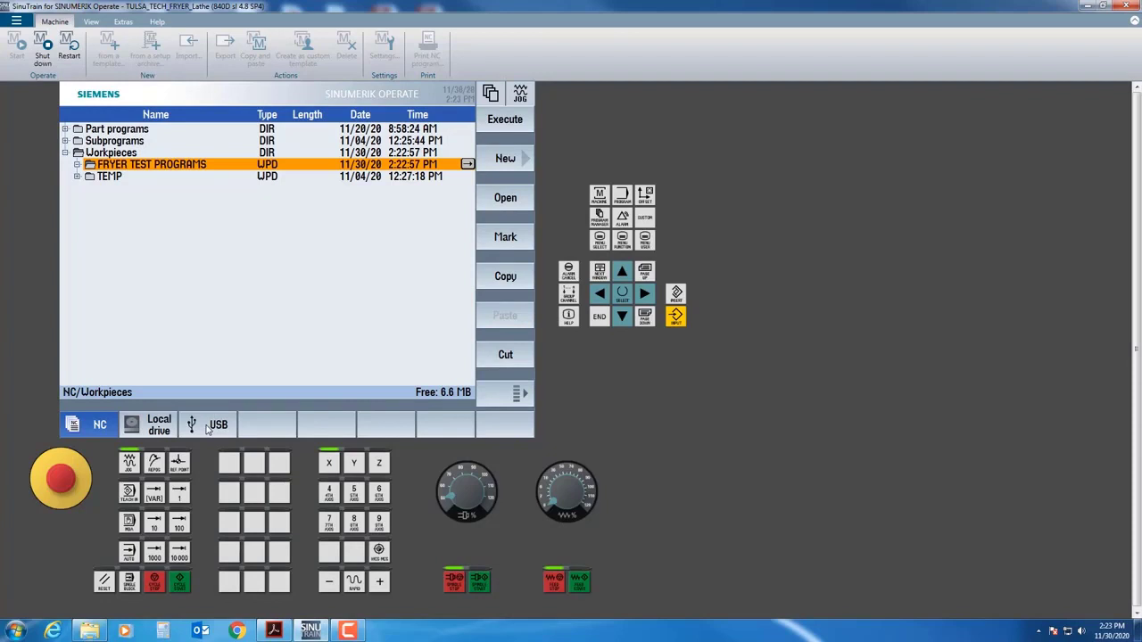
Copy the CNC TURNING 1 FRYER G CODE program from USB into FRYER TEST PROGRAMS, accepting the shortened name CNC TURNING 1 FRYER G CO
click(208, 429)
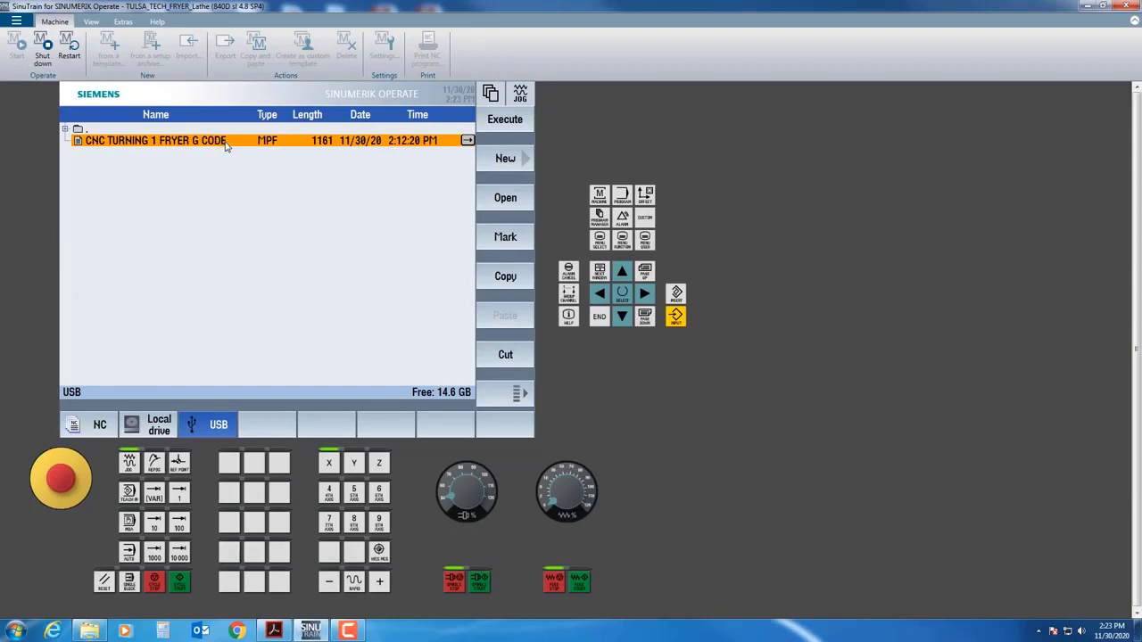
click(497, 393)
click(497, 393)
click(502, 282)
click(100, 426)
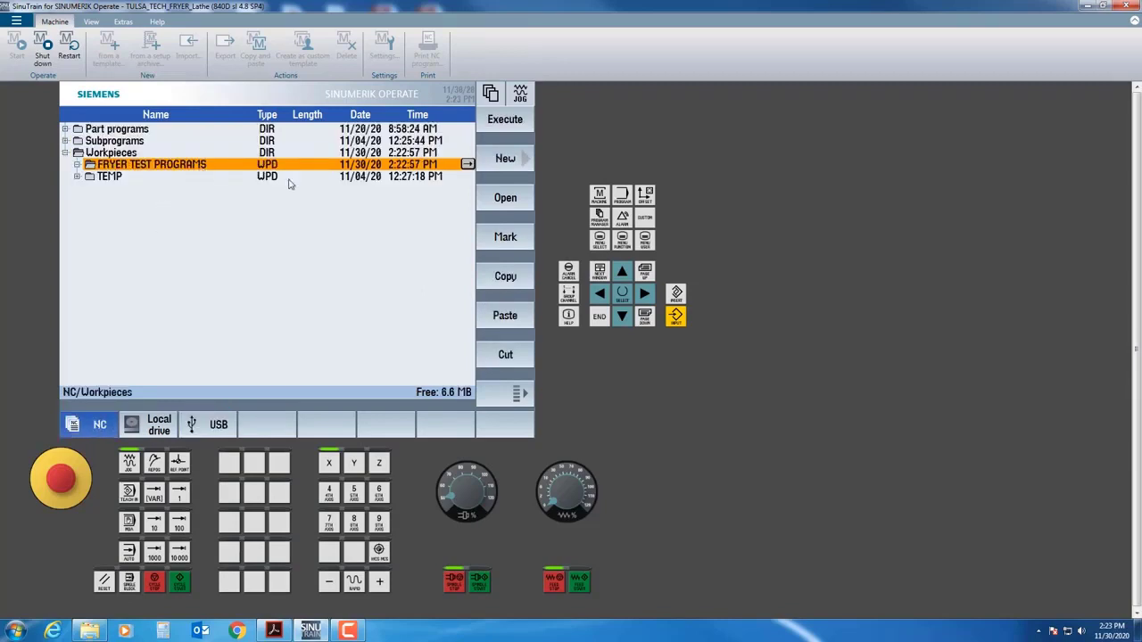
click(511, 317)
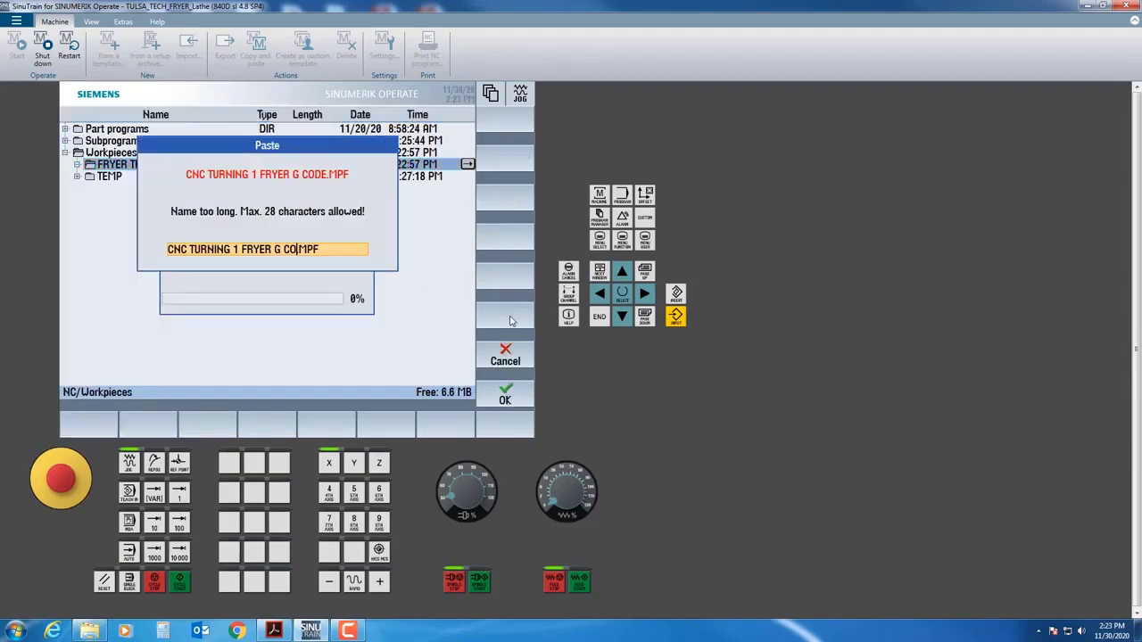
click(505, 398)
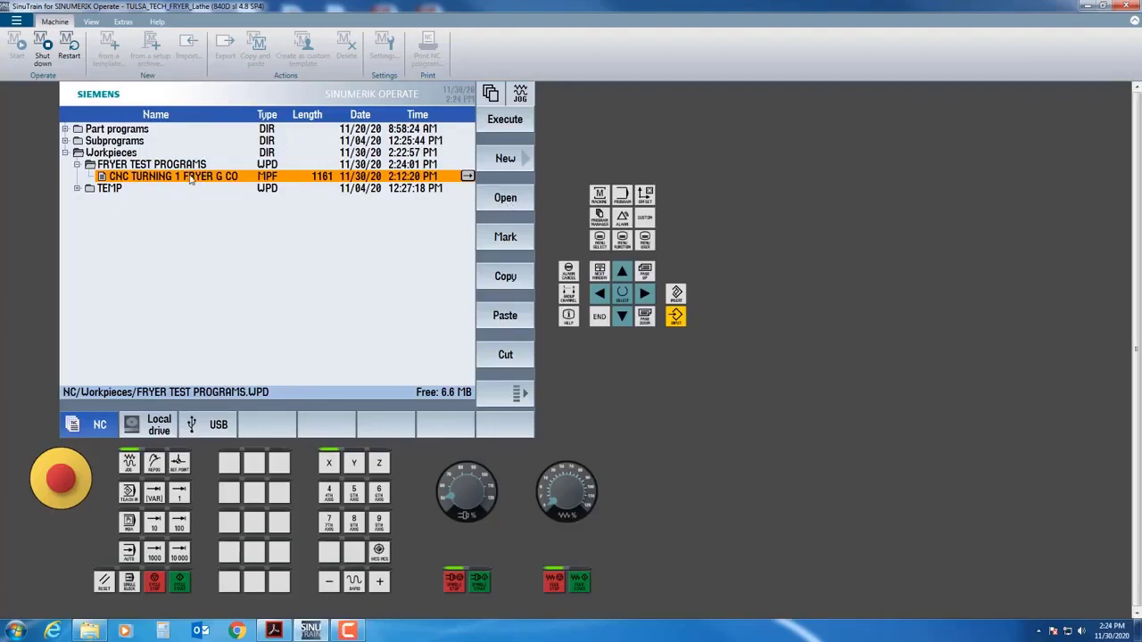
Open the copied G-code program for editing and add WORKPIECE() on its first line
click(505, 198)
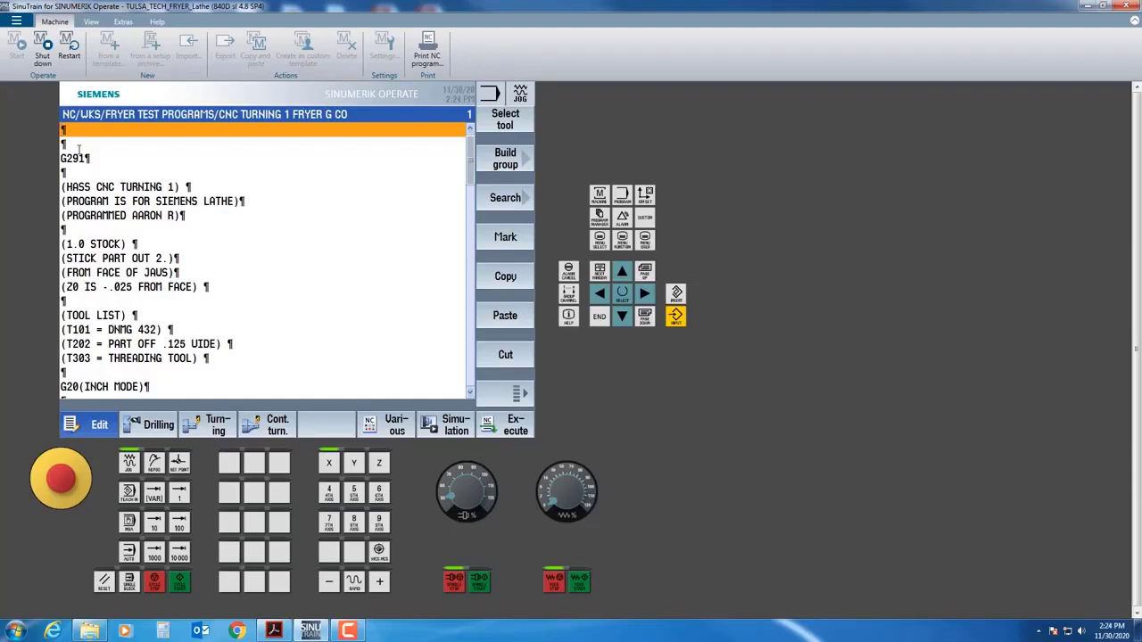
text(WORKPIECE())
click(79, 150)
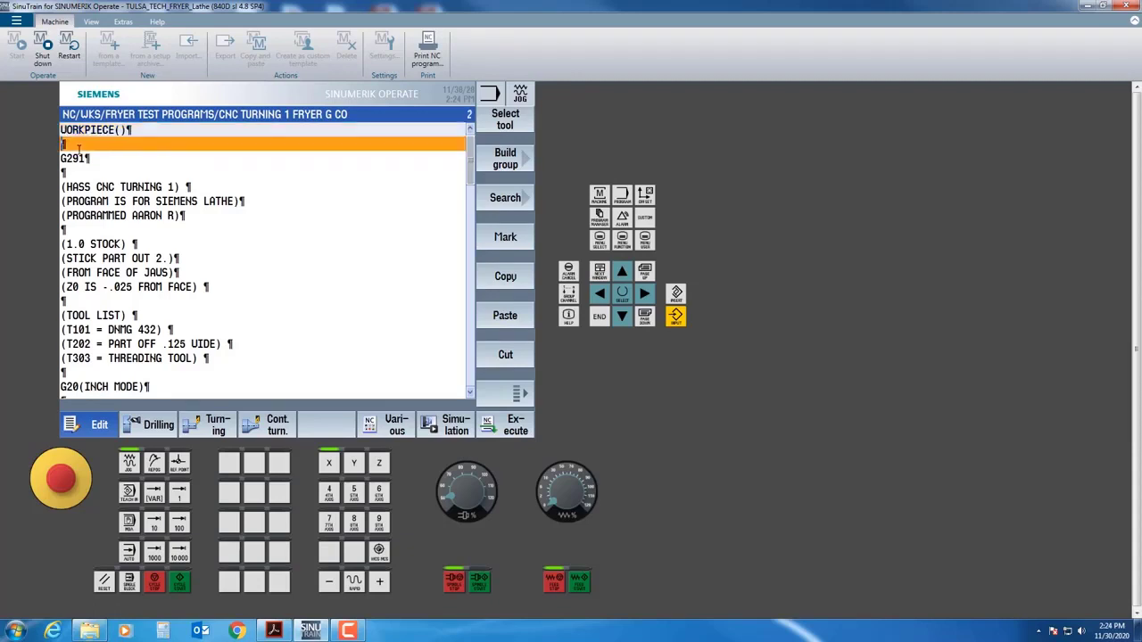
key(Up)
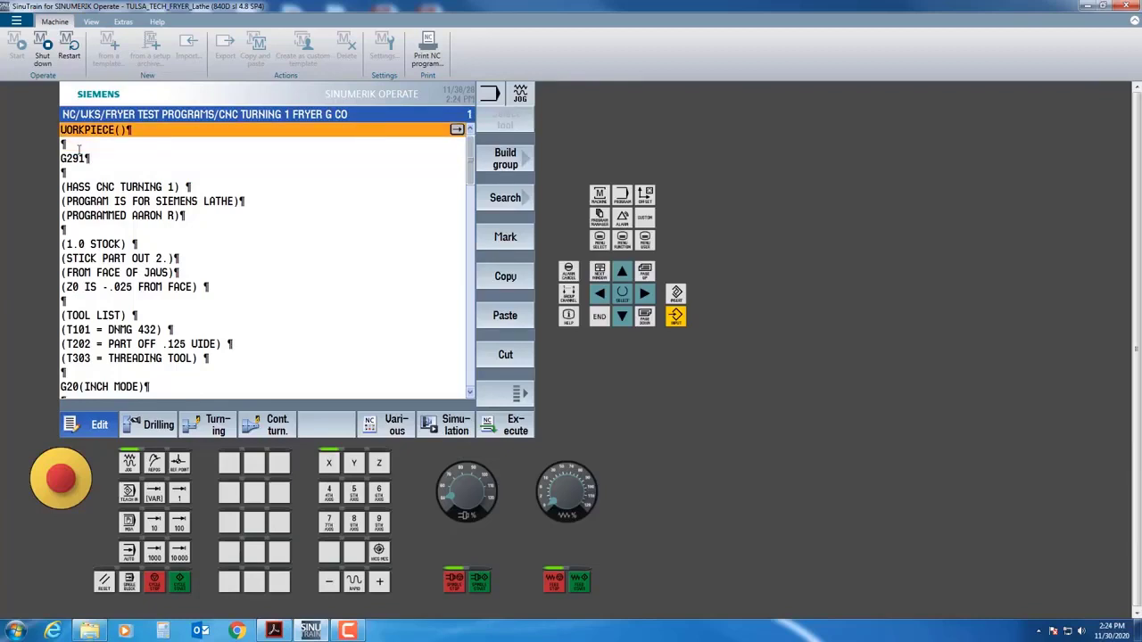
Open the blank input for the WORKPIECE() line, choose Cylinder and set the outside diameter XA to 1.0
key(Right)
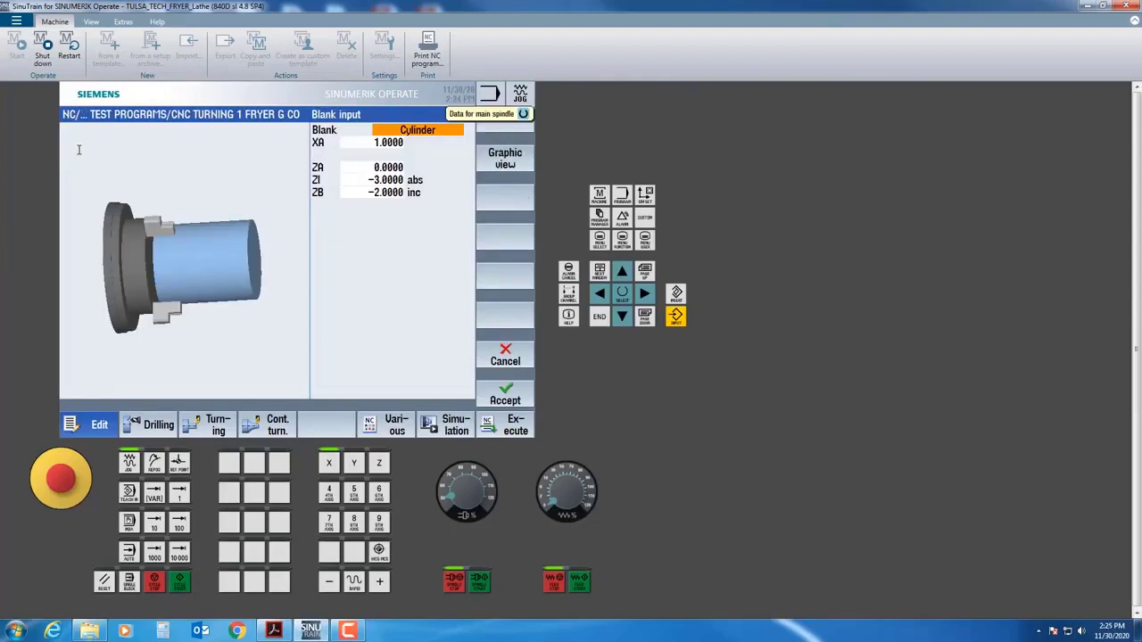
click(417, 130)
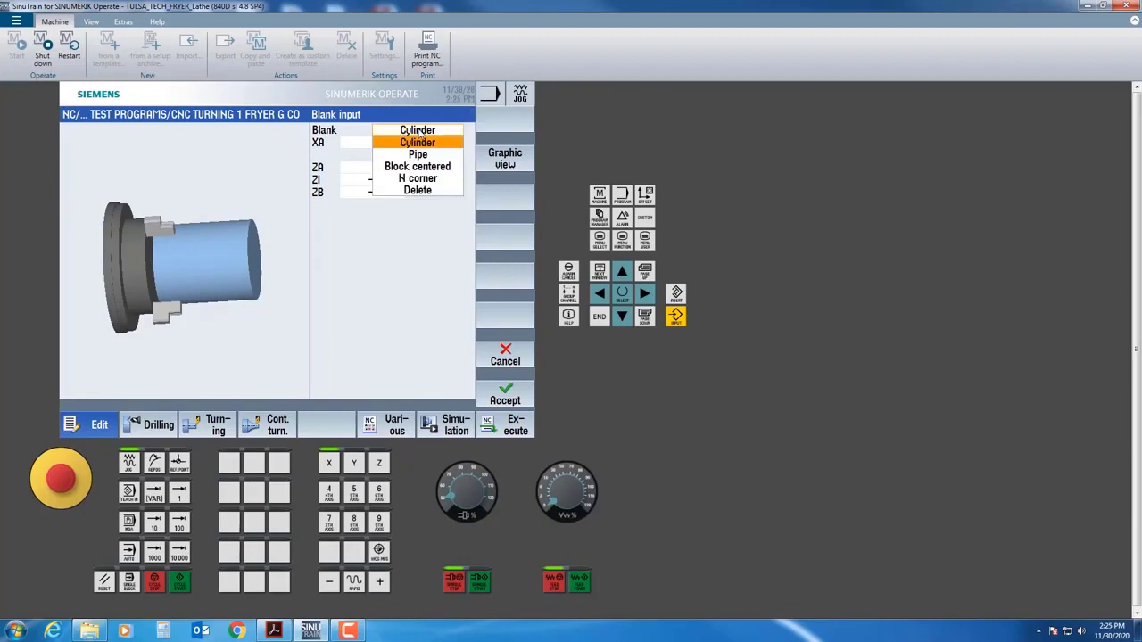
click(424, 145)
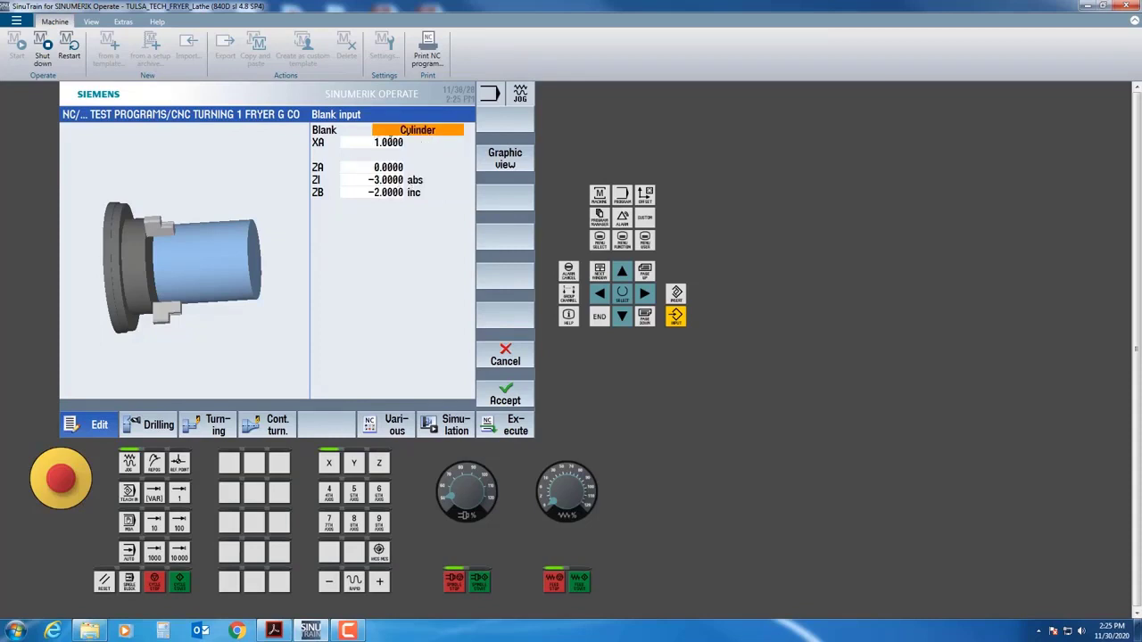
click(367, 146)
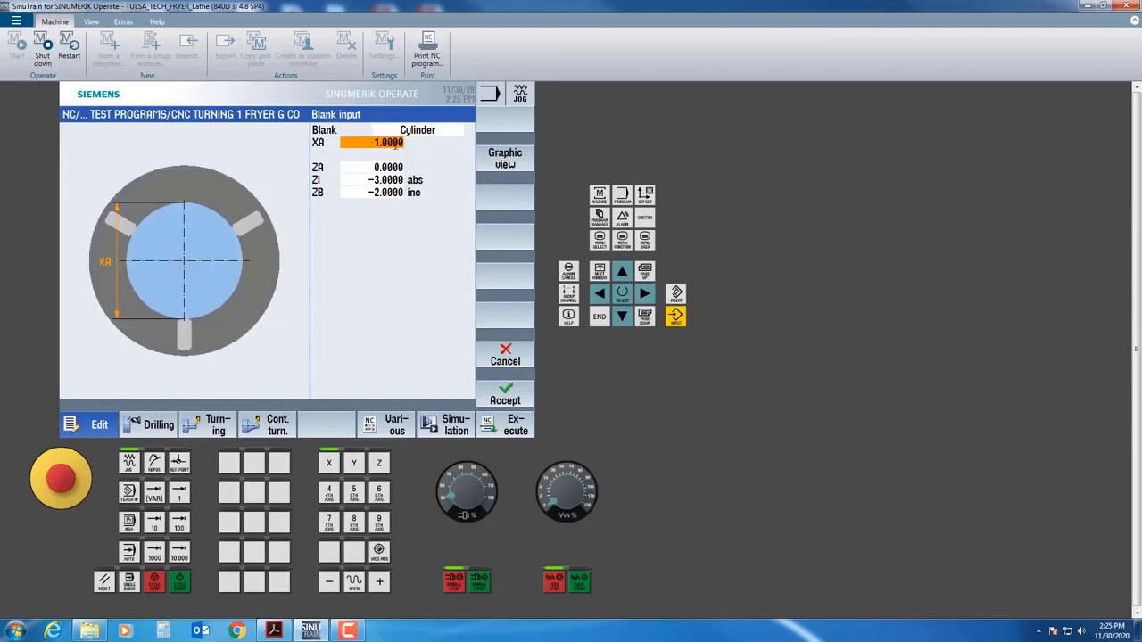
text(1.0)
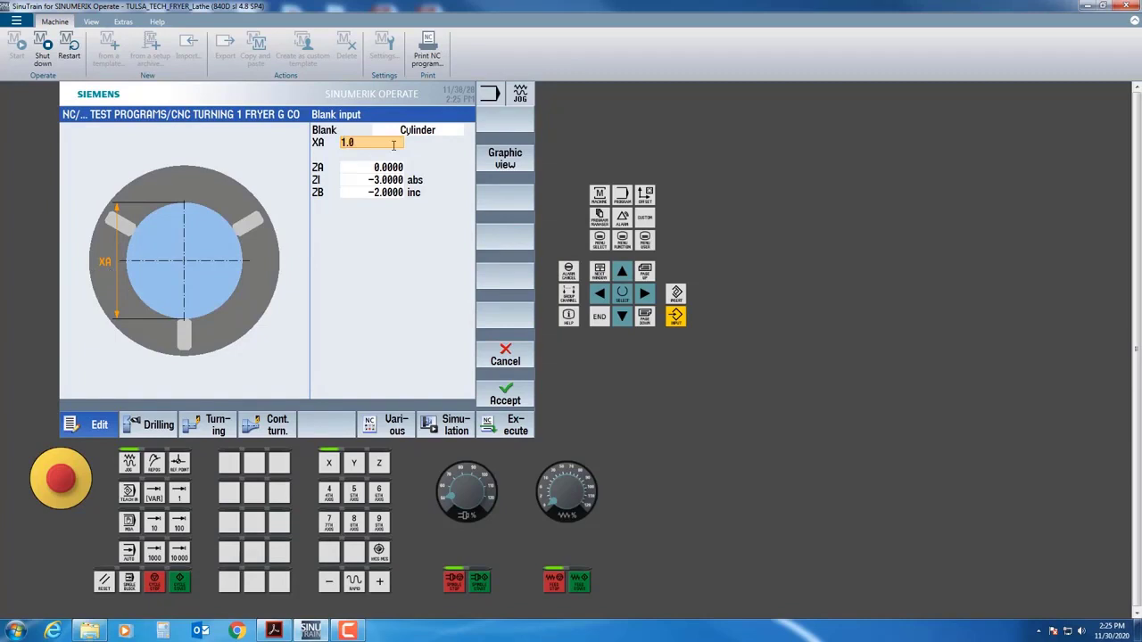
key(Return)
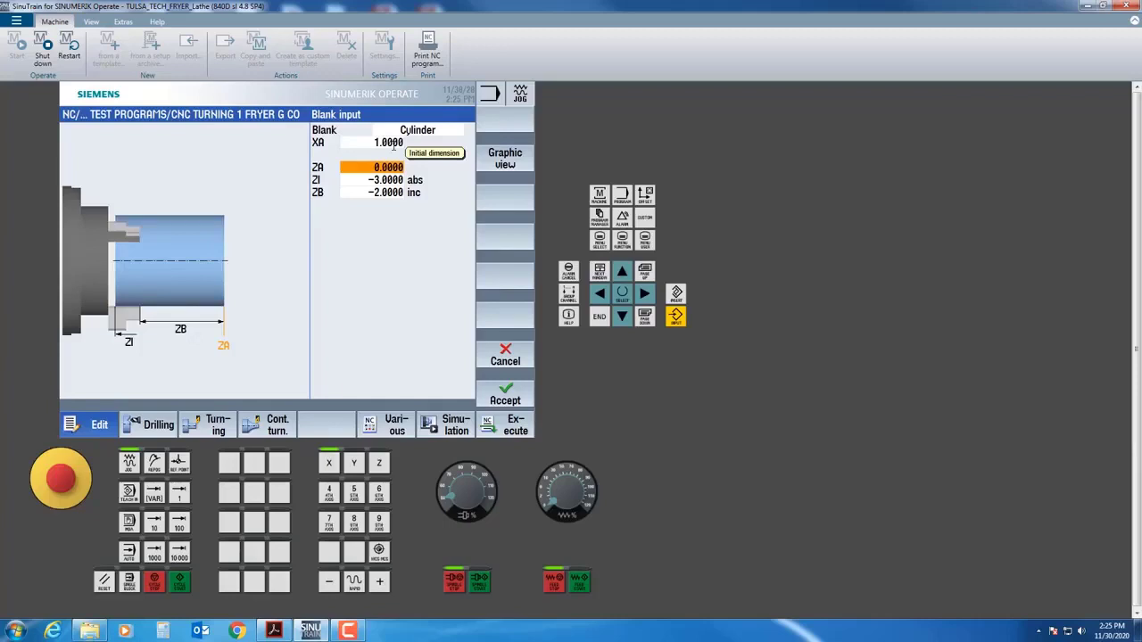
Enter -2.0 inc as the blank's machining dimension ZB
key(Down)
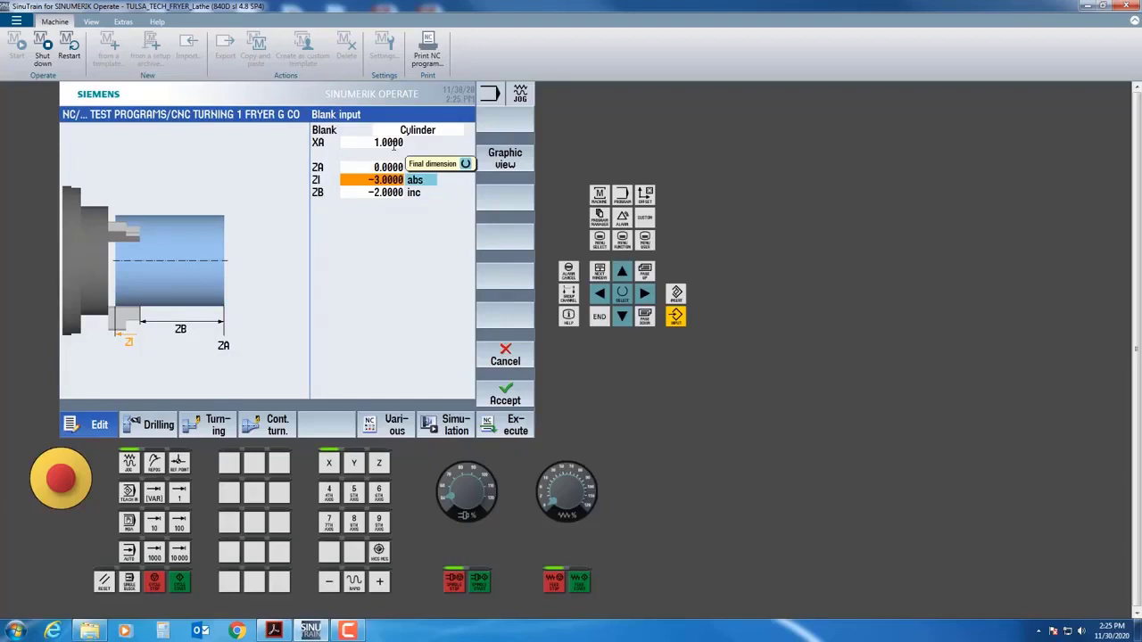
key(Down)
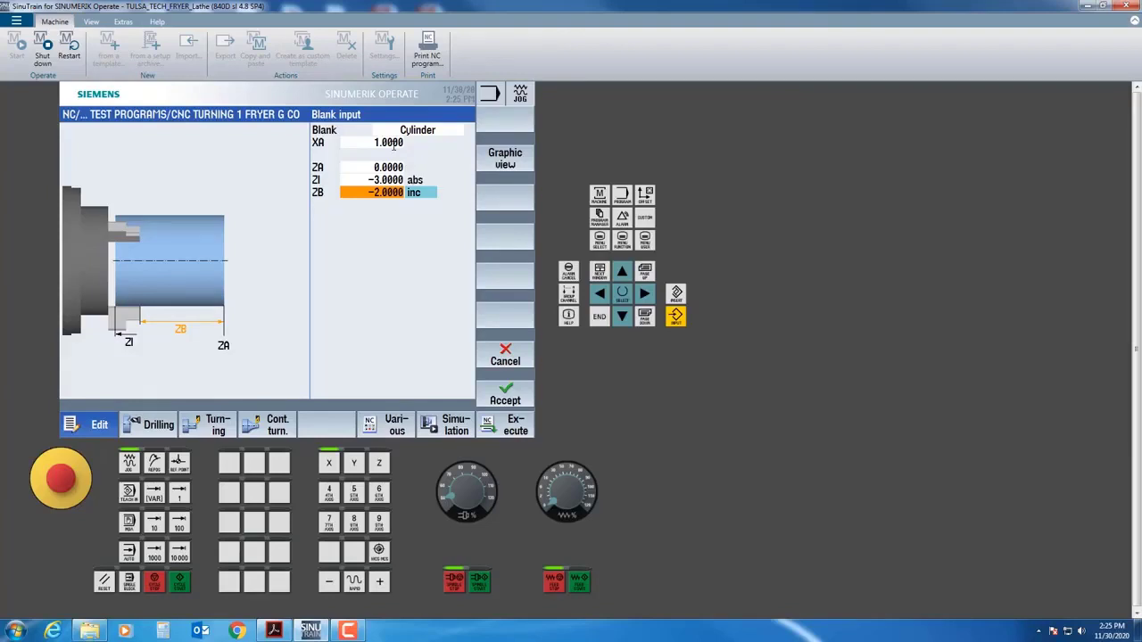
key(Up)
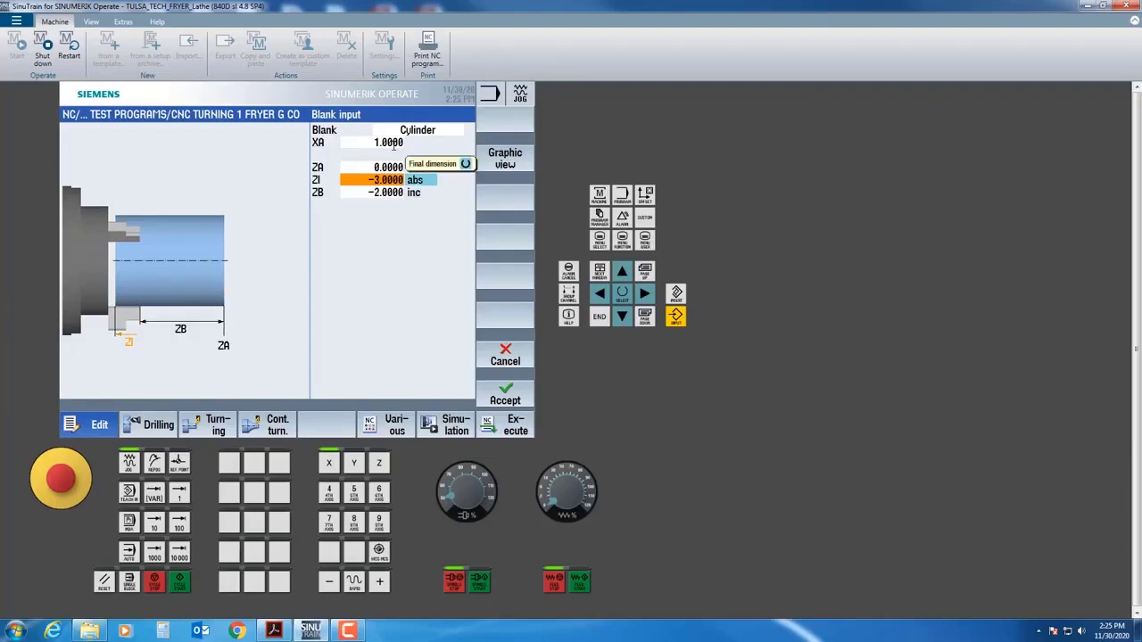
key(Down)
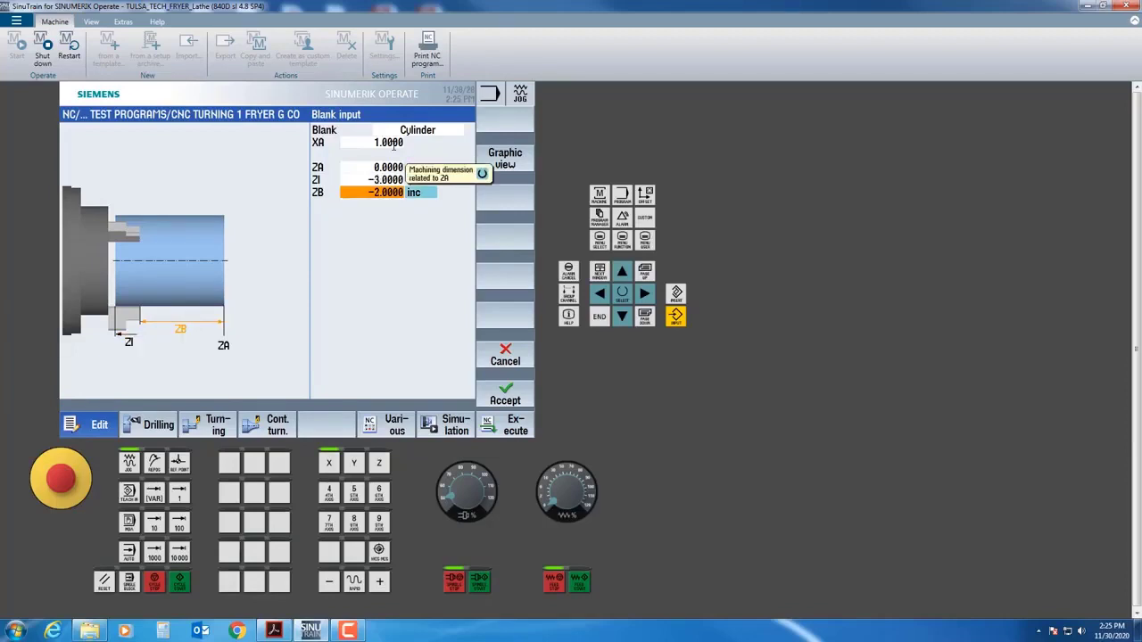
text(-2.0)
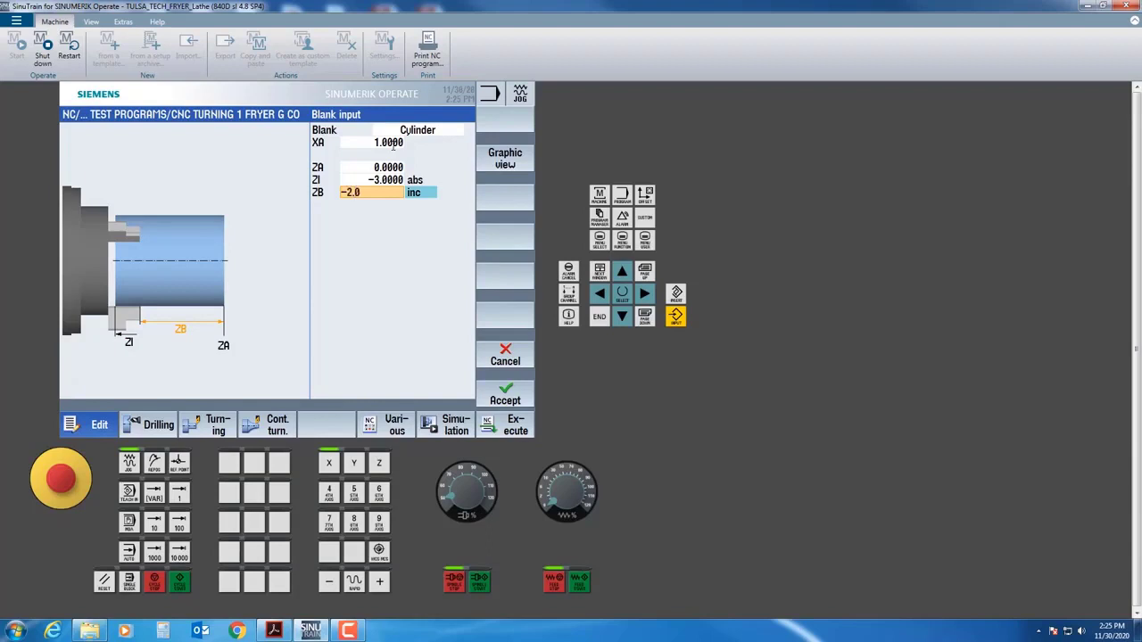
key(Return)
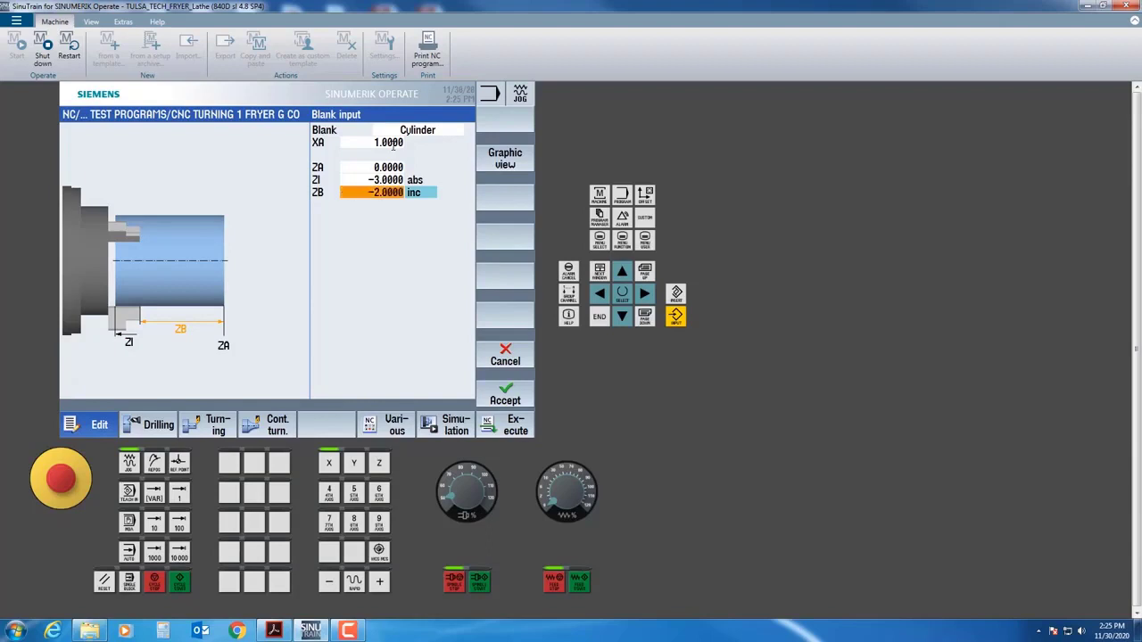
Try positive values for the blank: machining dimension ZB of 2 and final dimension ZI of 3
key(Up)
key(Up)
key(Down)
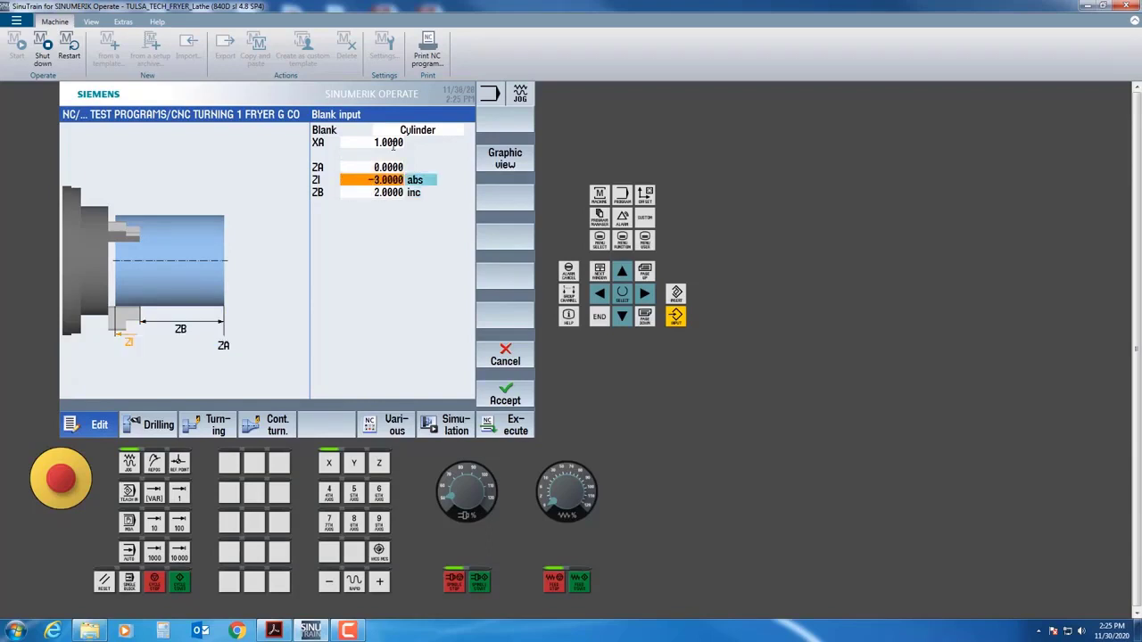
text(3)
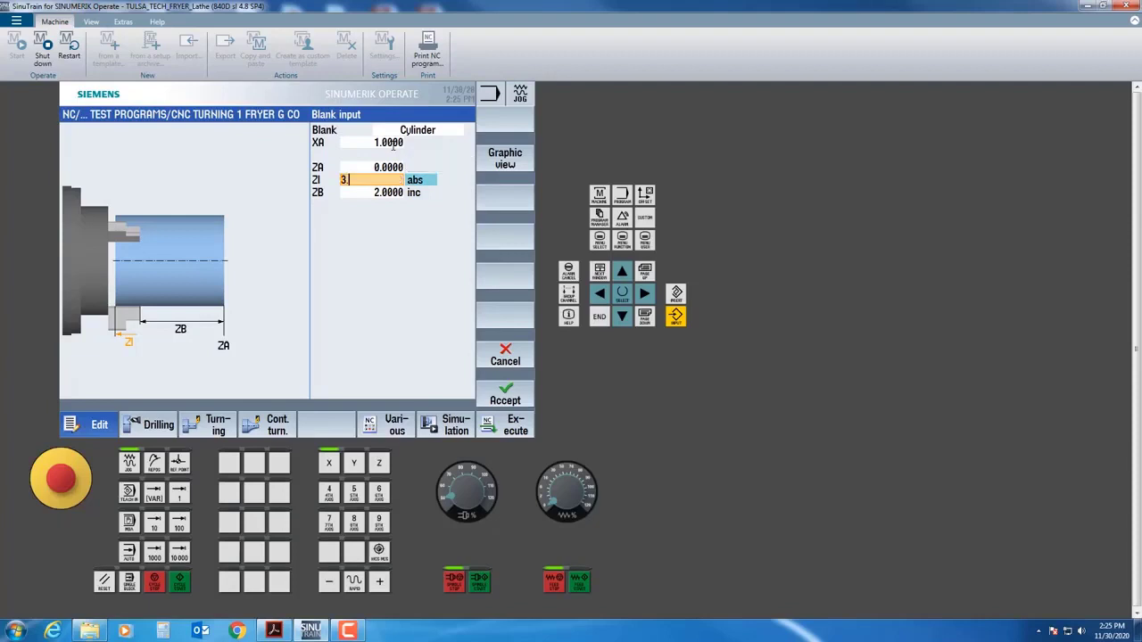
key(Return)
key(Down)
key(Up)
key(Up)
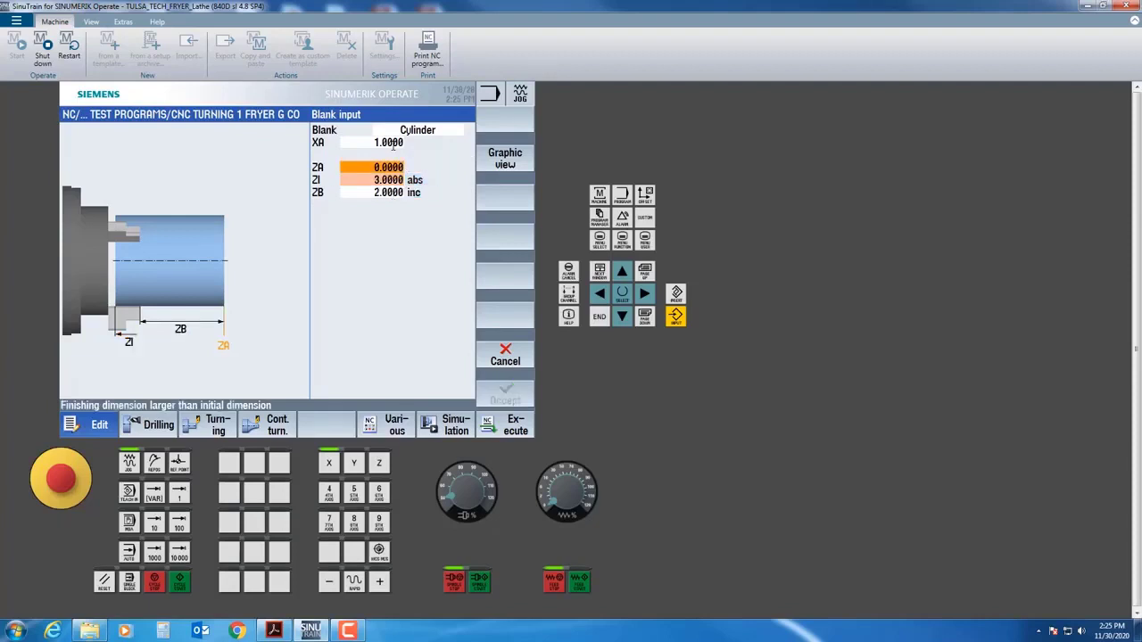
Set the blank's final dimension ZI to -3 abs and its machining dimension ZB to -2.0 inc
key(Down)
text(-)
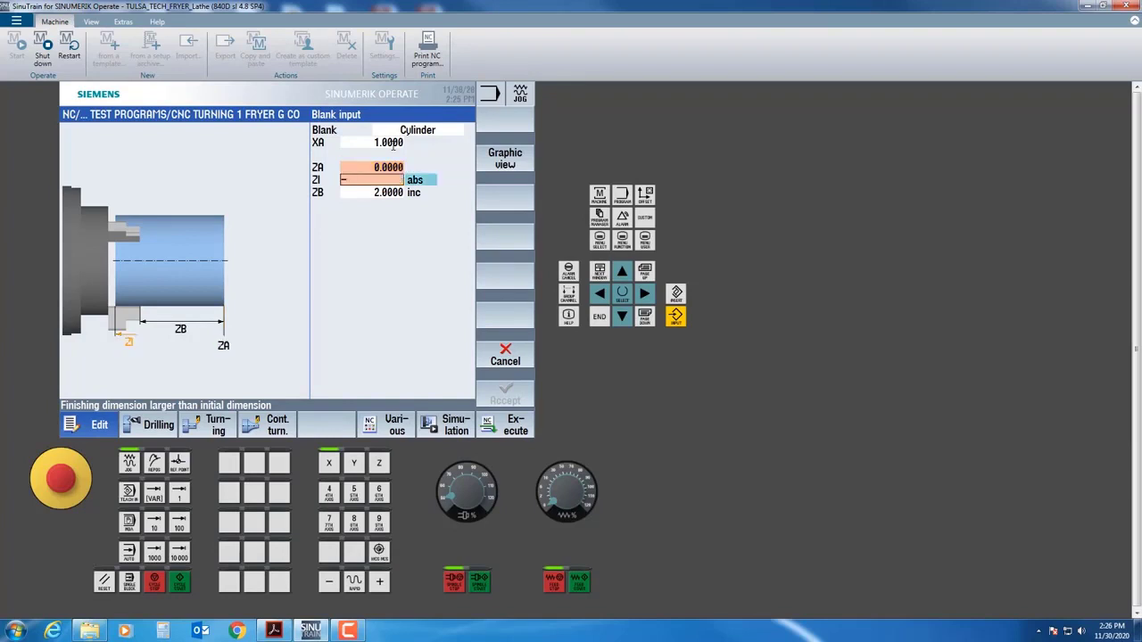
text(3)
key(Return)
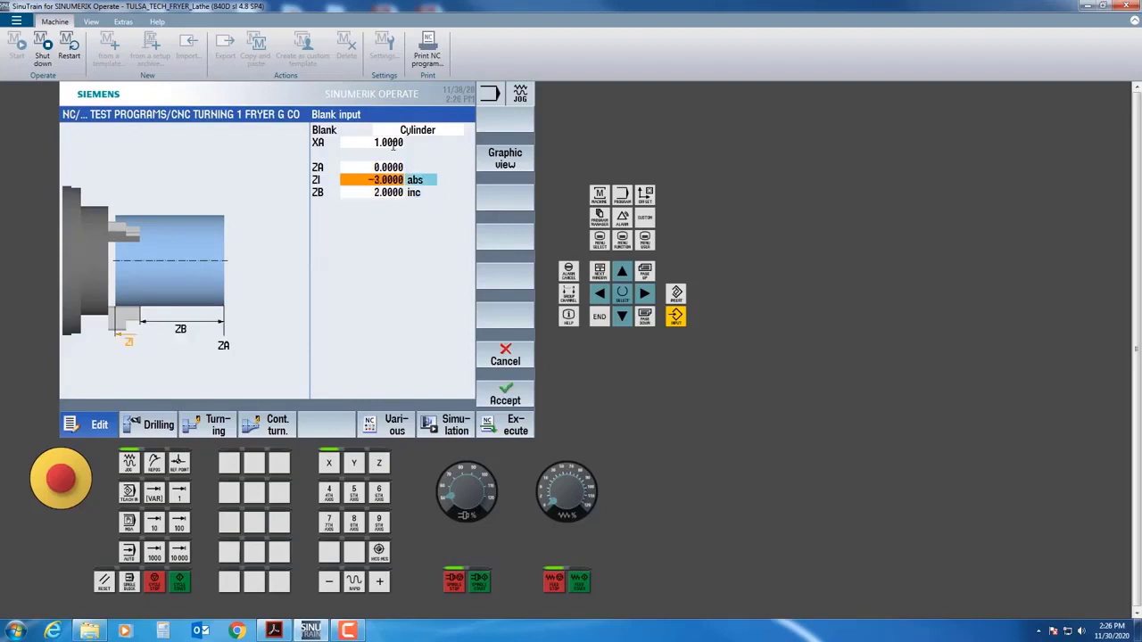
text(-2.0)
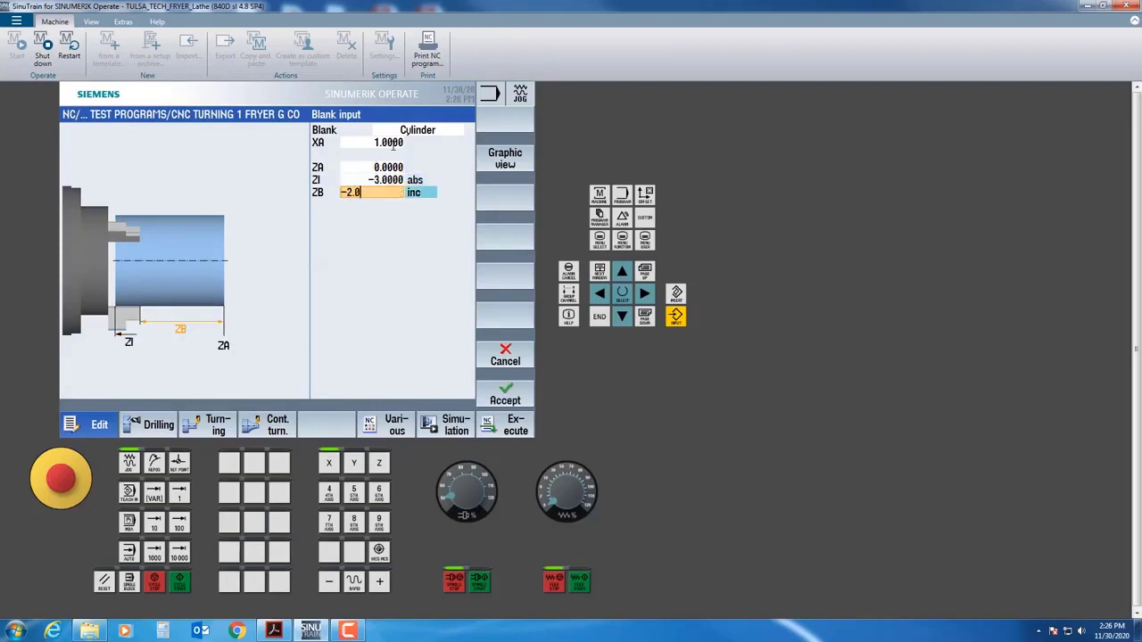
key(Return)
key(Up)
key(Down)
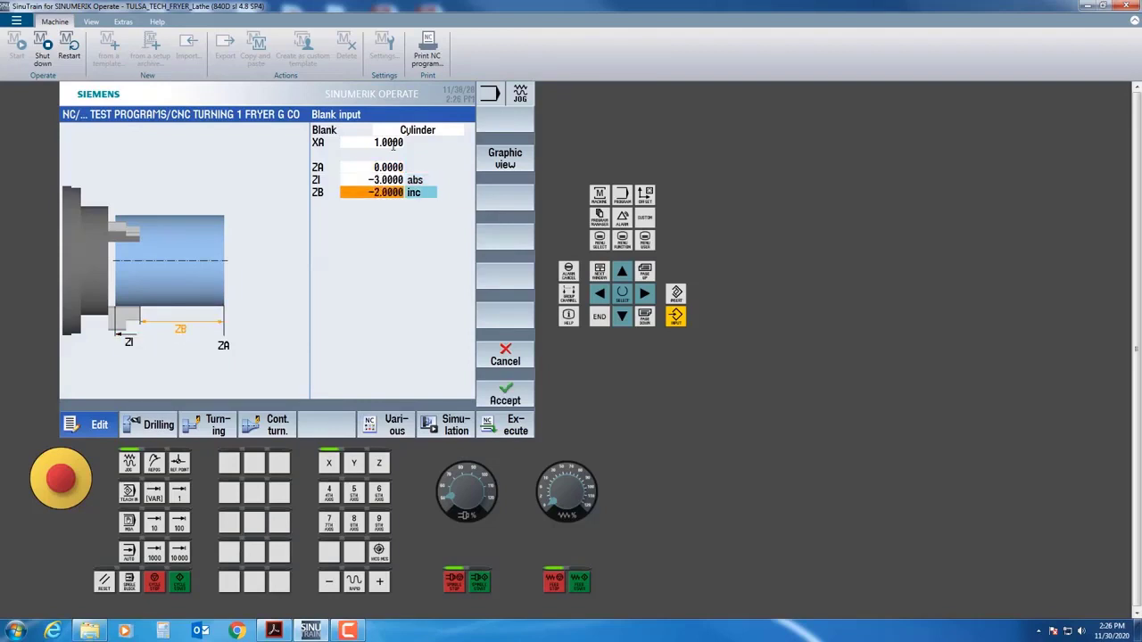
Accept the blank definition and change the location 1 tool in the tool list to type 500 Roughing tool
click(504, 397)
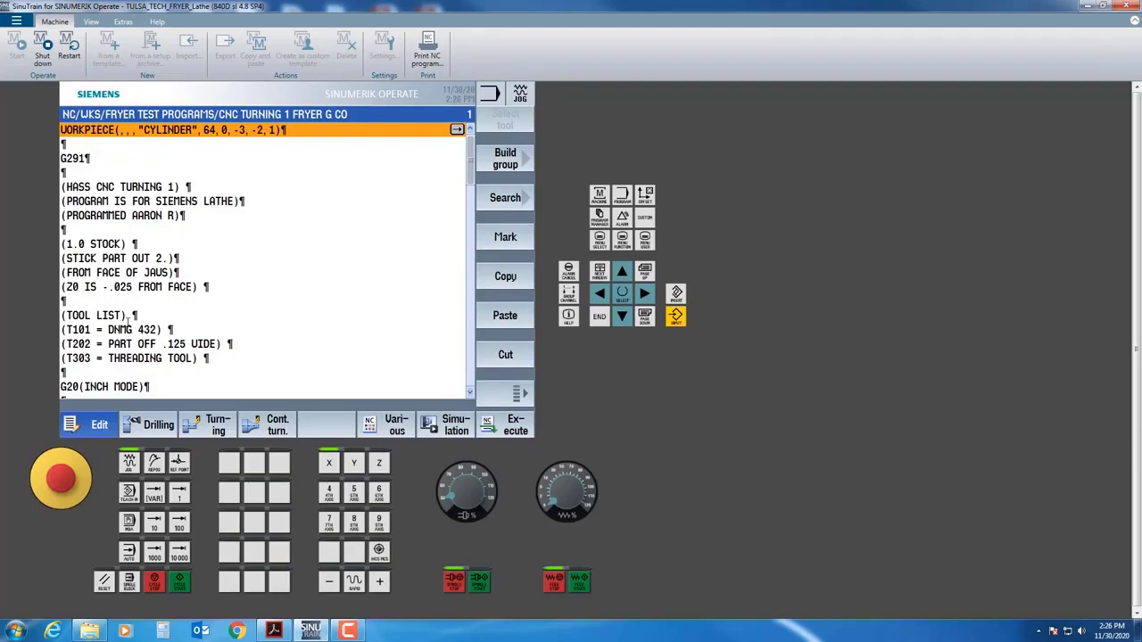
click(646, 207)
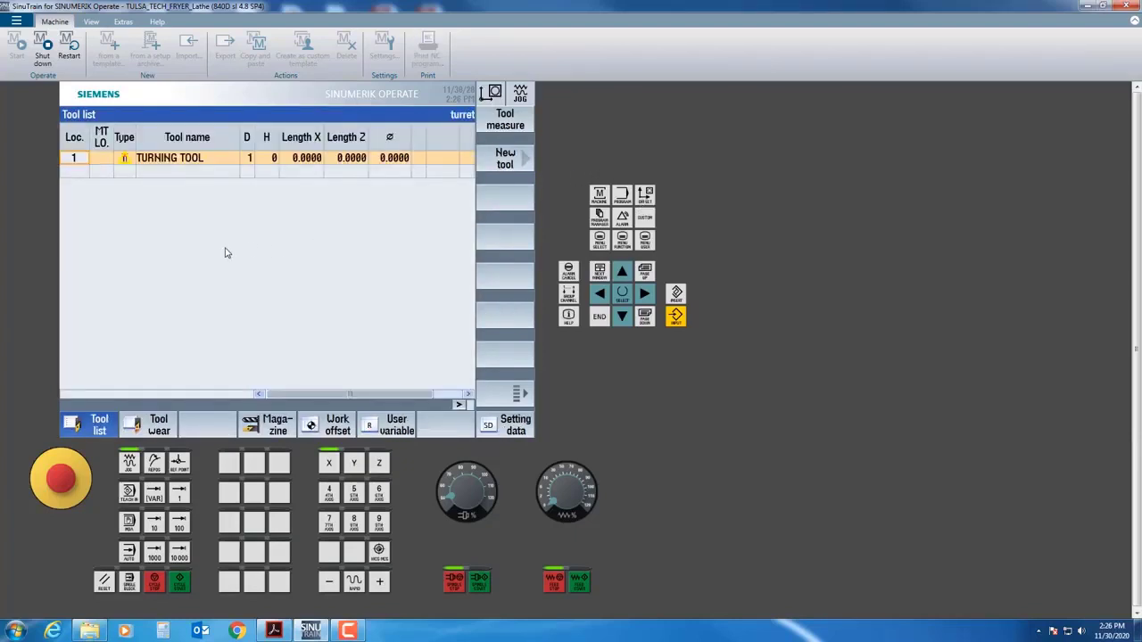
double_click(126, 160)
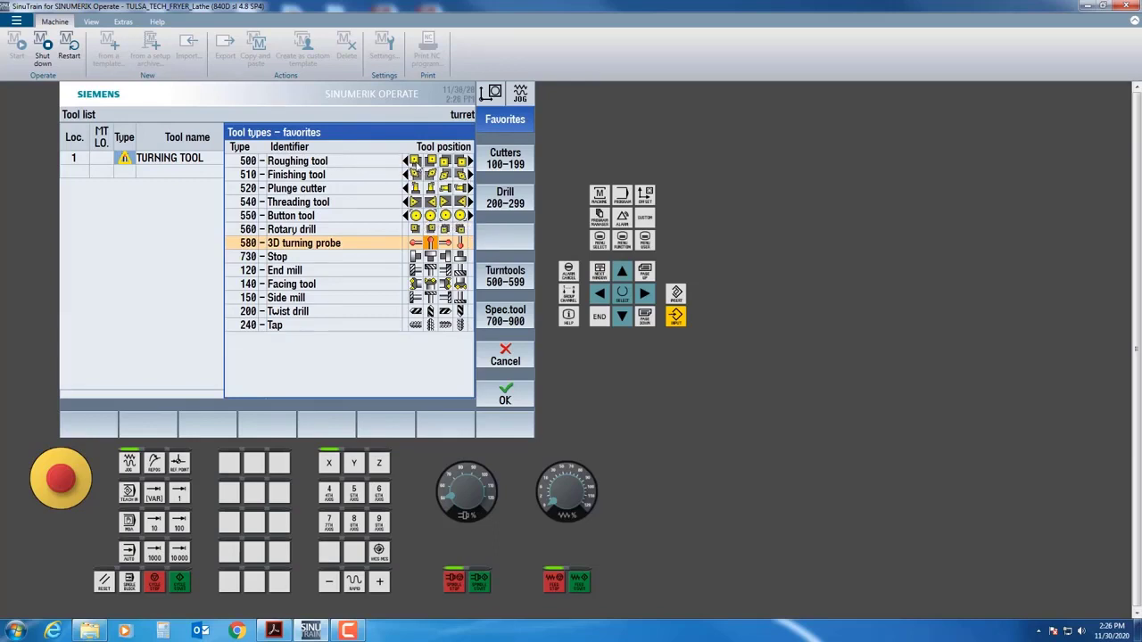
click(416, 163)
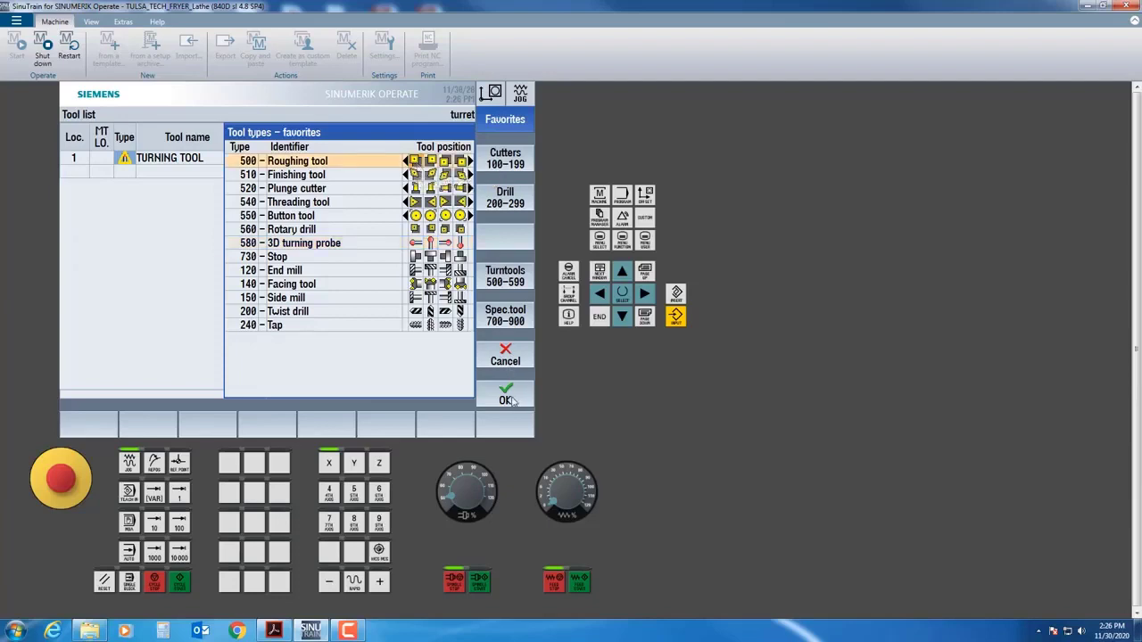
click(505, 399)
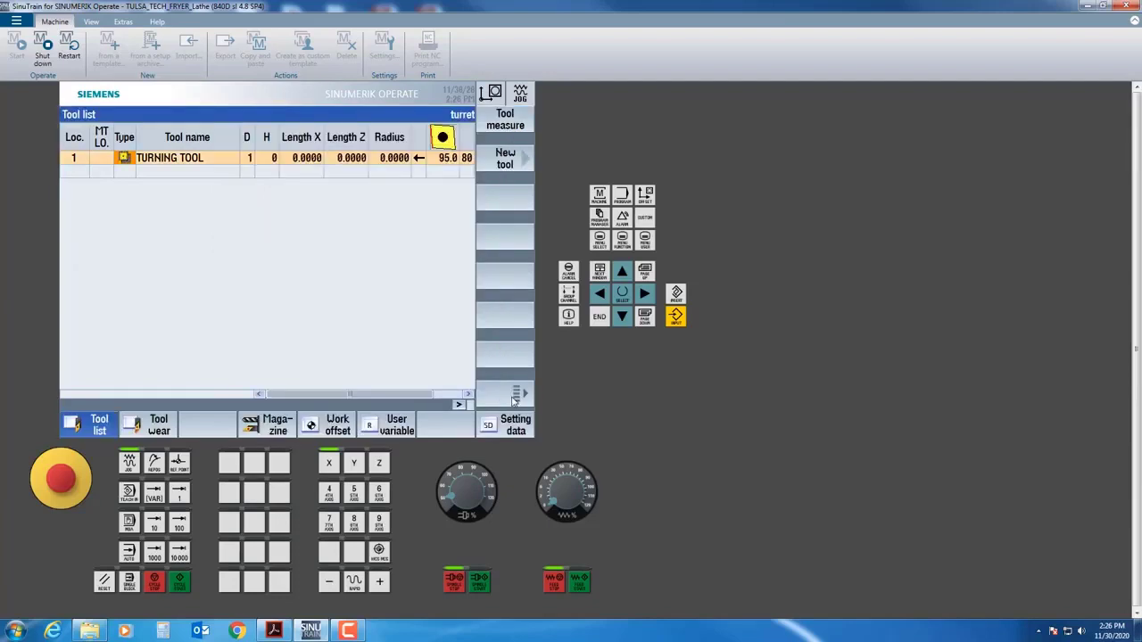
Rename the turning tool in location 1 as 101
click(212, 161)
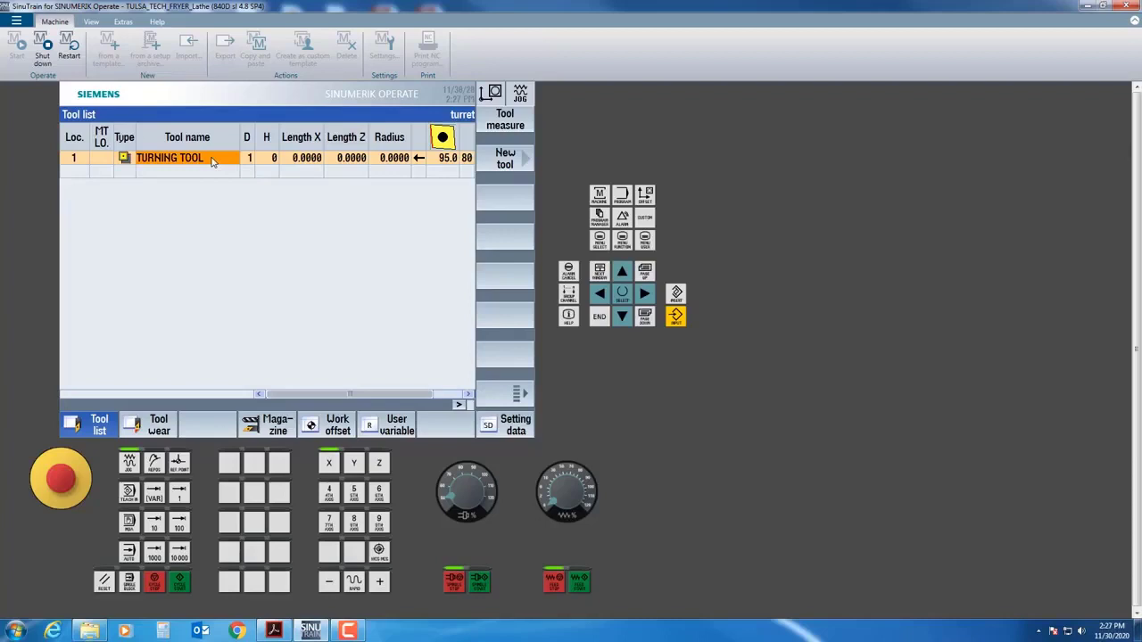
click(212, 160)
drag(202, 159, 123, 161)
text(101)
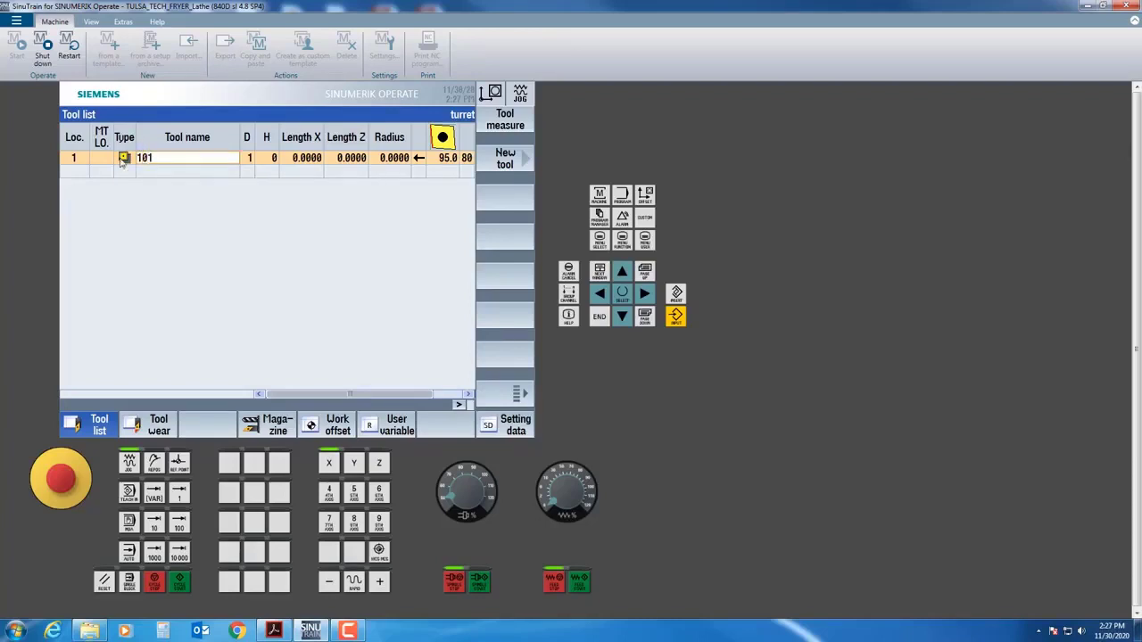
key(Return)
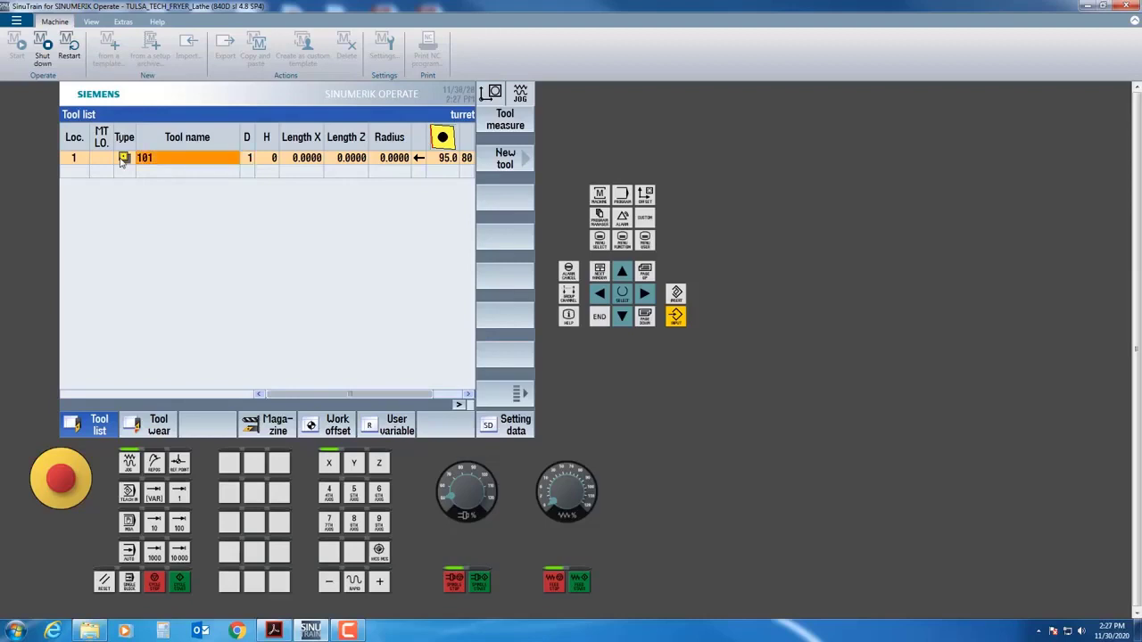
Try 0101 as the name of the location 1 tool and set it back to 101
text(01)
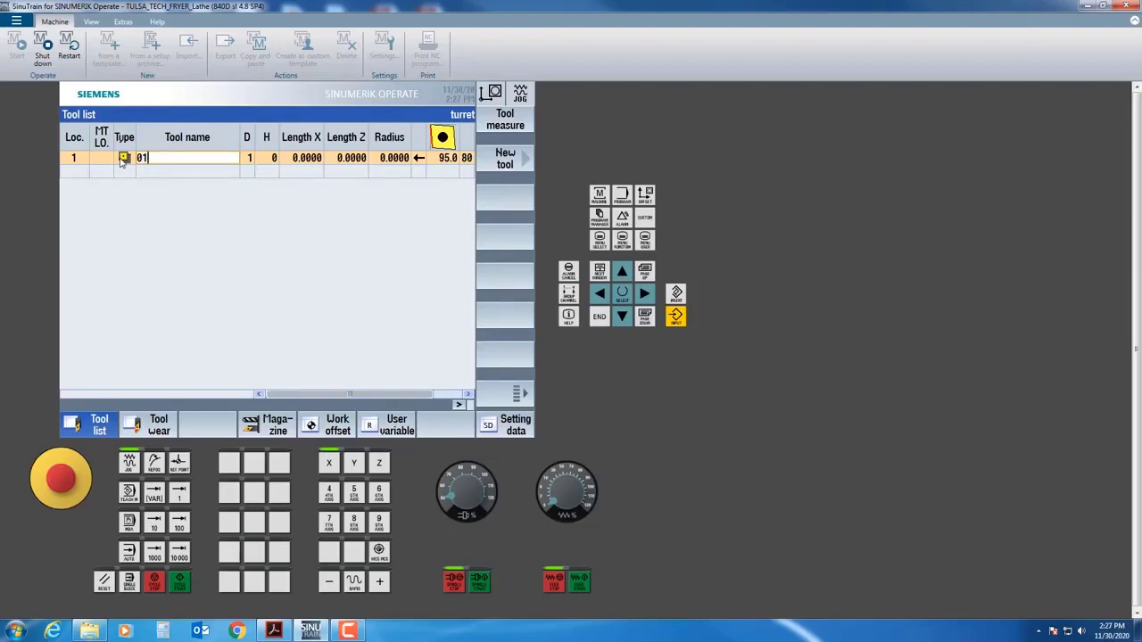
text(01)
key(Return)
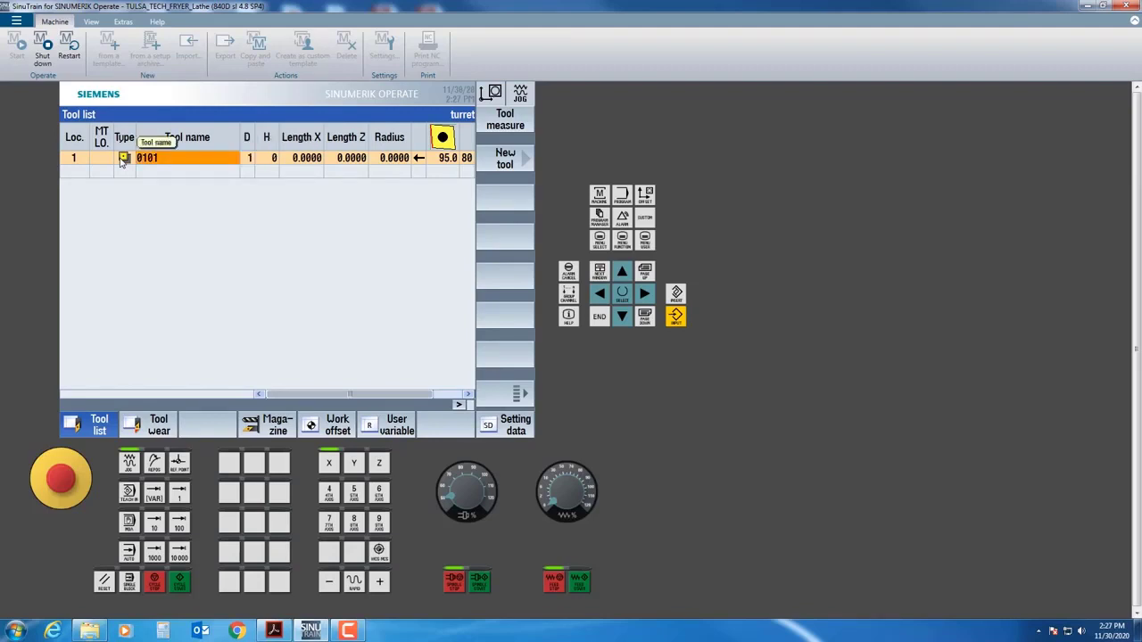
text(101)
key(Return)
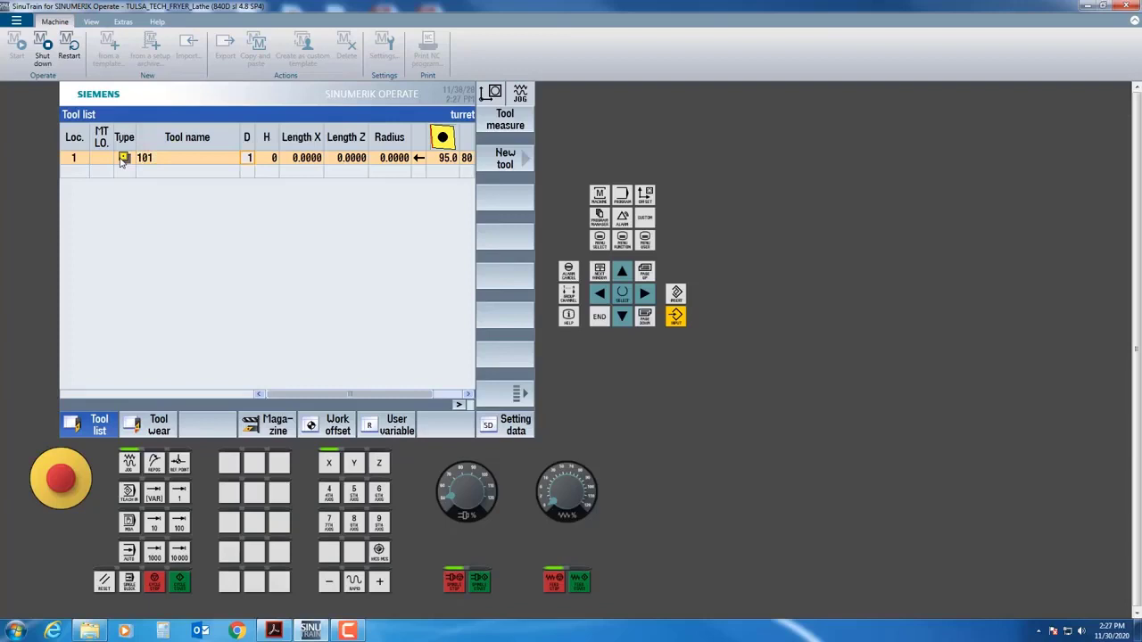
Set tool 101's Length X and Length Z to -3.0 and its radius to 0.0325
key(Return)
key(Return)
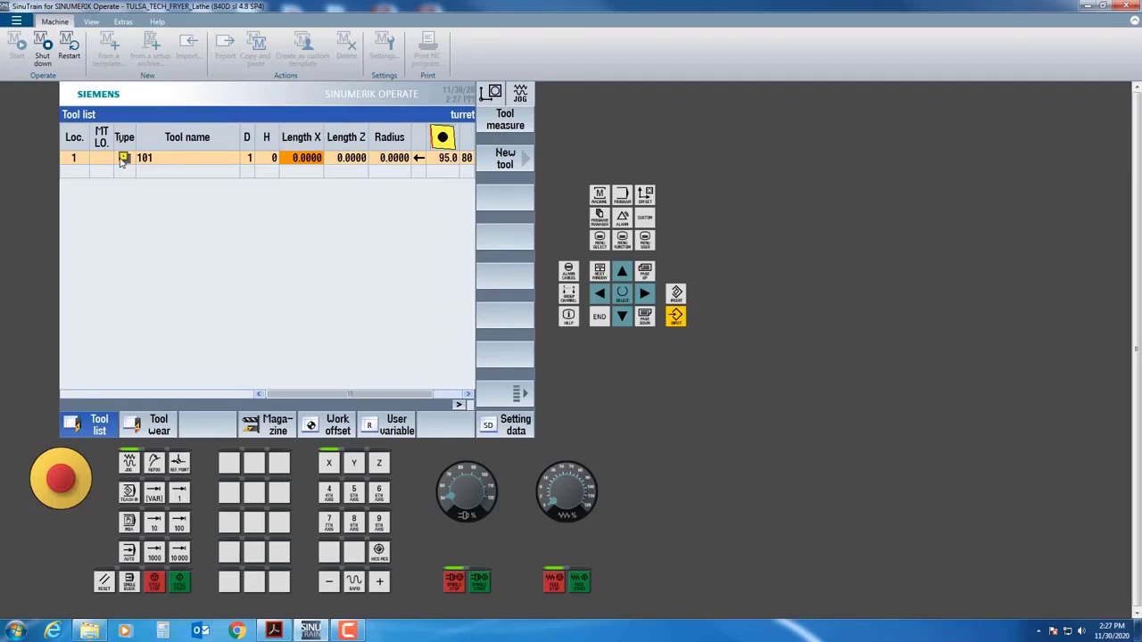
text(-3)
key(Return)
text(-3.0)
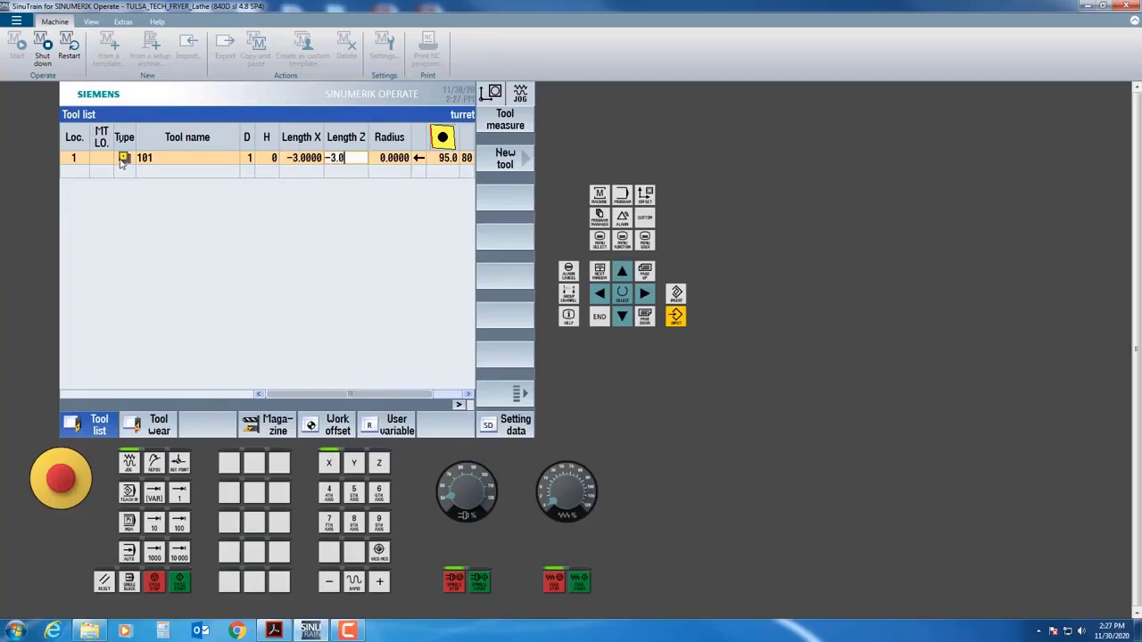
key(Return)
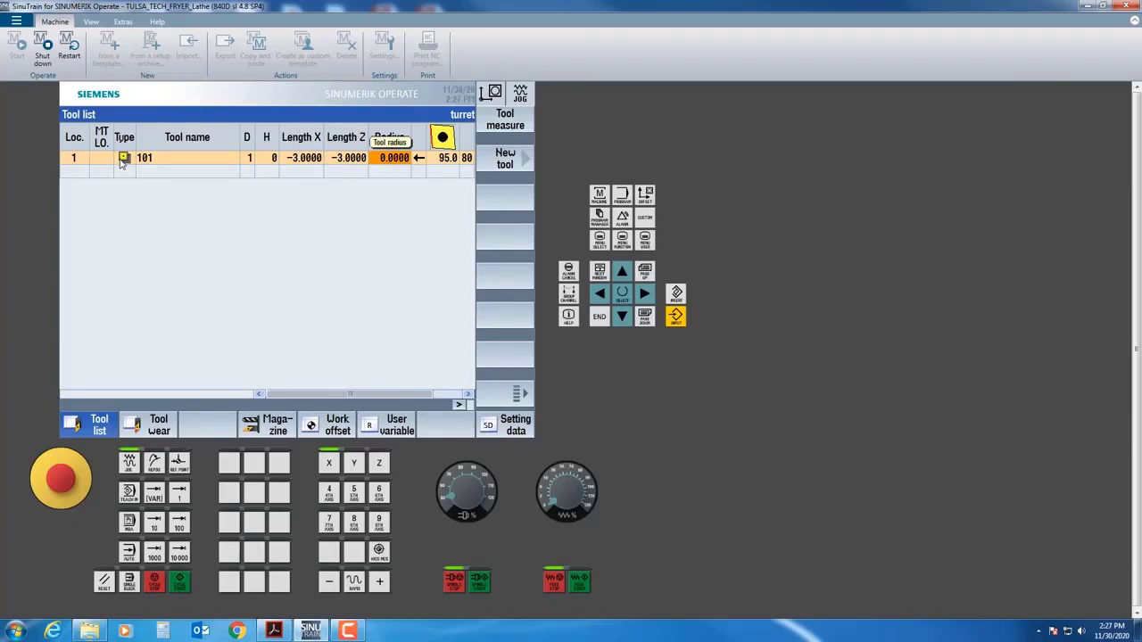
text(.0325)
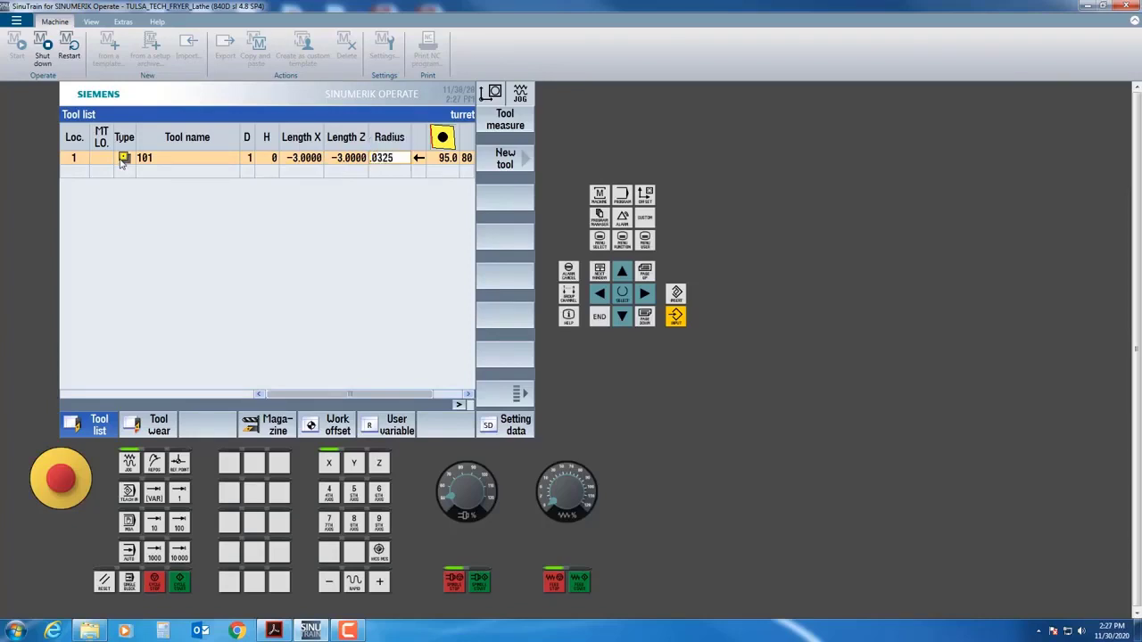
key(Return)
Try the upward direction arrow for tool 101 and set it back to the leftward arrow
click(419, 163)
click(418, 172)
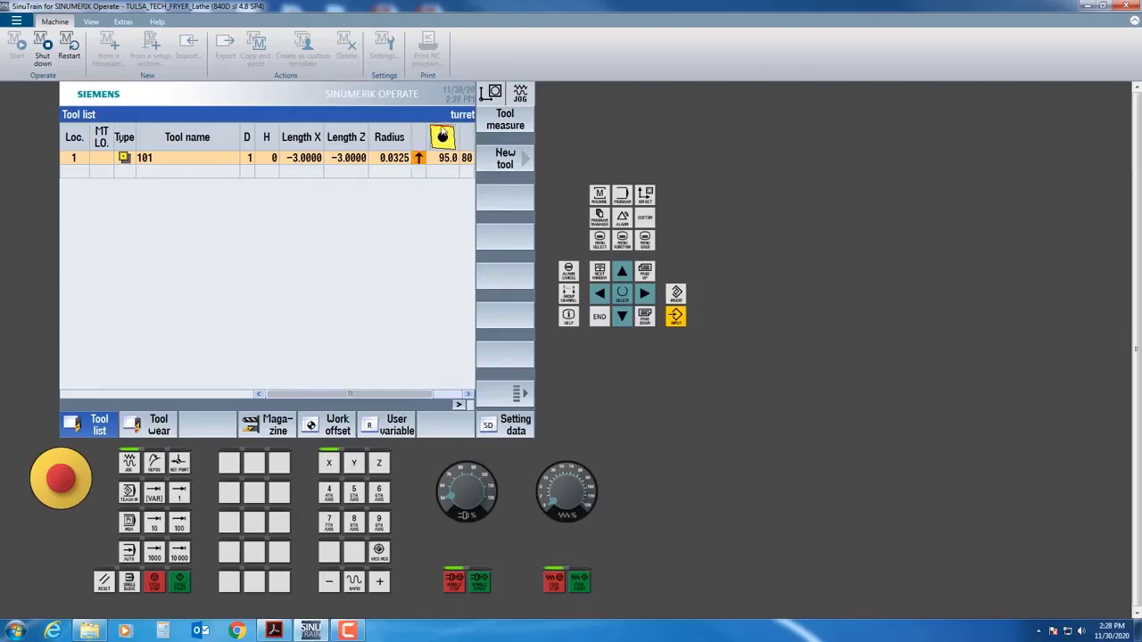
click(418, 162)
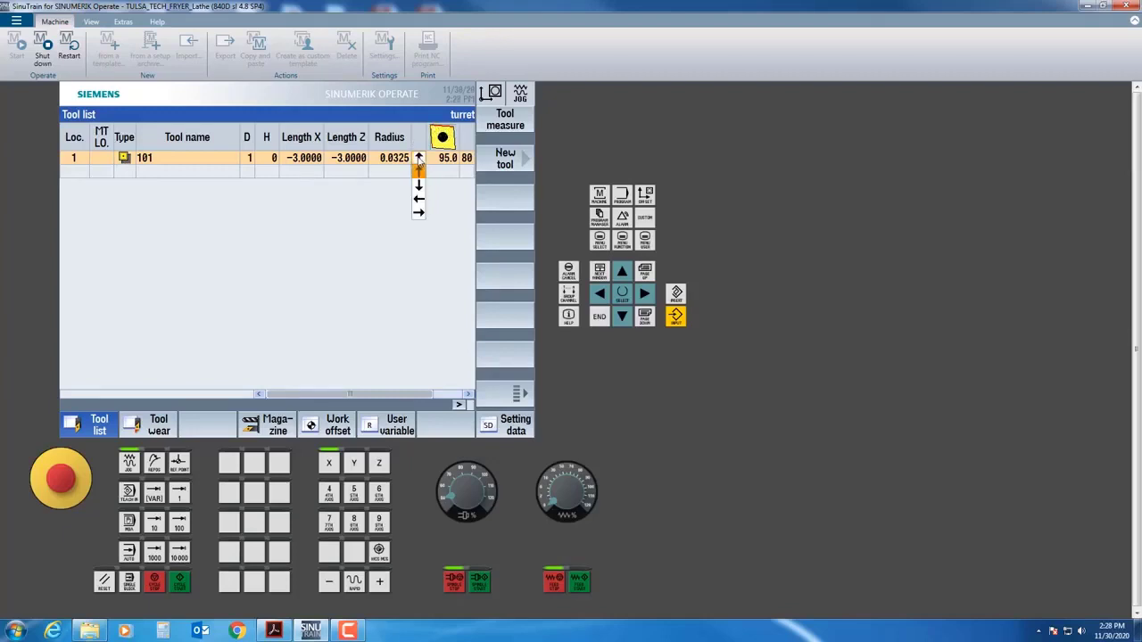
click(418, 201)
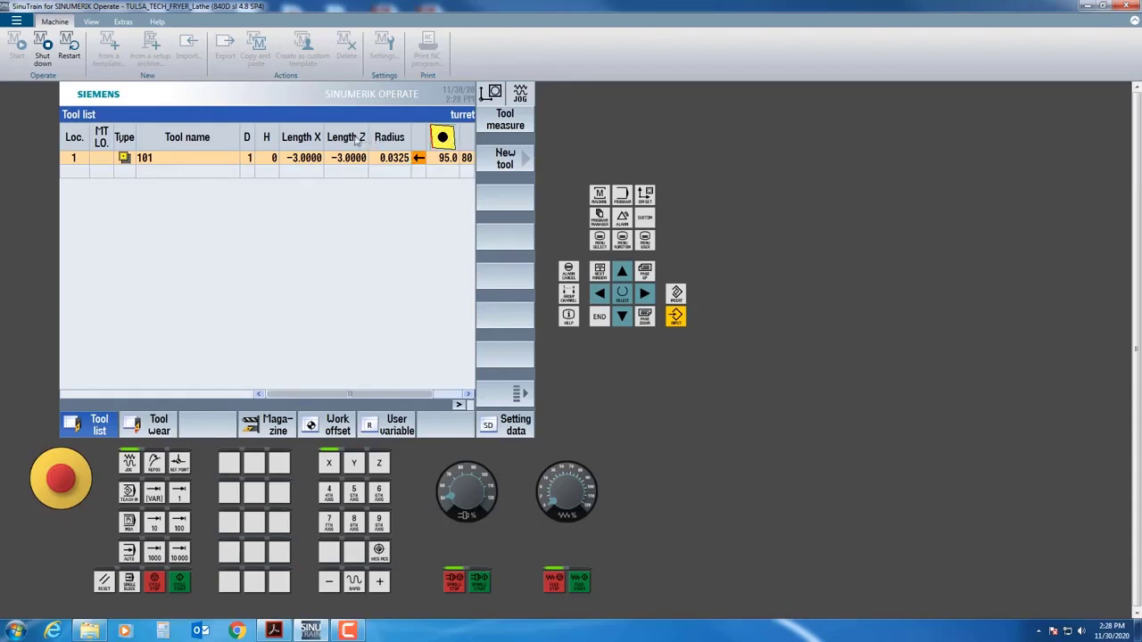
Examine tool 101's holder angle, insert angle, insert length, spindle direction and coolant settings
click(449, 159)
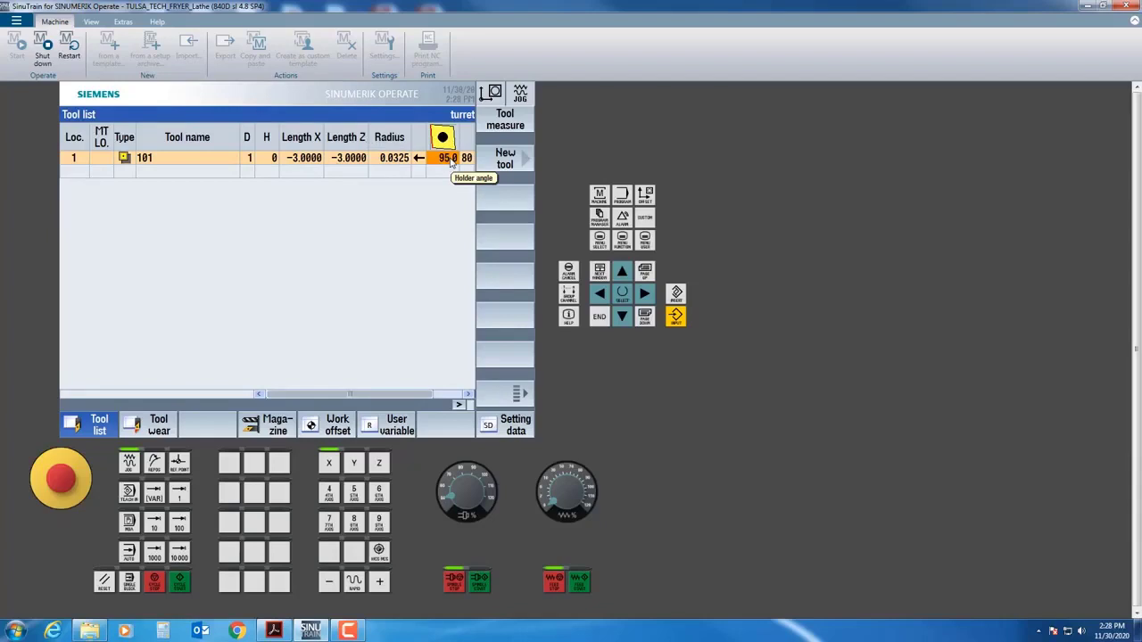
key(Right)
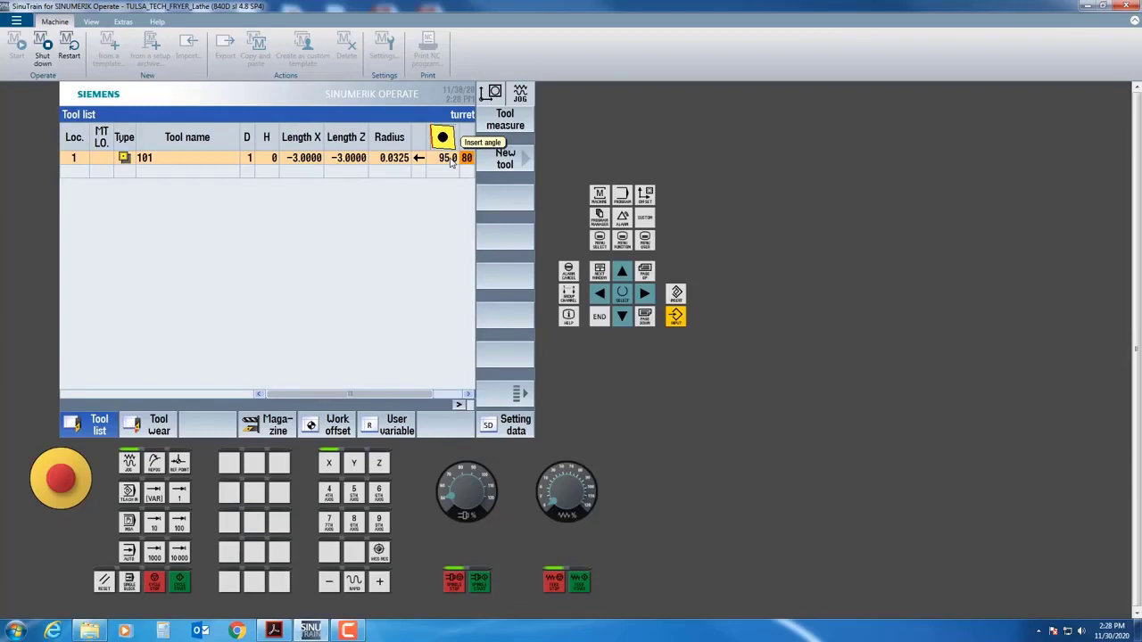
key(Right)
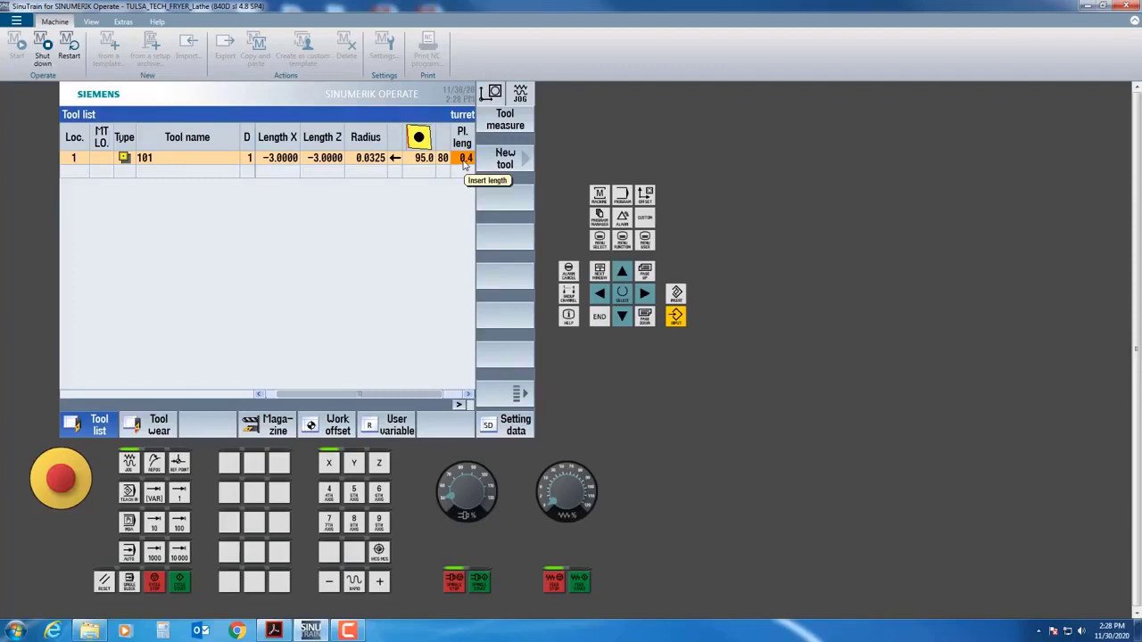
key(Right)
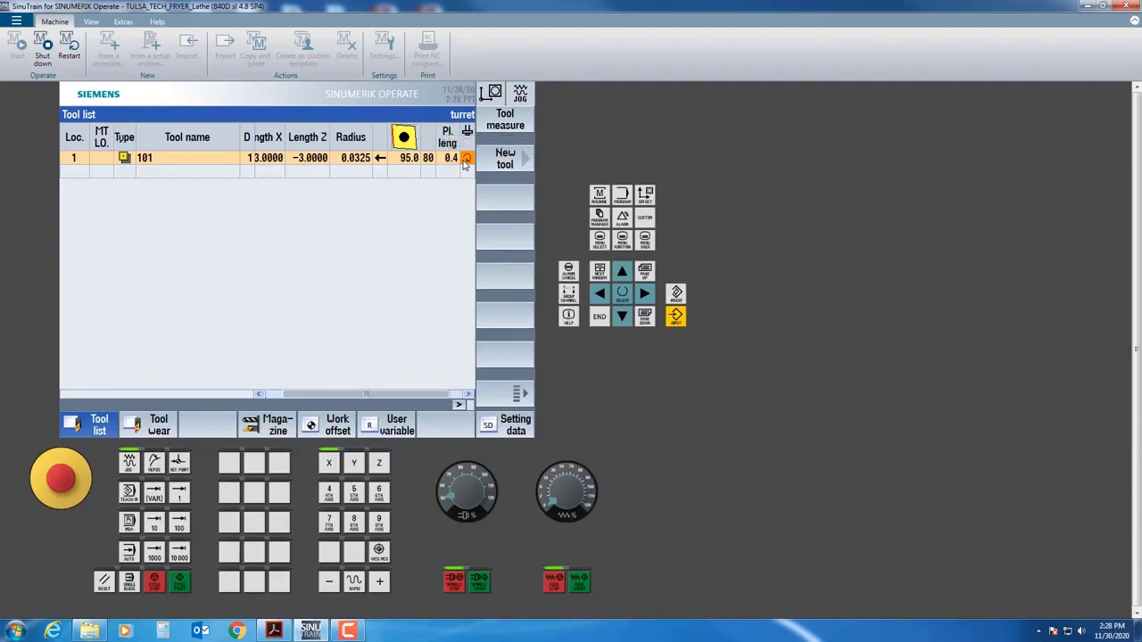
key(Right)
key(Right)
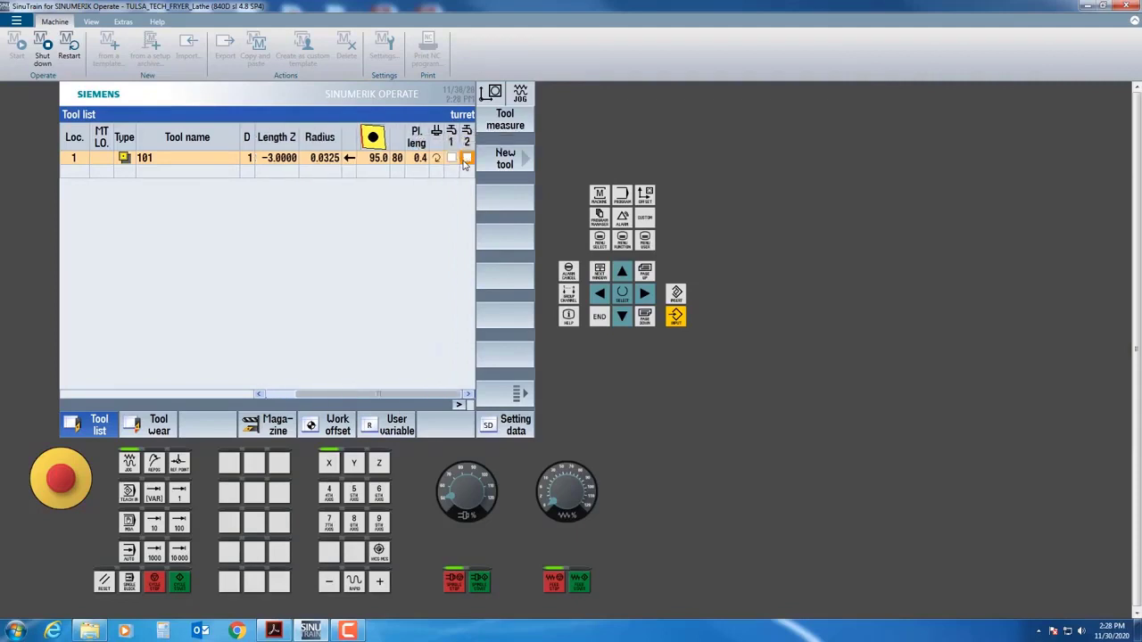
key(Left)
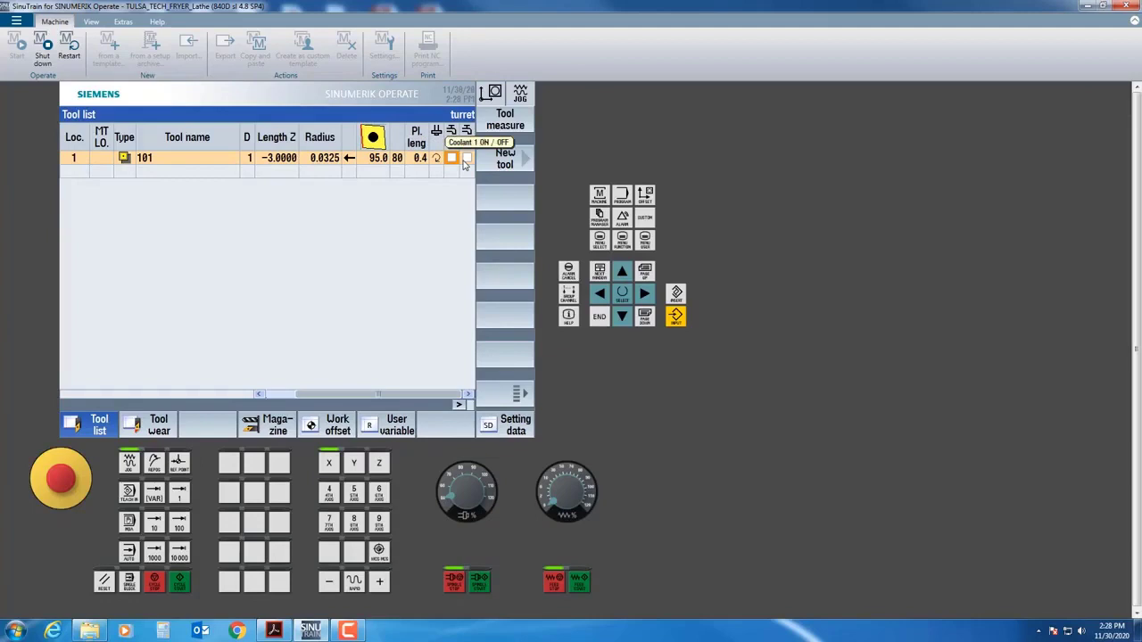
Try enabling Coolant 1 and Coolant 2 for tool 101 and switch both off again
click(453, 159)
click(467, 158)
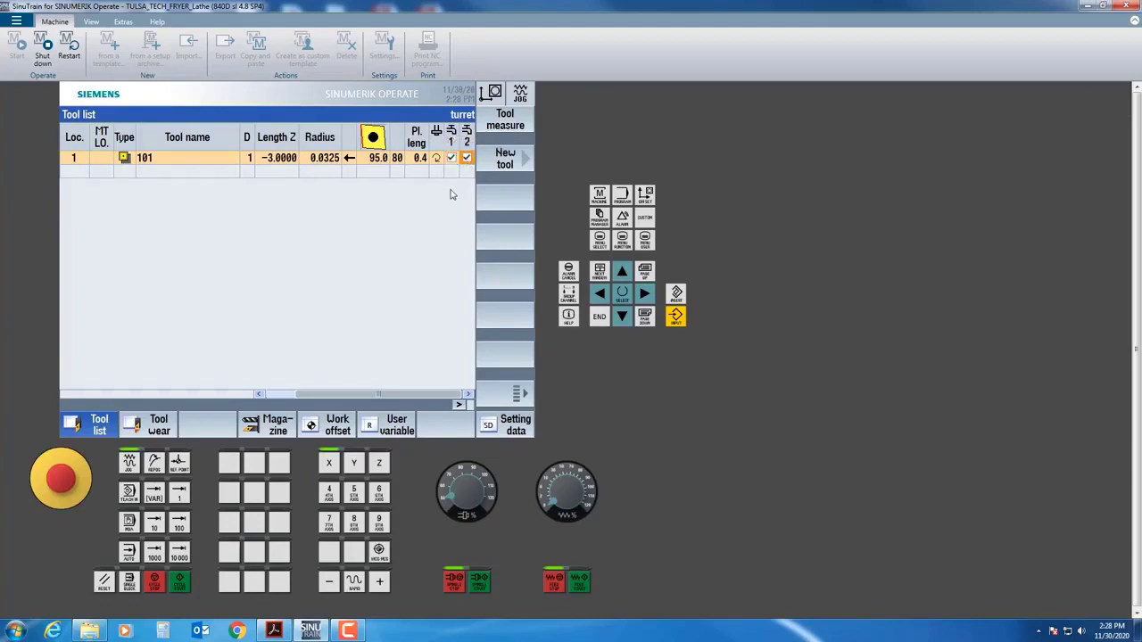
click(452, 159)
click(466, 159)
Open the CNC TURNING 1 FRYER G CO program and change the T101 comment to CNMG 432
click(601, 220)
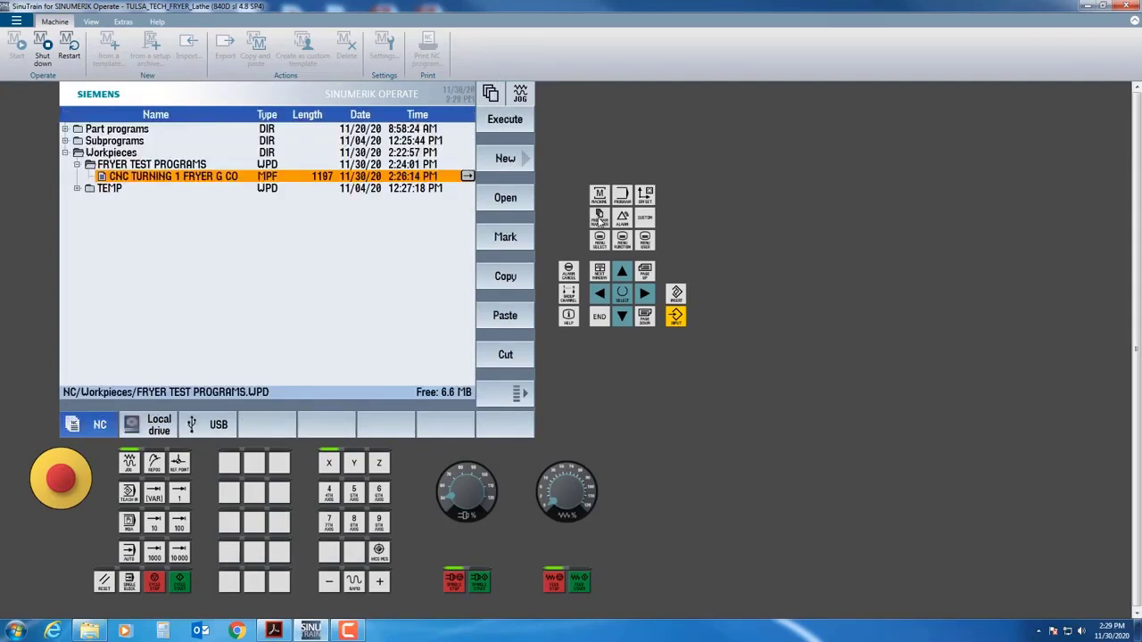
click(509, 202)
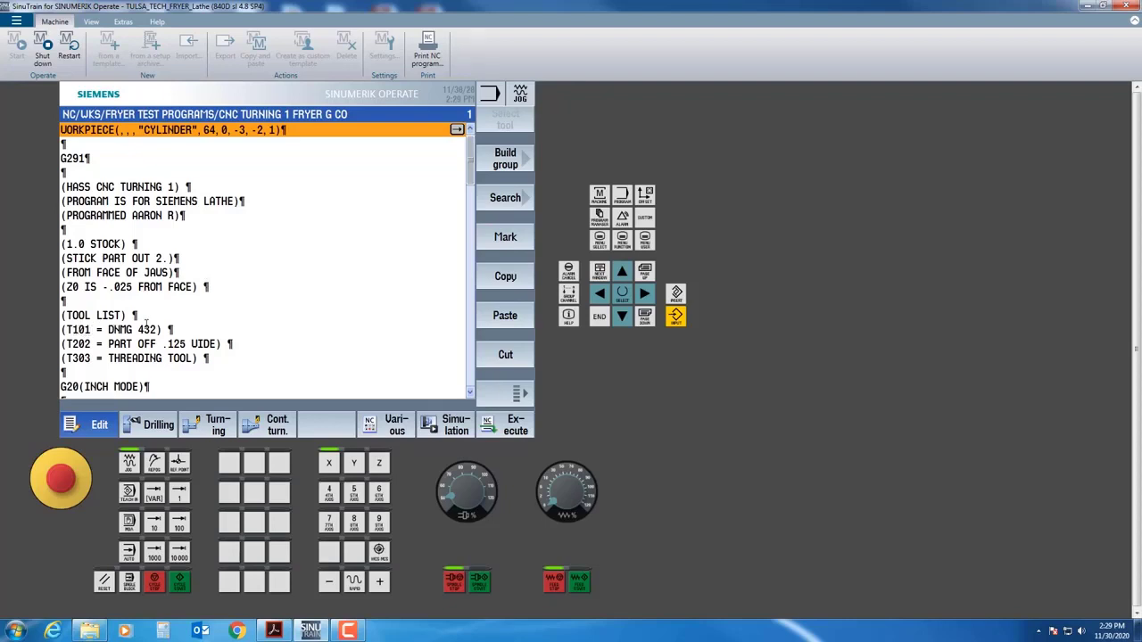
click(110, 329)
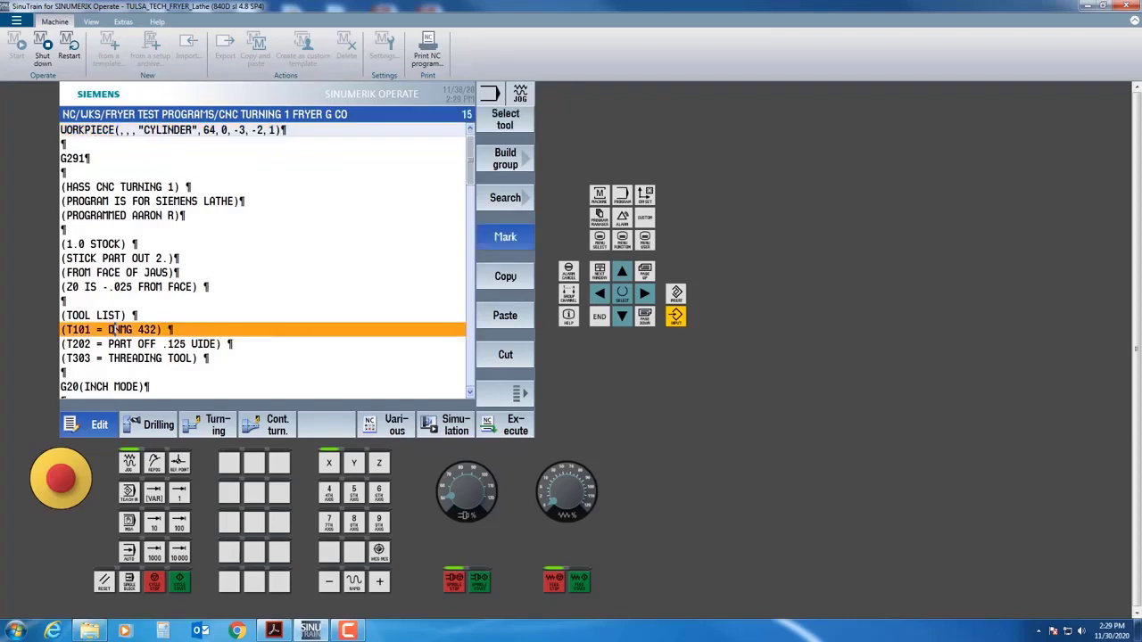
text(C)
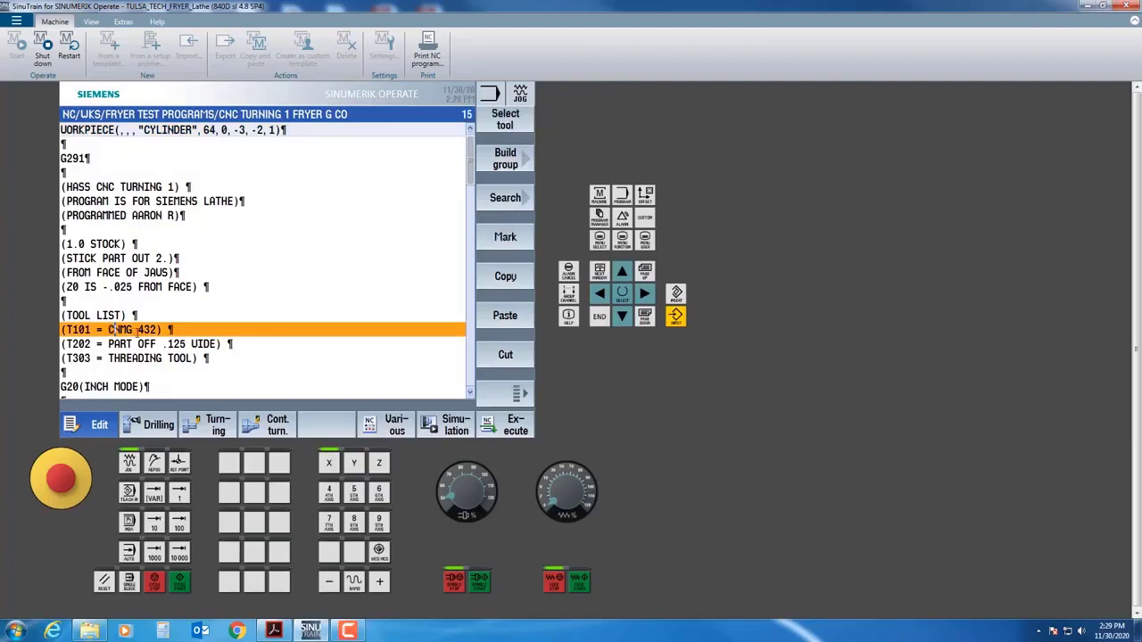
click(190, 314)
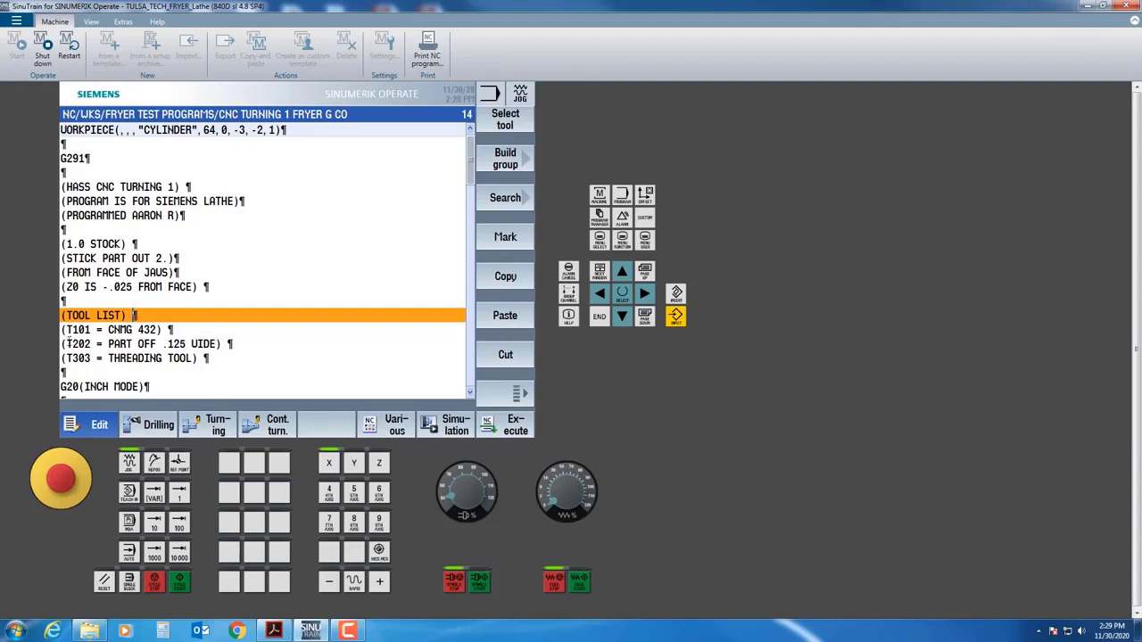
Examine the T202 and T303 tool comments and the T0101 tool call in the program
drag(68, 344, 211, 356)
click(270, 347)
scroll(270, 347, down, 2)
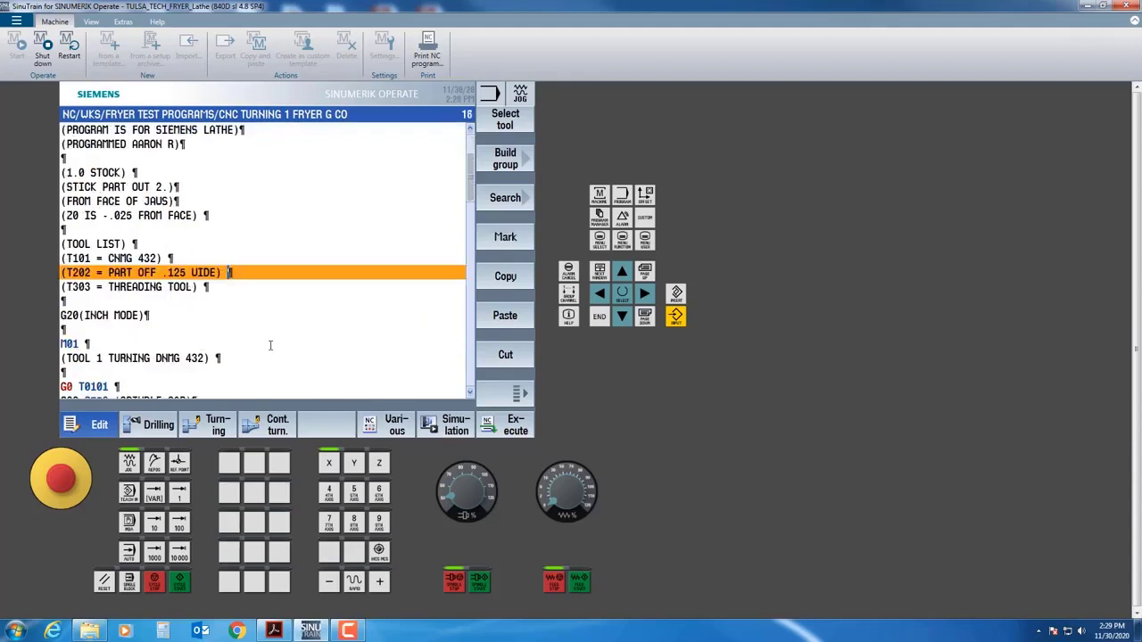
drag(80, 386, 110, 386)
click(123, 372)
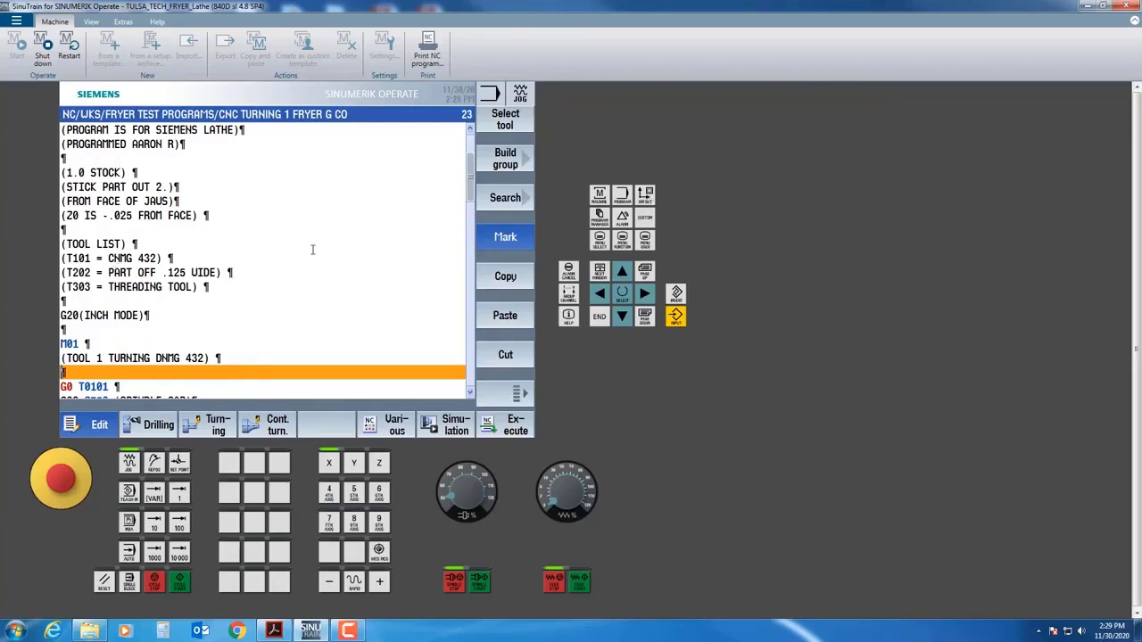
Add a plunge cutter with cutting edge position 3 to the next empty row of the tool list and name it 202
click(646, 195)
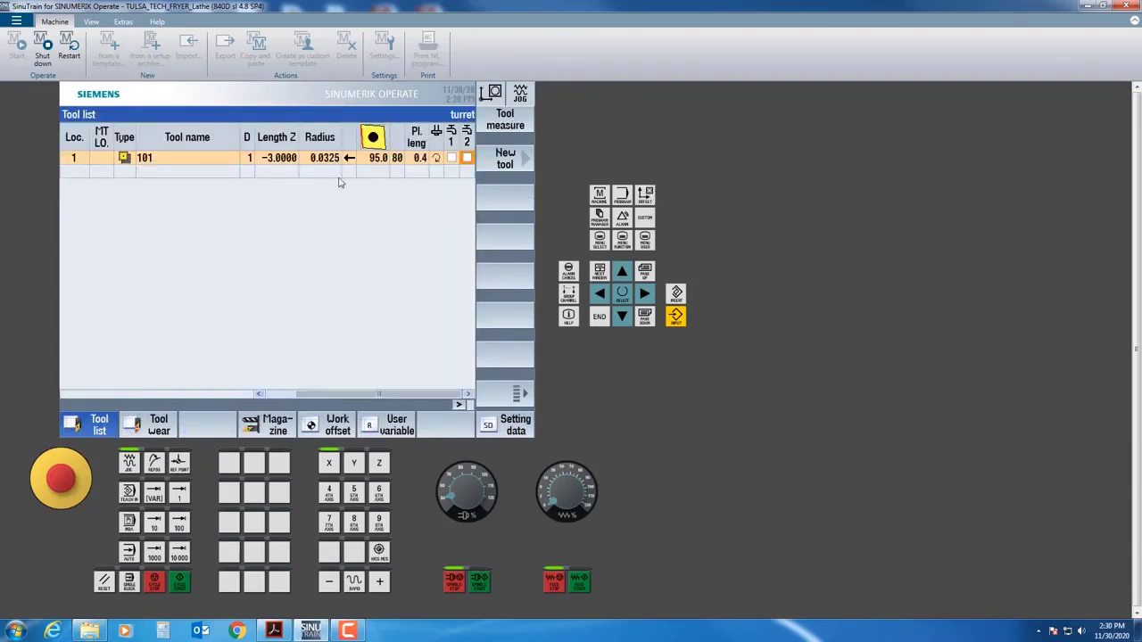
key(Down)
key(Up)
key(Down)
key(Up)
key(Down)
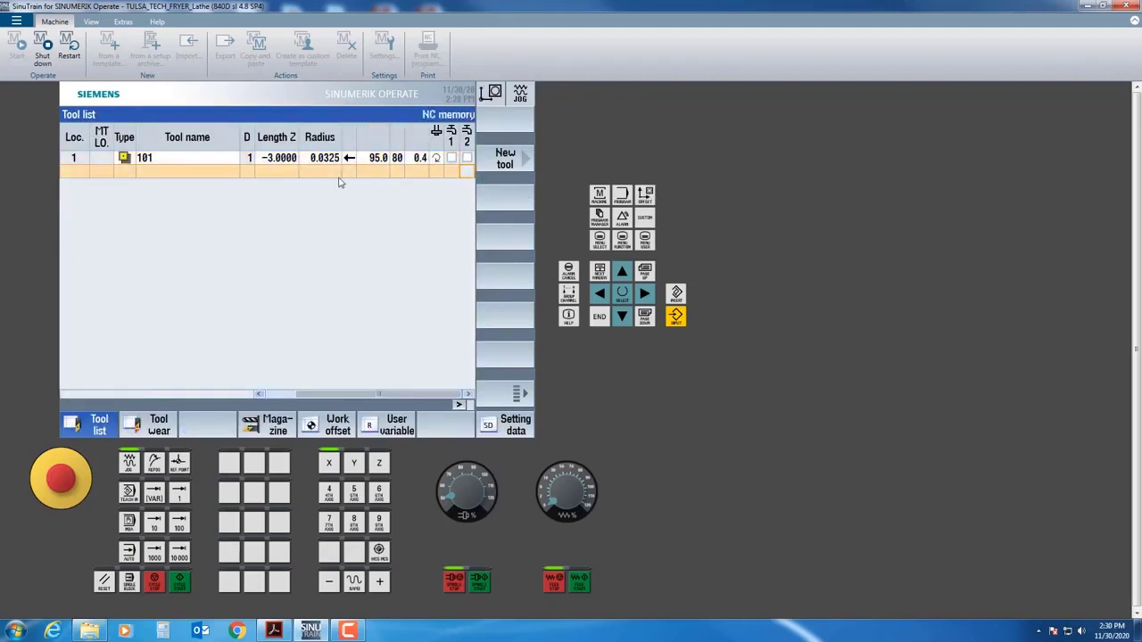
click(525, 159)
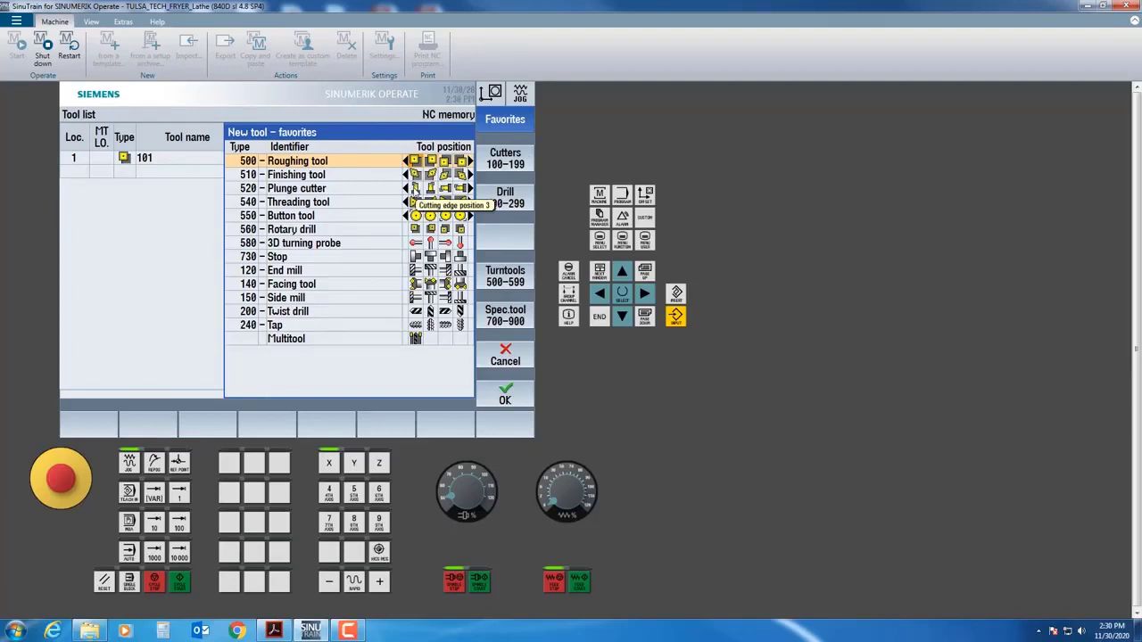
click(414, 190)
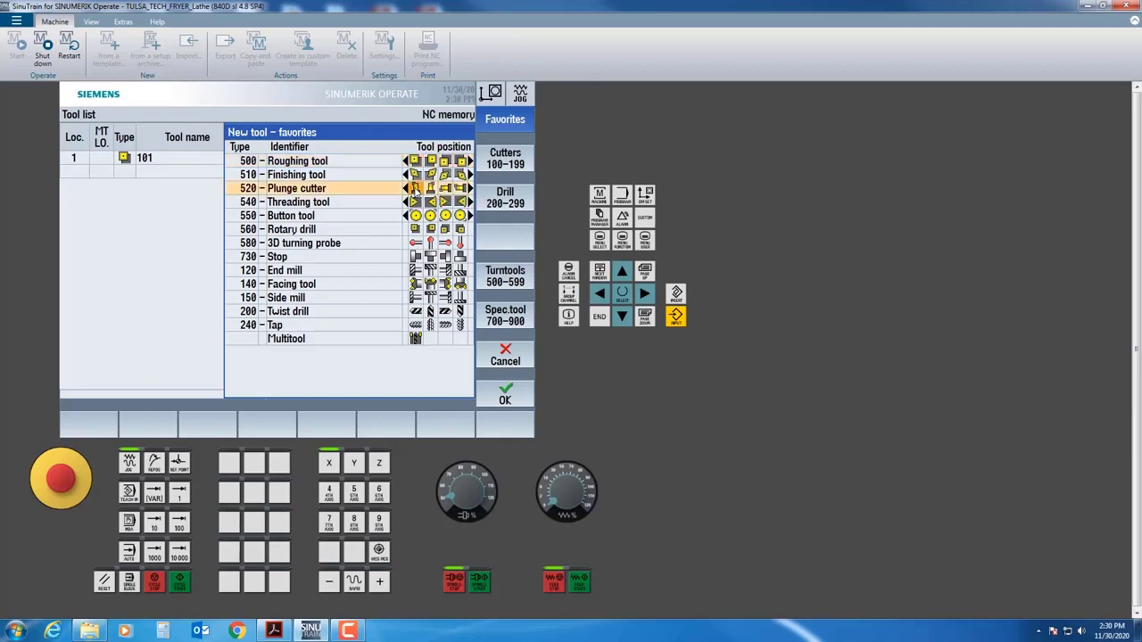
click(505, 396)
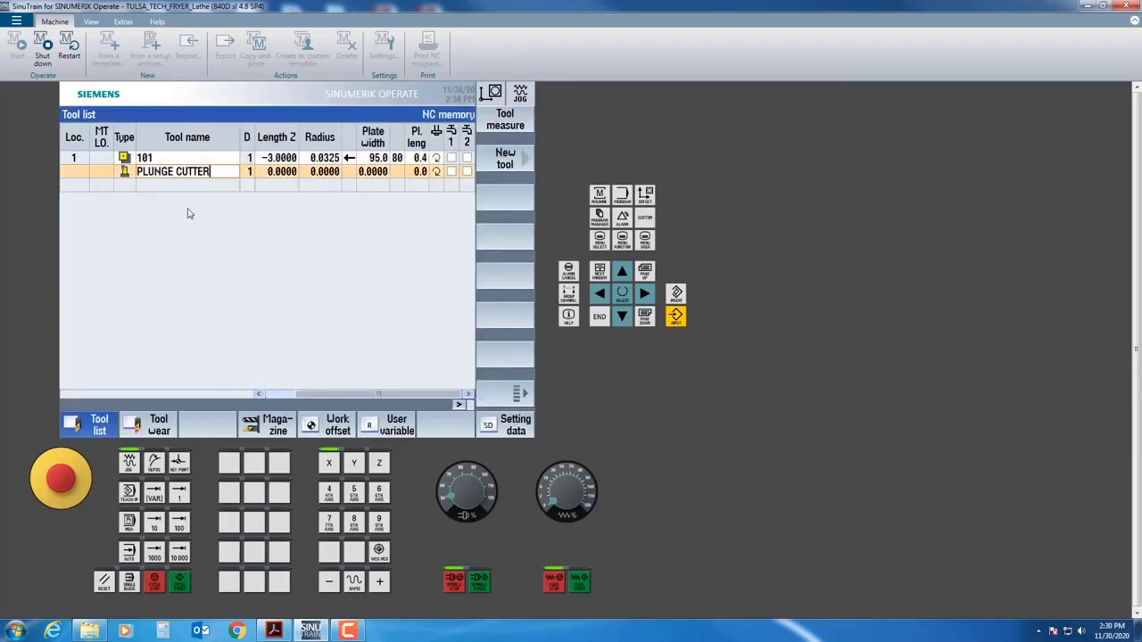
drag(215, 170, 137, 172)
text(202)
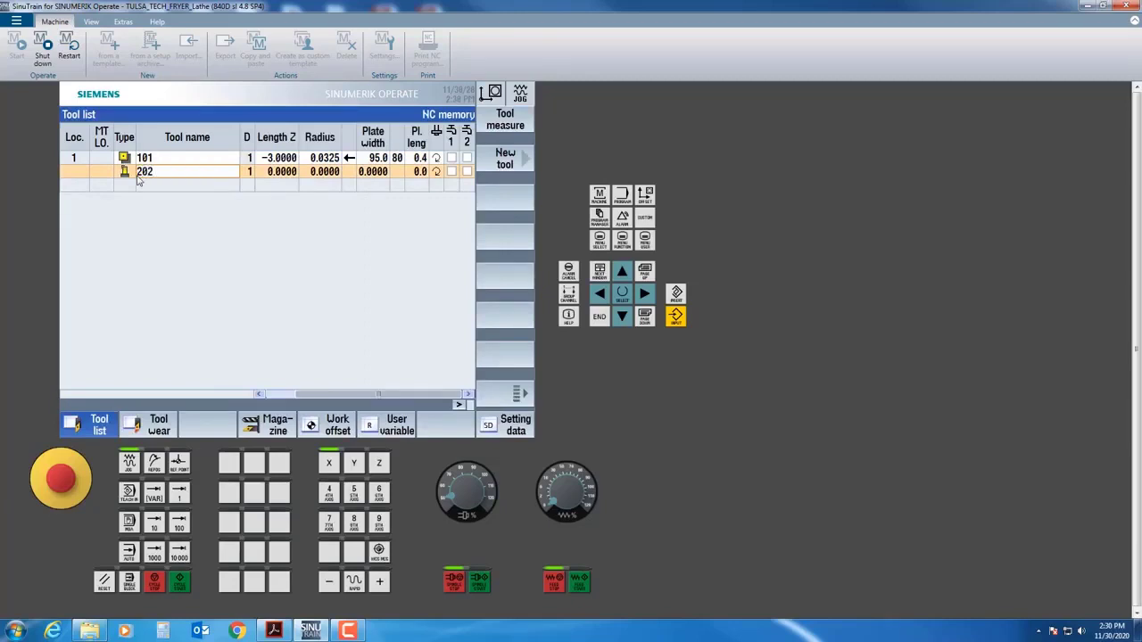
key(Return)
Set tool 202's Length X and Length Z to -3.0 and its radius to .001
key(Right)
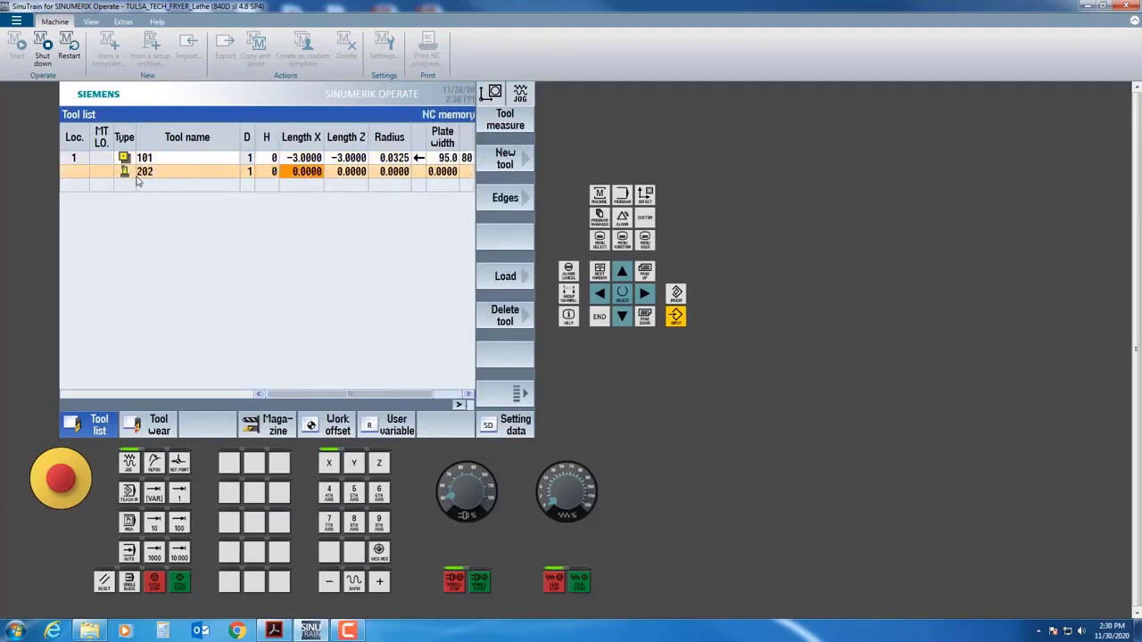
text(-3.0)
key(Return)
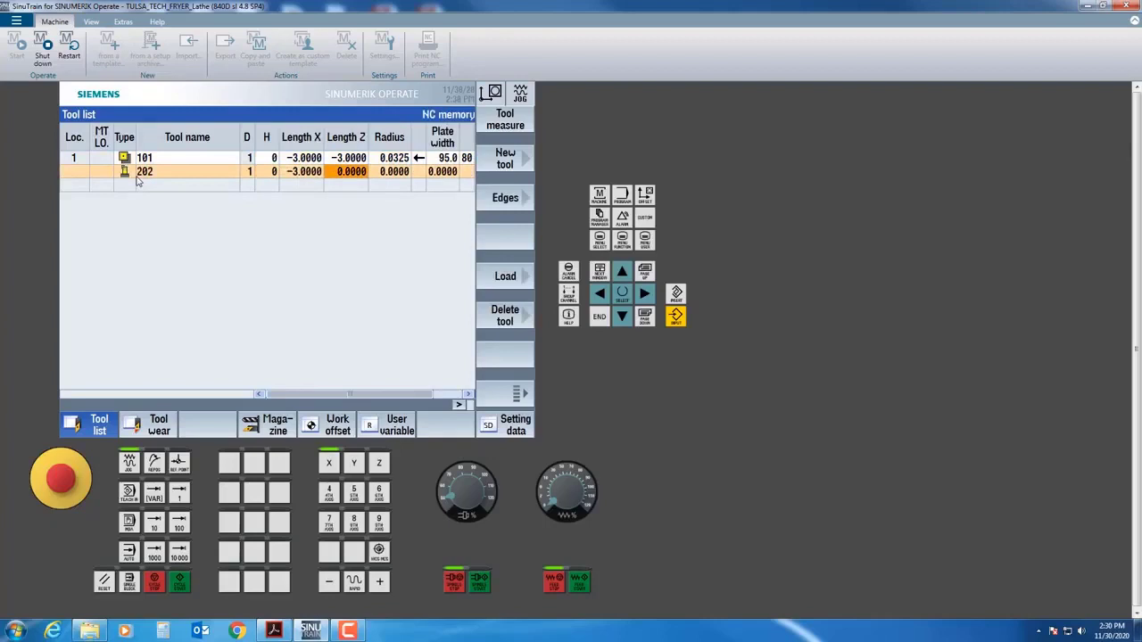
text(-3.0)
key(Return)
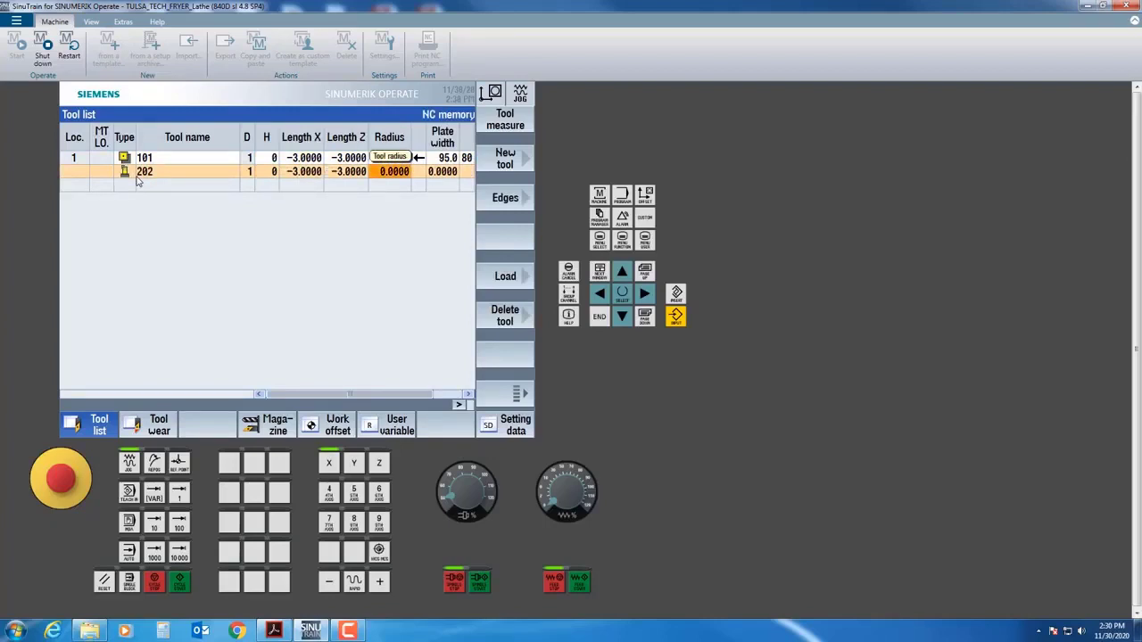
text(.001)
key(Return)
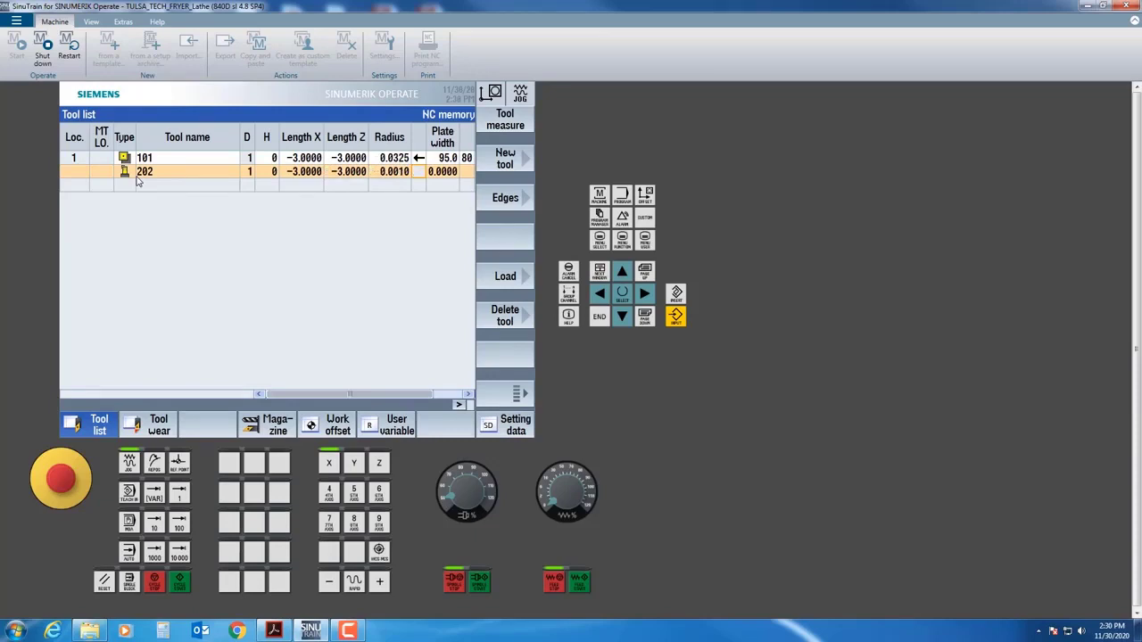
Set tool 202's plate width to .125 and its insert length to 0.4
key(Right)
key(Left)
key(Left)
key(Right)
key(Up)
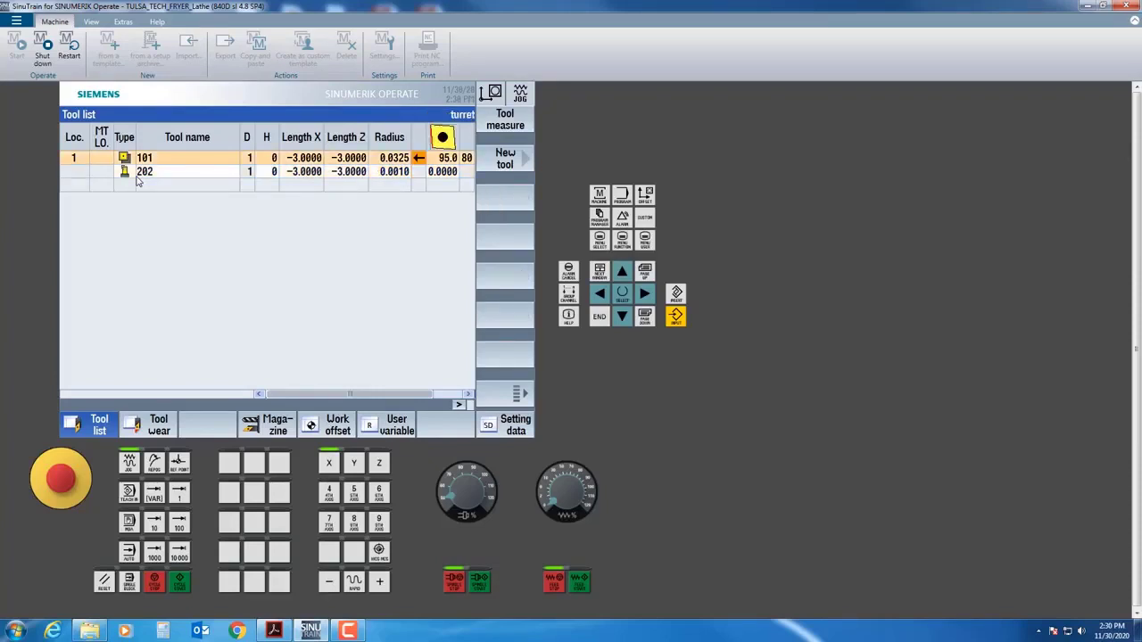
key(Down)
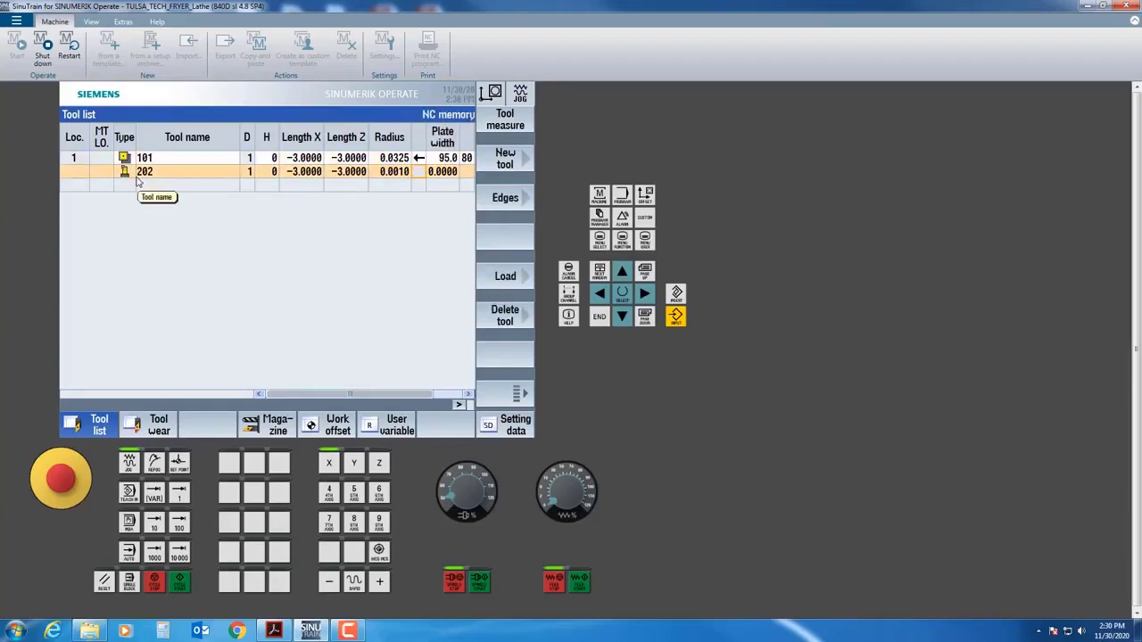
key(Right)
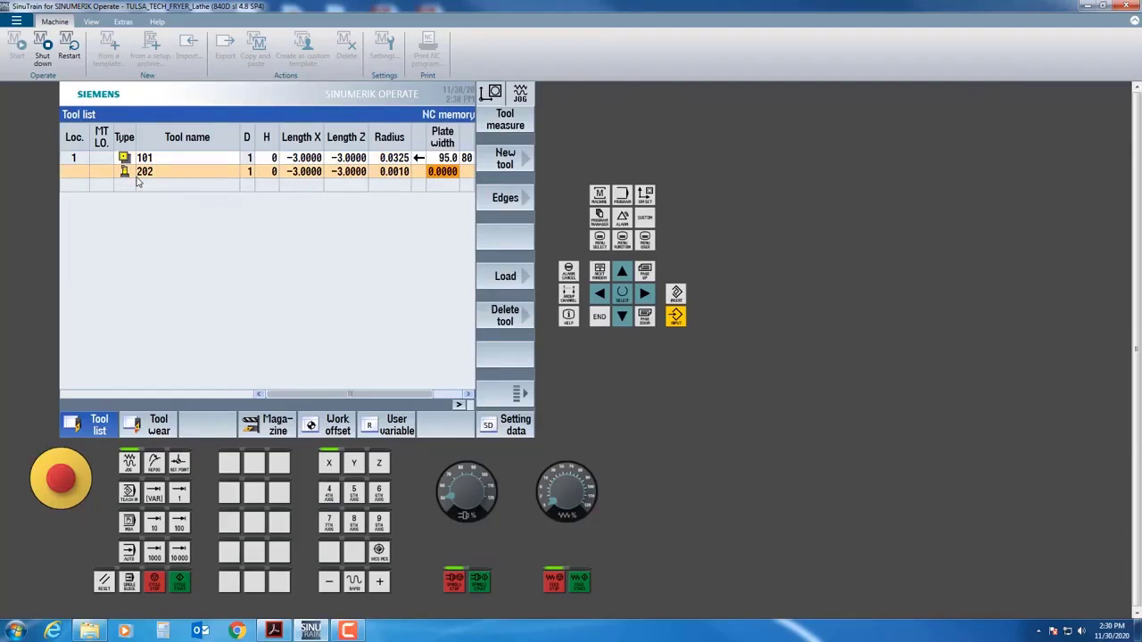
text(.125)
key(Return)
key(Right)
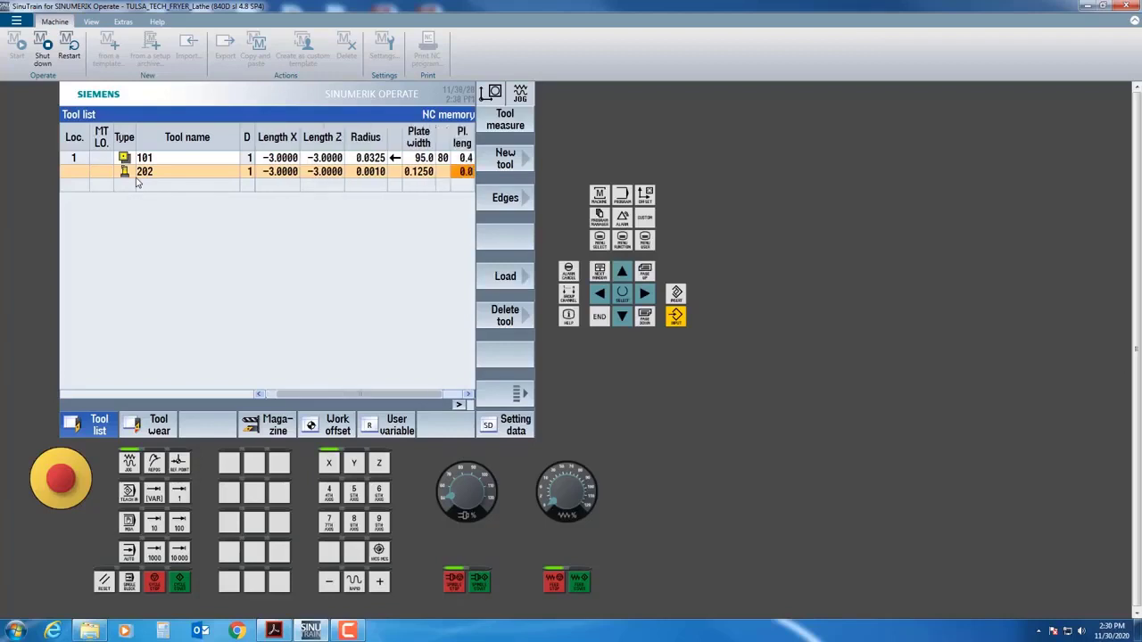
key(Left)
key(Right)
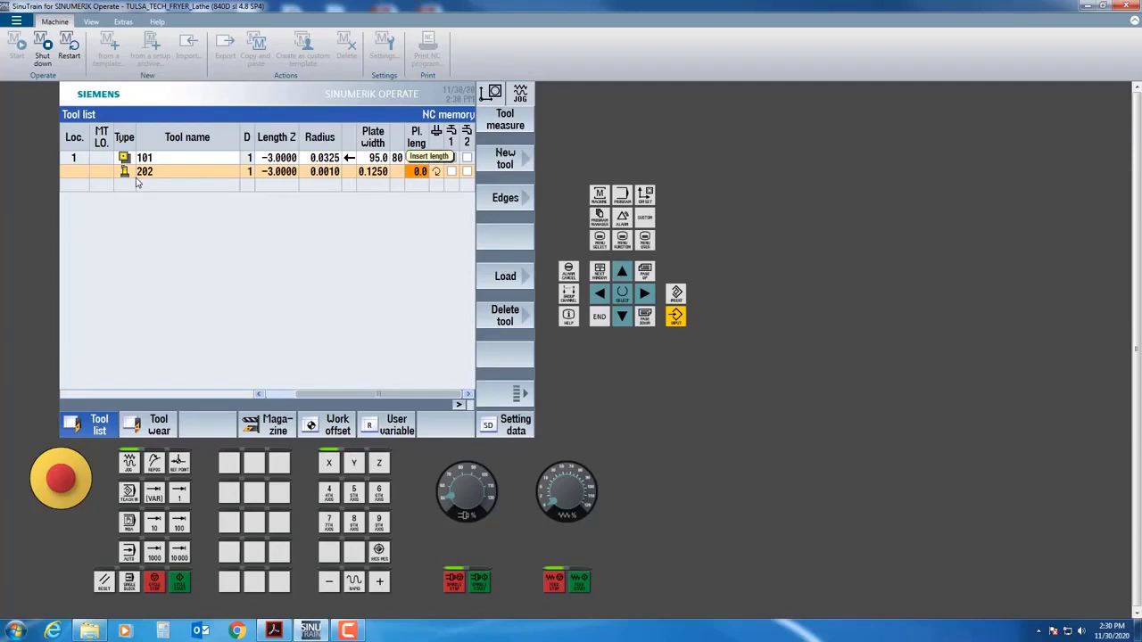
text(0.4)
key(Return)
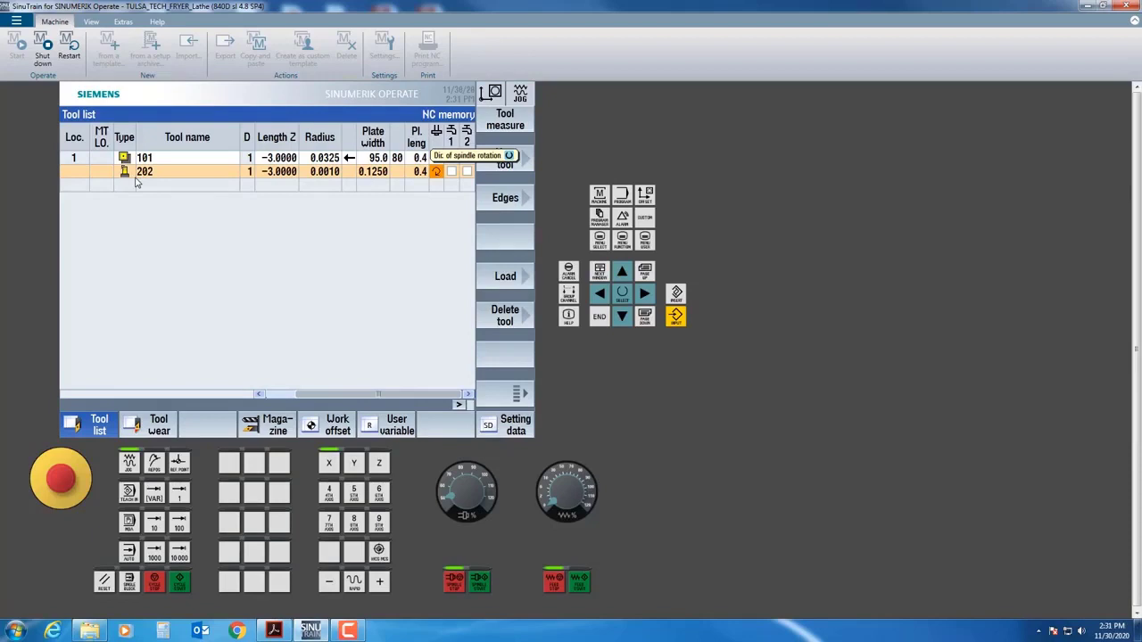
key(Right)
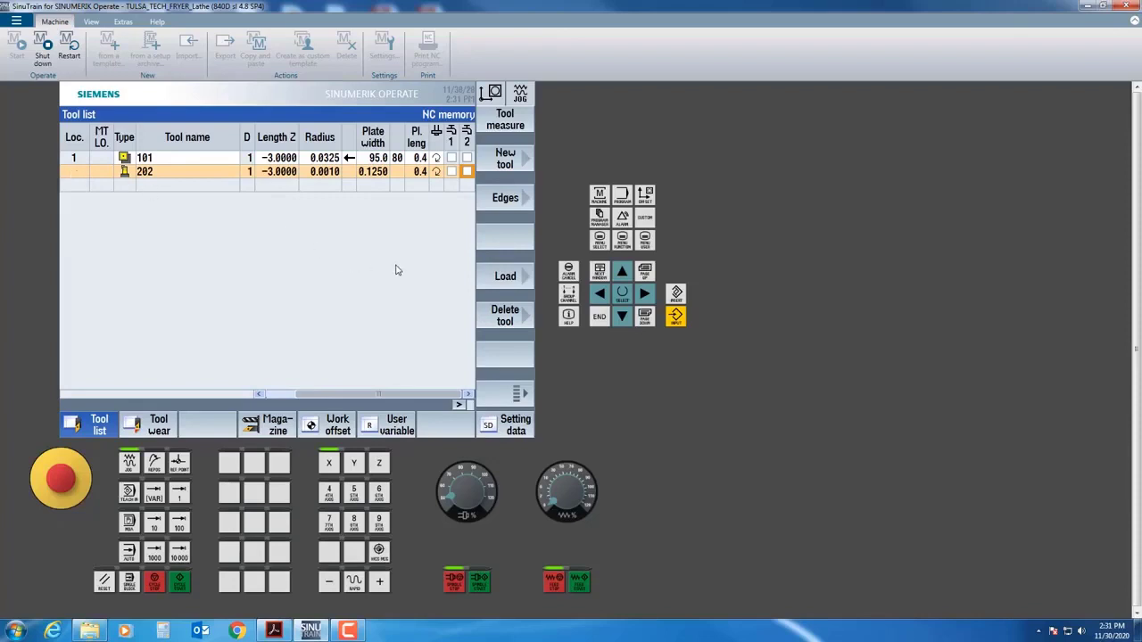
Load tool 202 into turret location 2
click(504, 277)
click(505, 278)
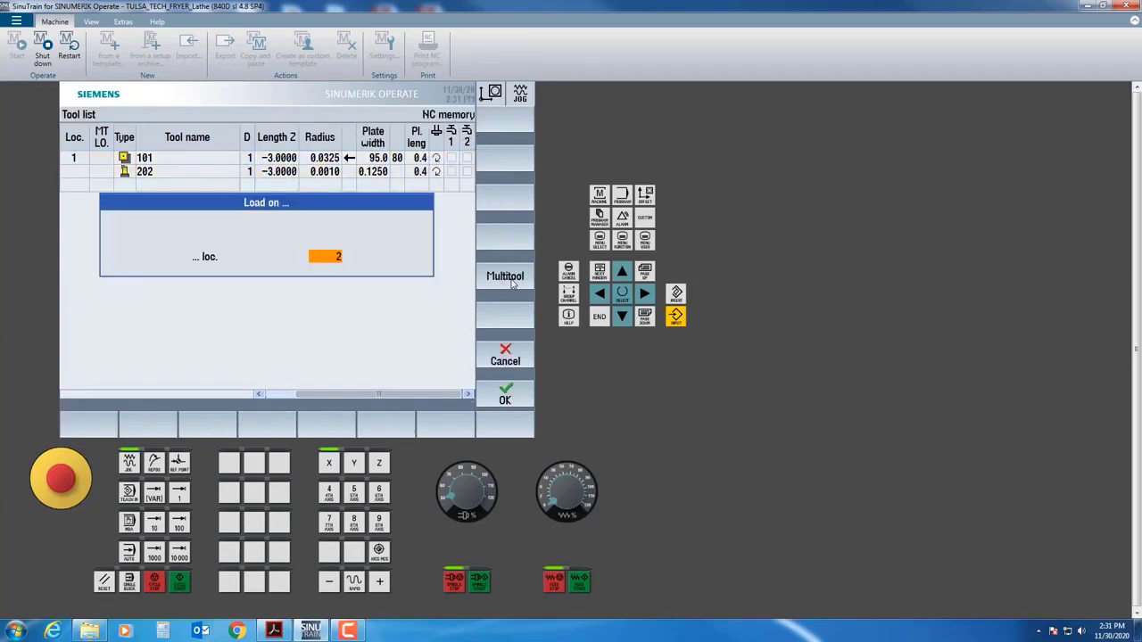
click(337, 257)
key(Return)
click(329, 258)
key(Return)
click(505, 395)
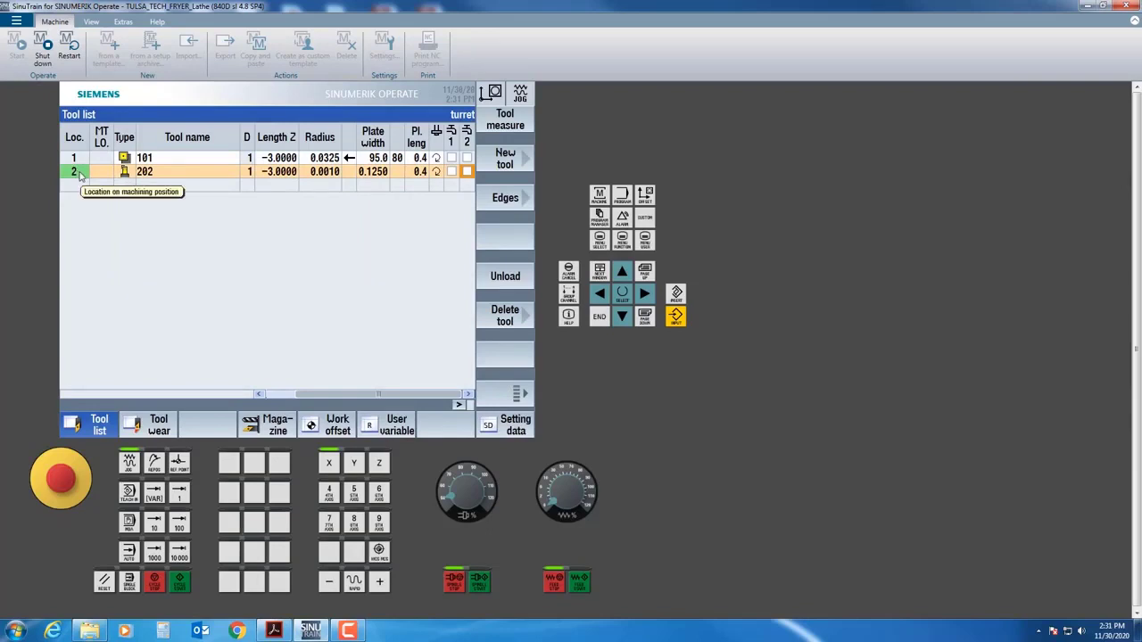
Add a threading tool to the tool list and name it 303
click(505, 164)
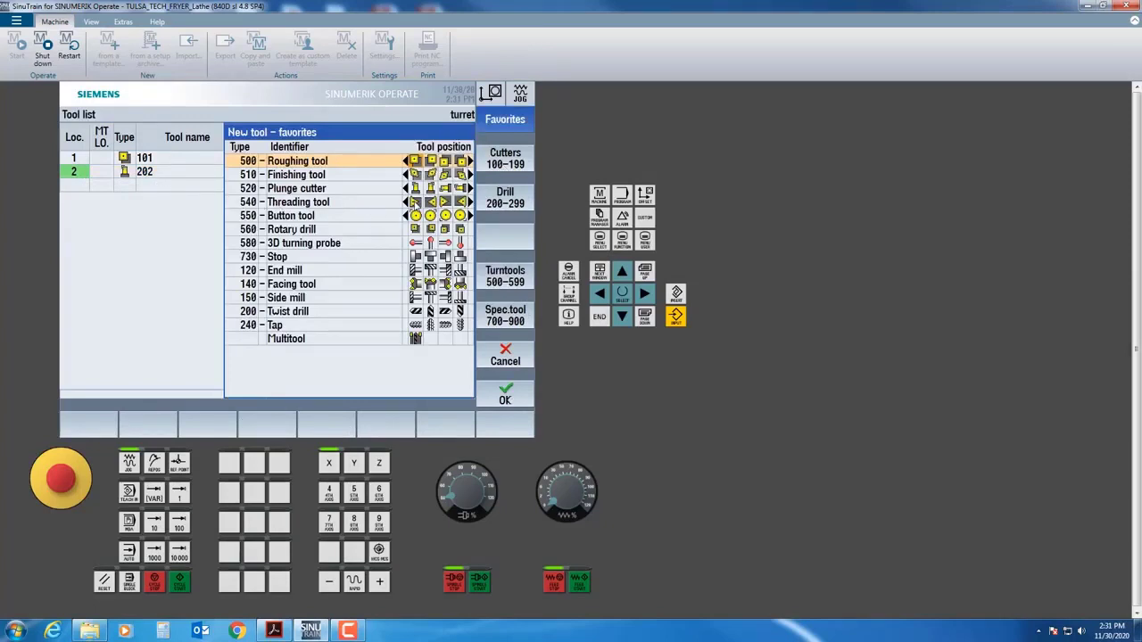
click(415, 202)
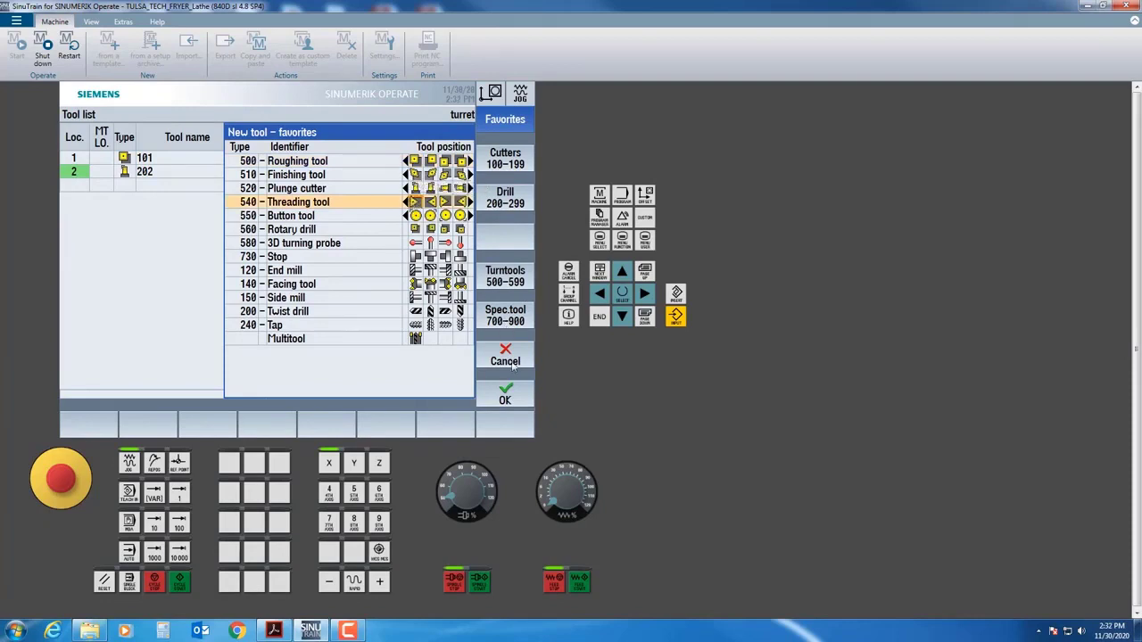
click(516, 398)
drag(231, 185, 126, 190)
text(303)
key(Return)
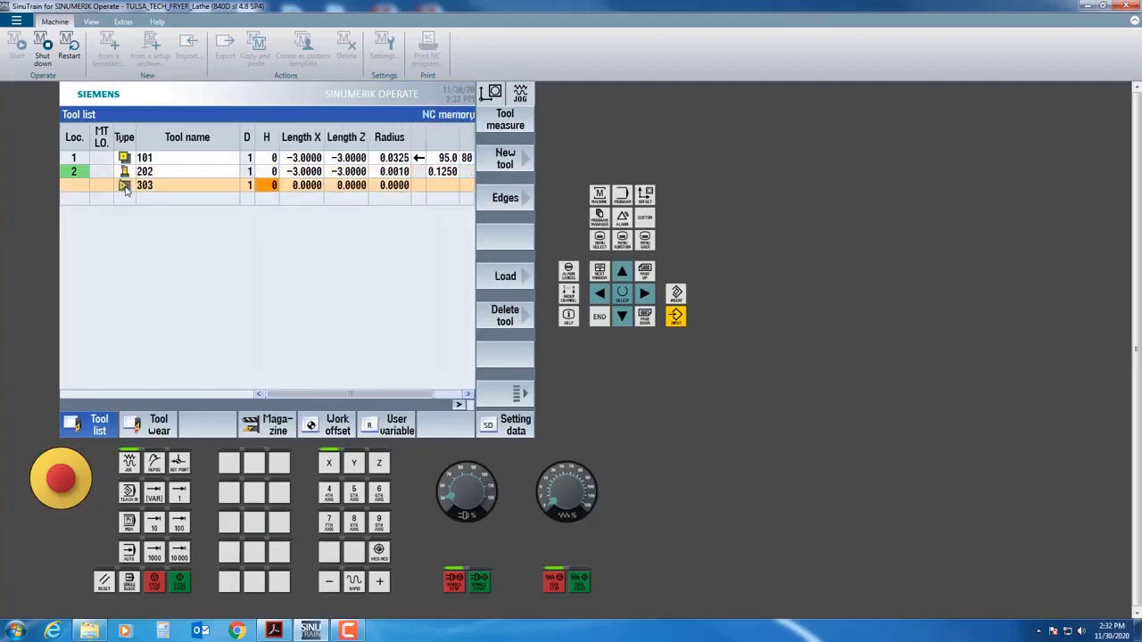
Set tool 303's Length X and Length Z to -3 and its radius to .001
text(-3)
key(Return)
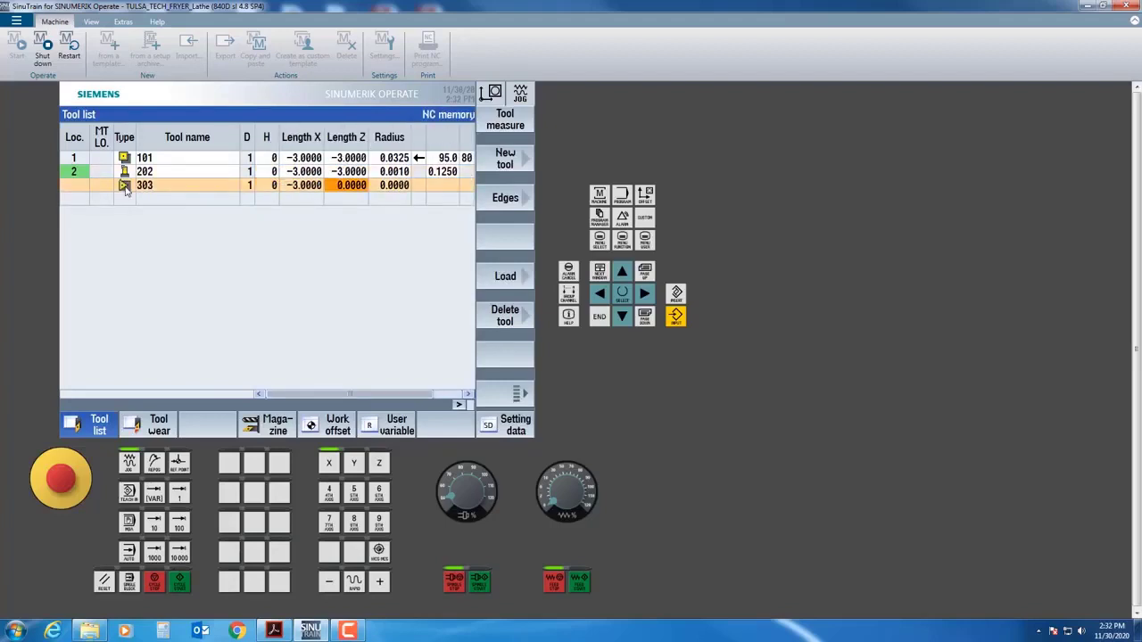
text(-3)
key(Return)
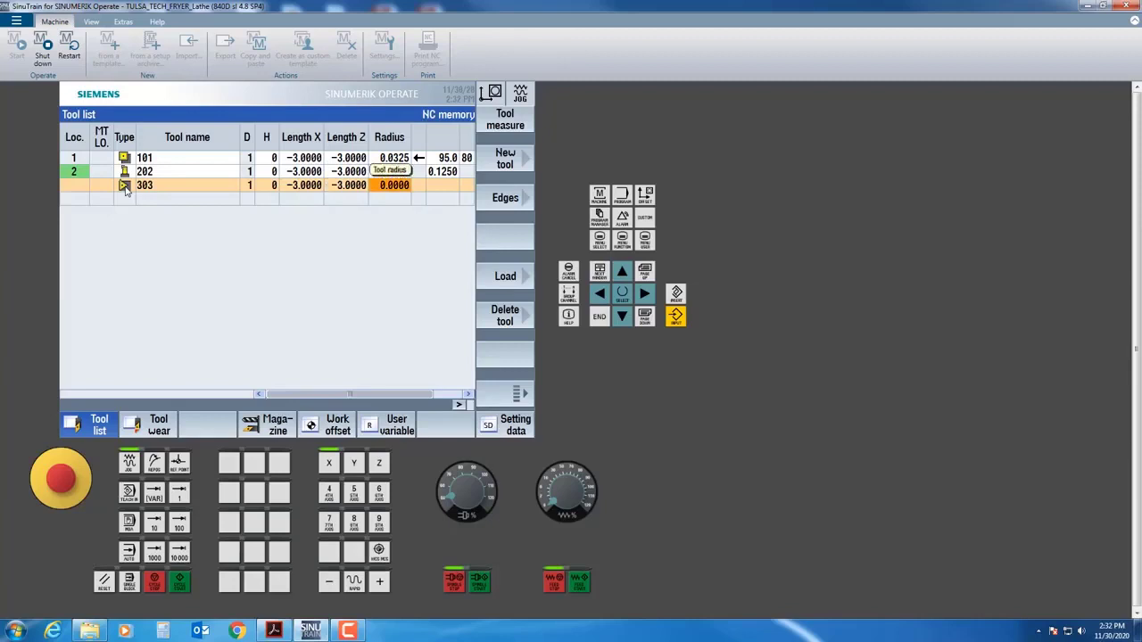
text(.001)
key(Return)
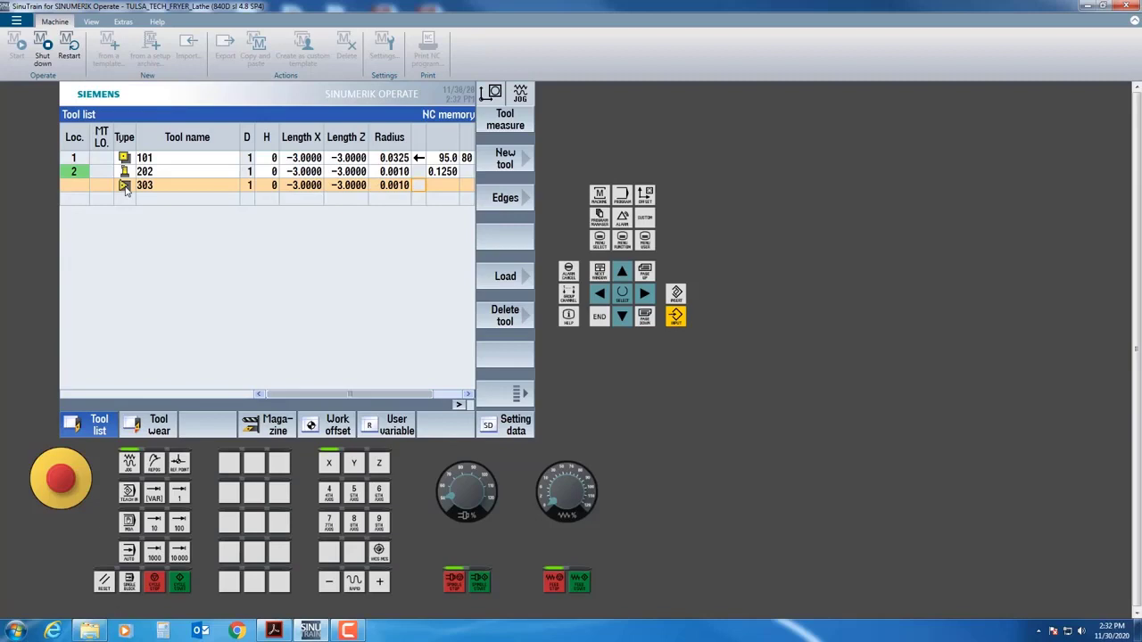
Set the insert length of threading tool 303 to .4
key(Right)
key(Right)
key(Right)
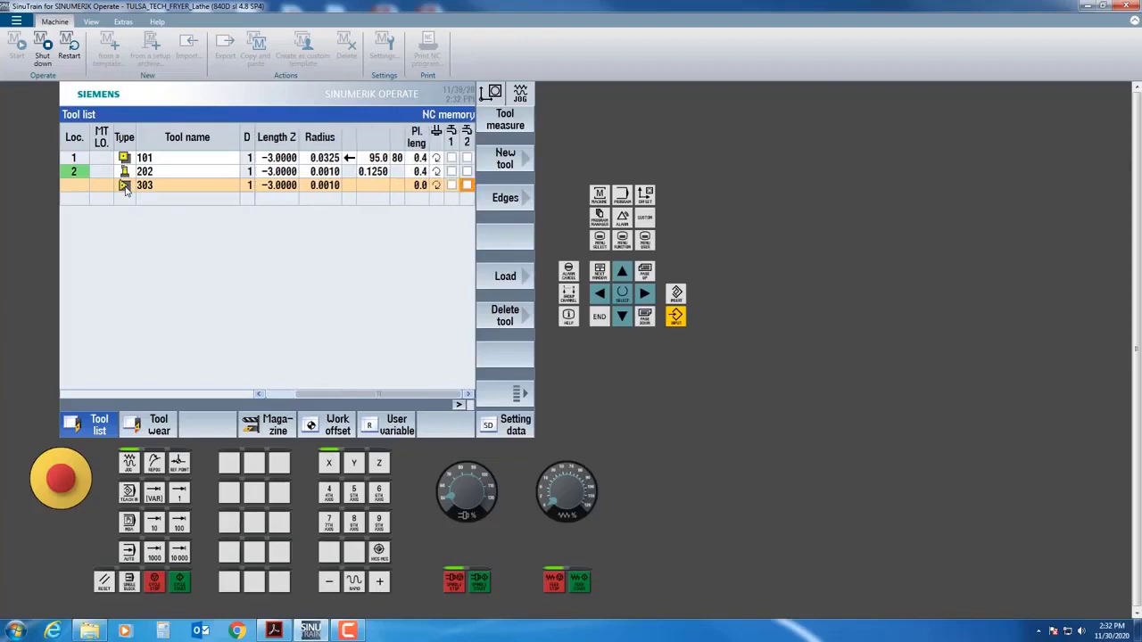
key(Left)
key(Left)
key(Left)
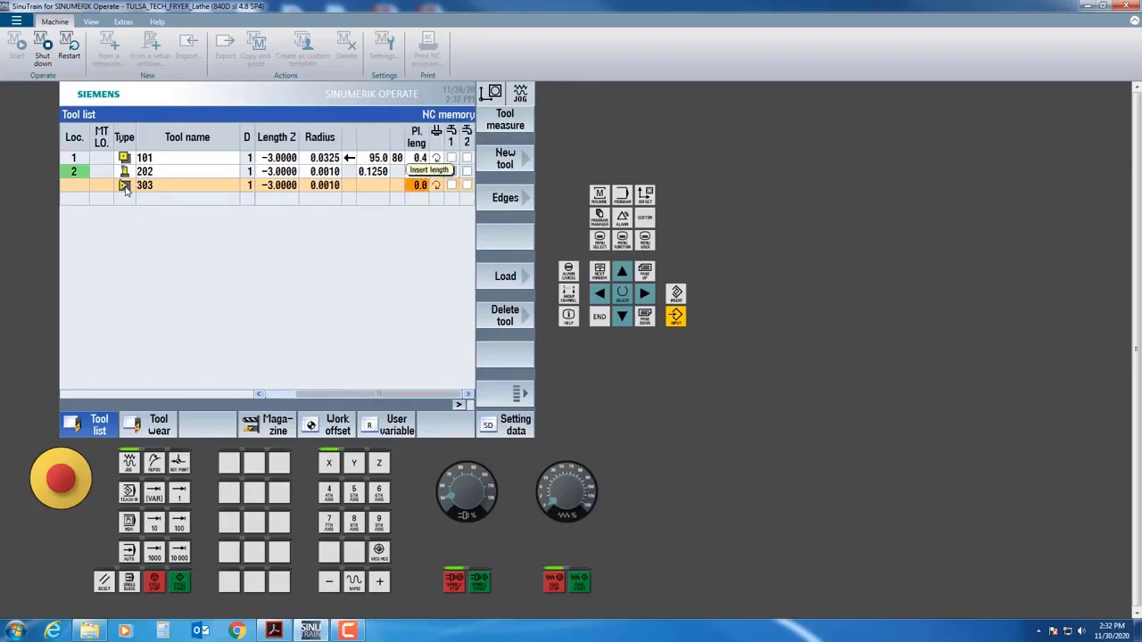
text(.)
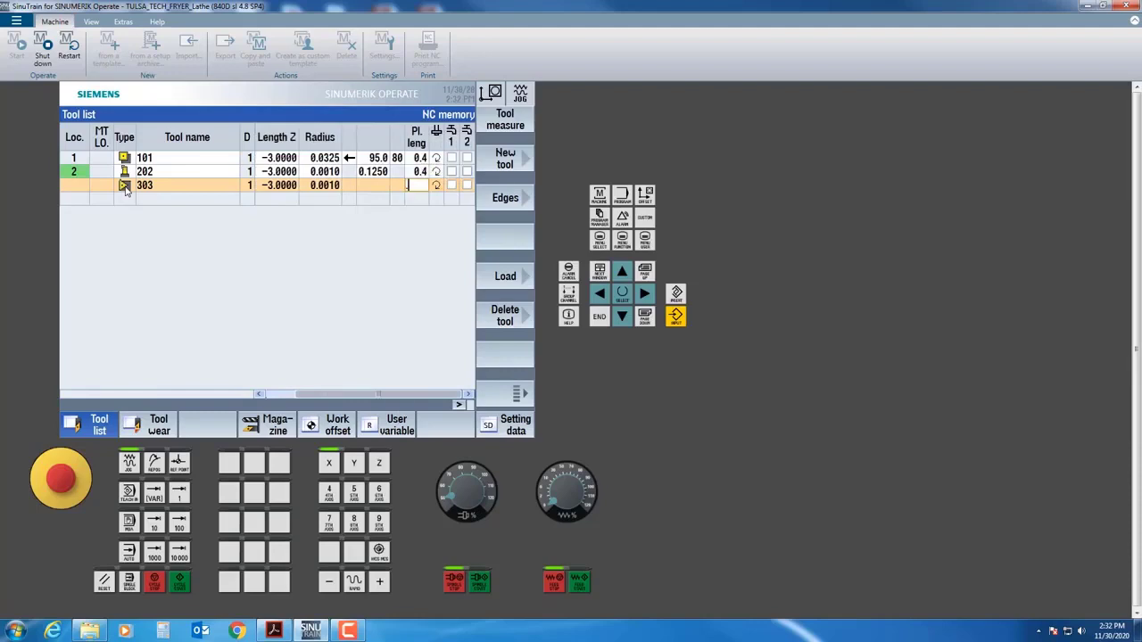
text(4)
key(Return)
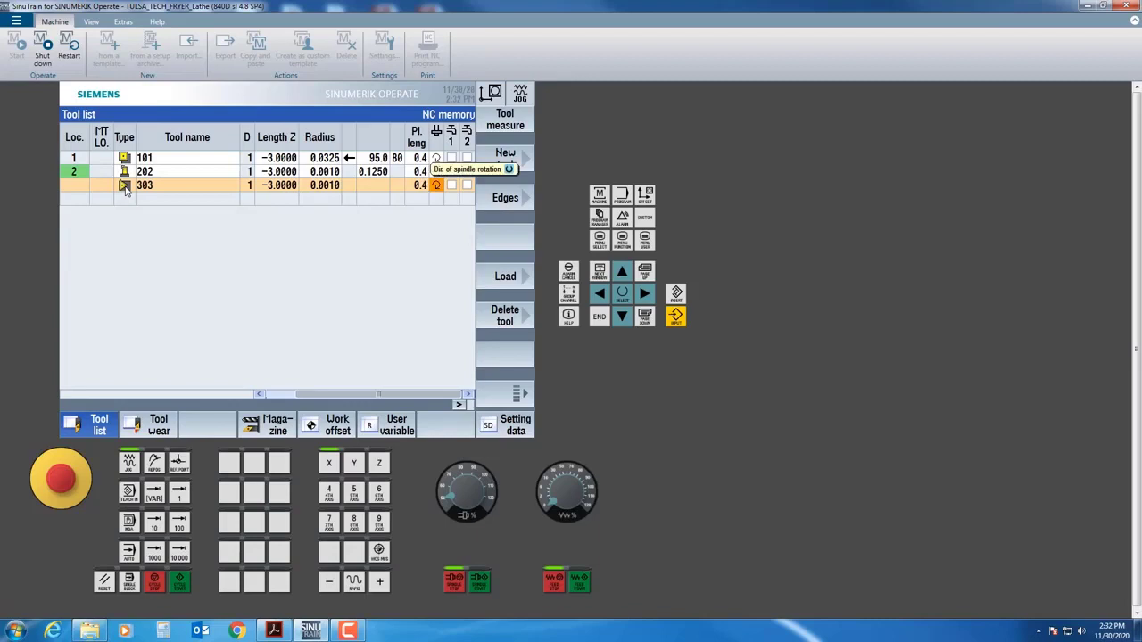
Load tool 303 into turret location 3
key(Left)
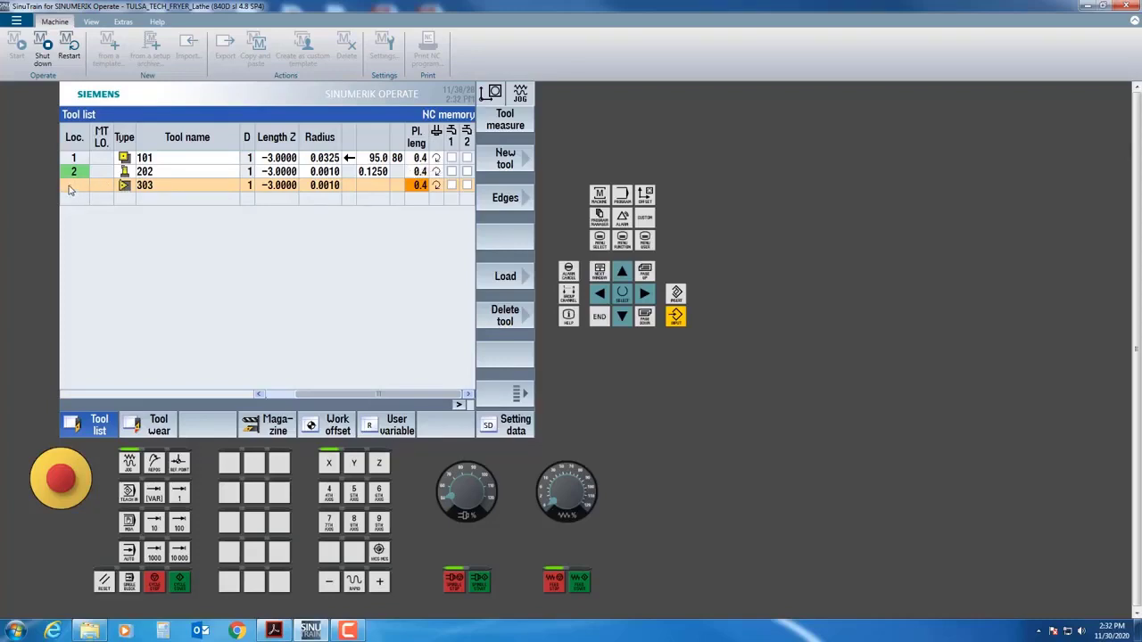
click(509, 280)
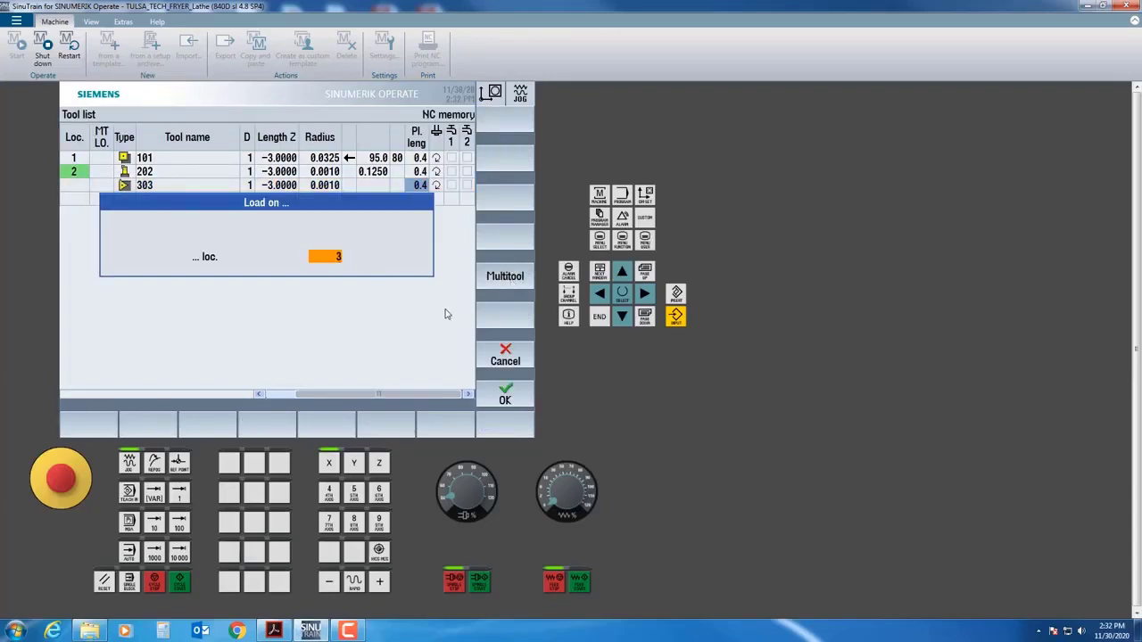
click(514, 398)
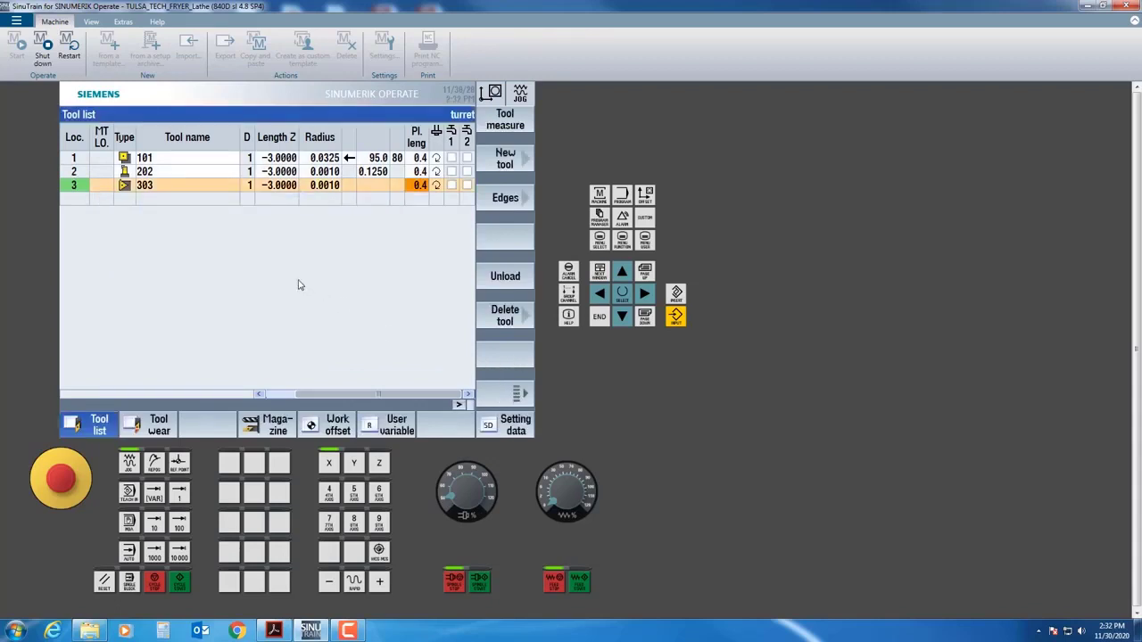
Open the CNC TURNING 1 FRYER G CO program from the FRYER TEST PROGRAMS workpiece and run its simulation
click(599, 217)
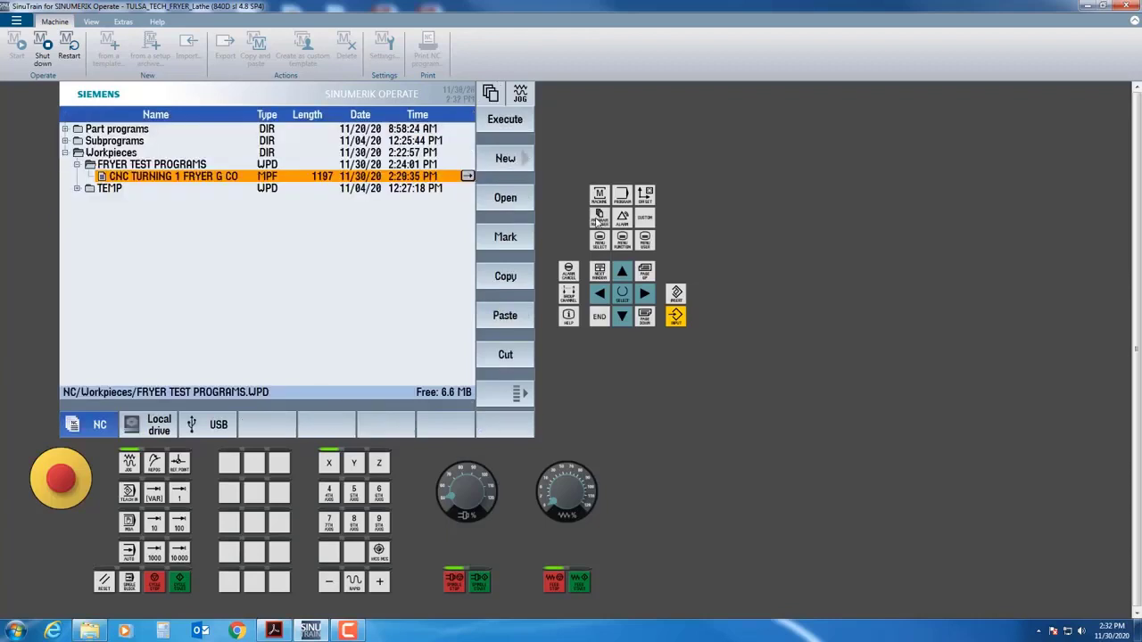
click(507, 198)
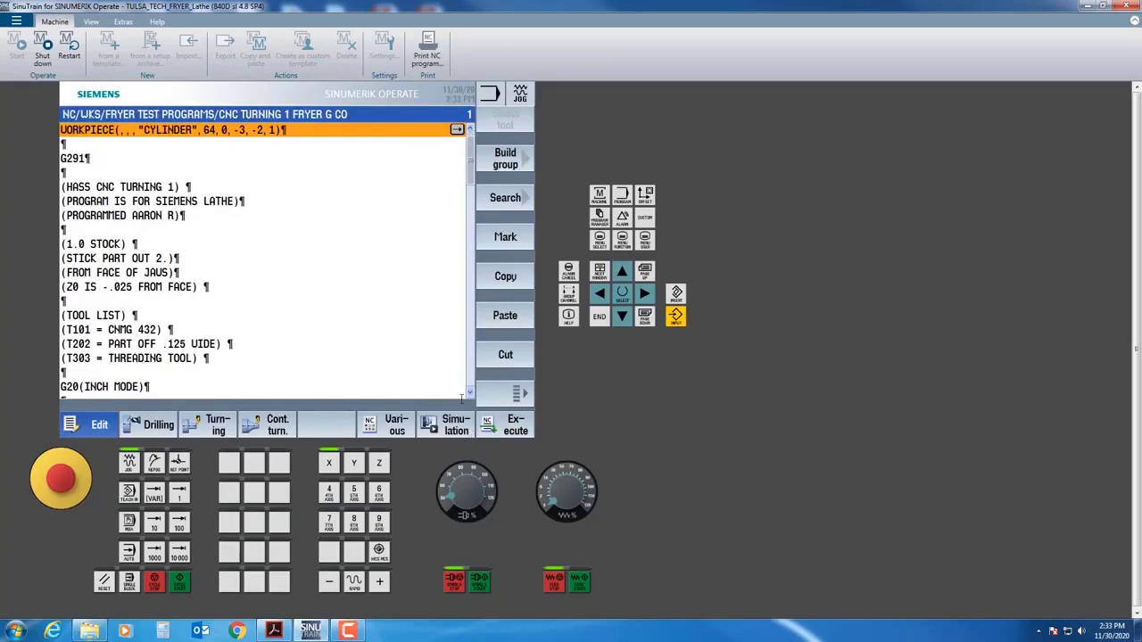
click(456, 429)
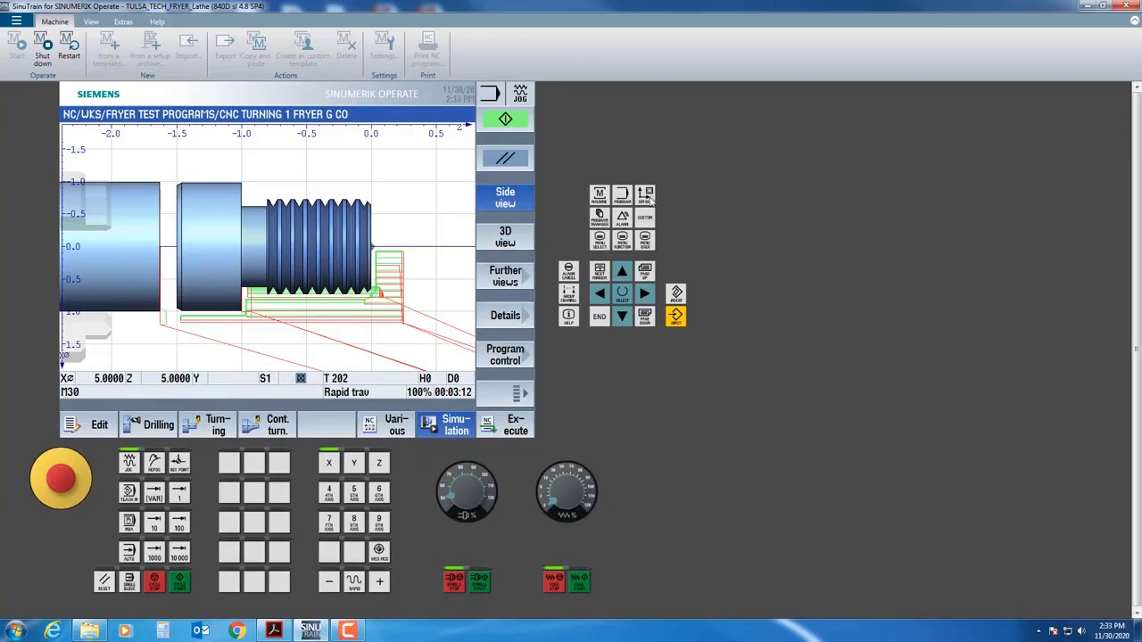
Set the insert length of threading tool 303 to .7 in the tool list
click(648, 197)
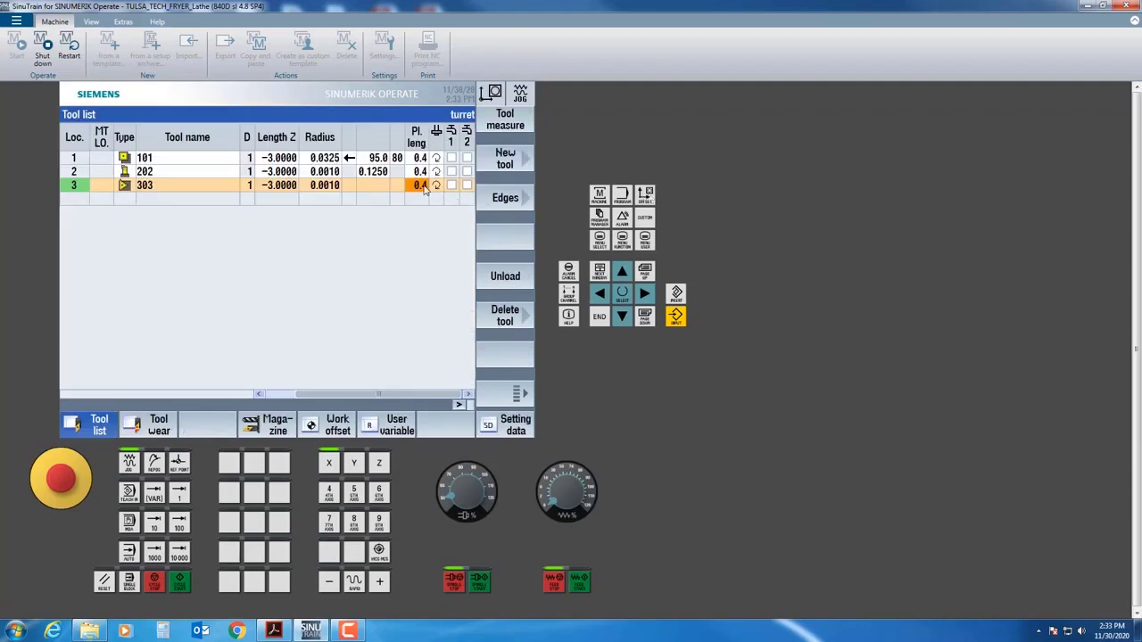
key(BackSpace)
text(.7)
key(Return)
Reopen the CNC TURNING 1 FRYER G CO program and rerun its simulation with the changed threading insert
click(601, 220)
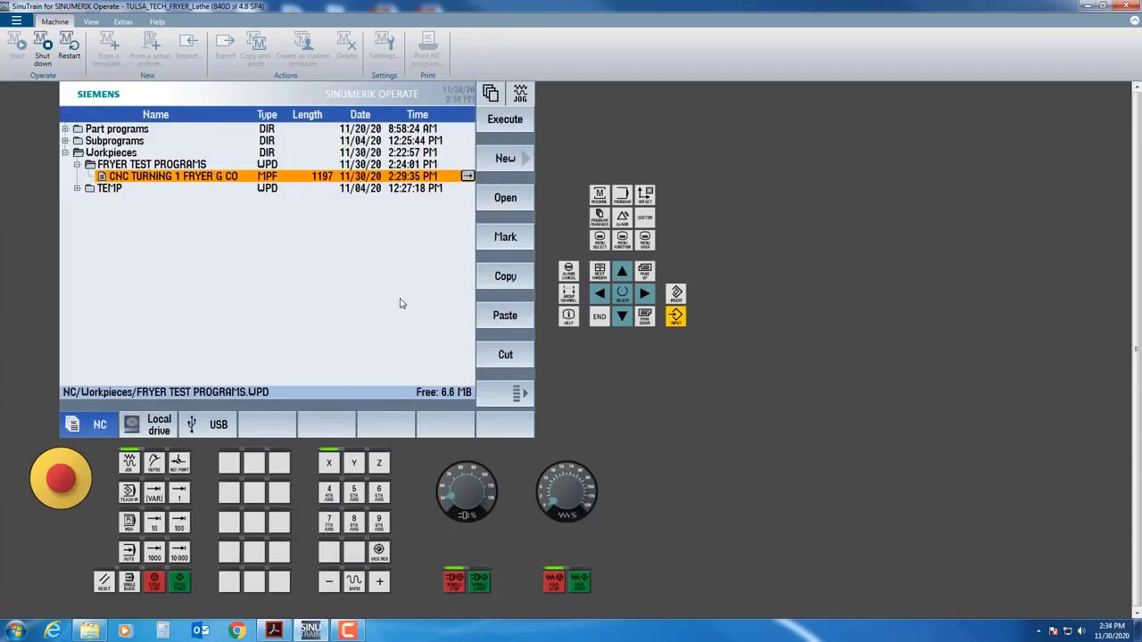
click(505, 198)
click(453, 435)
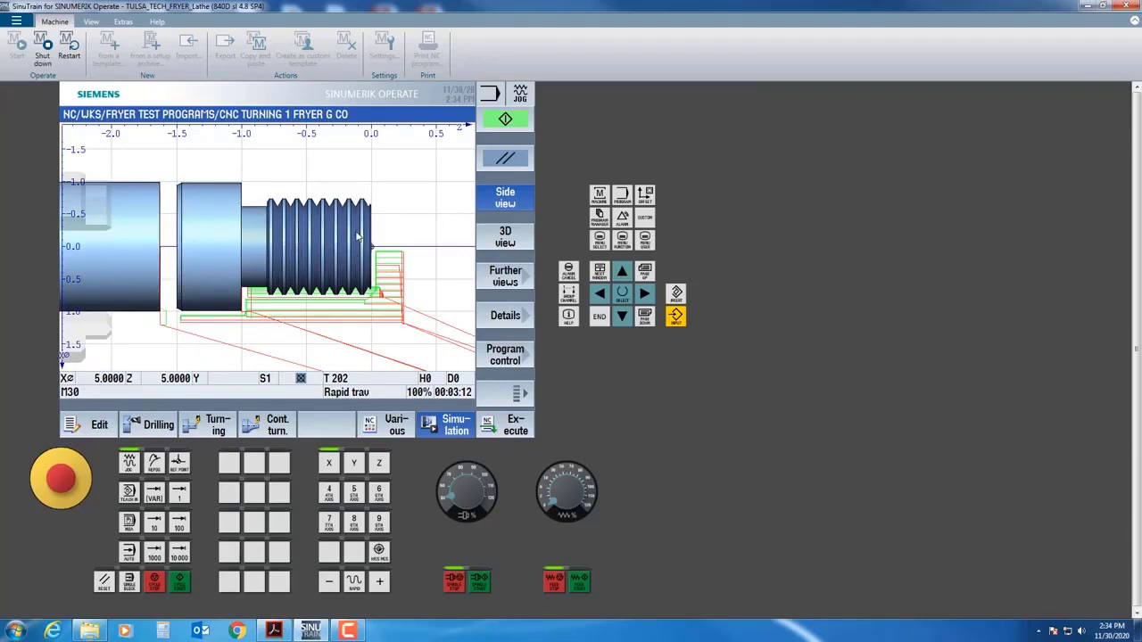
Inspect the simulated part in 3D, face, half-cut and two-window views, return to the side view and check the zoom options
click(501, 237)
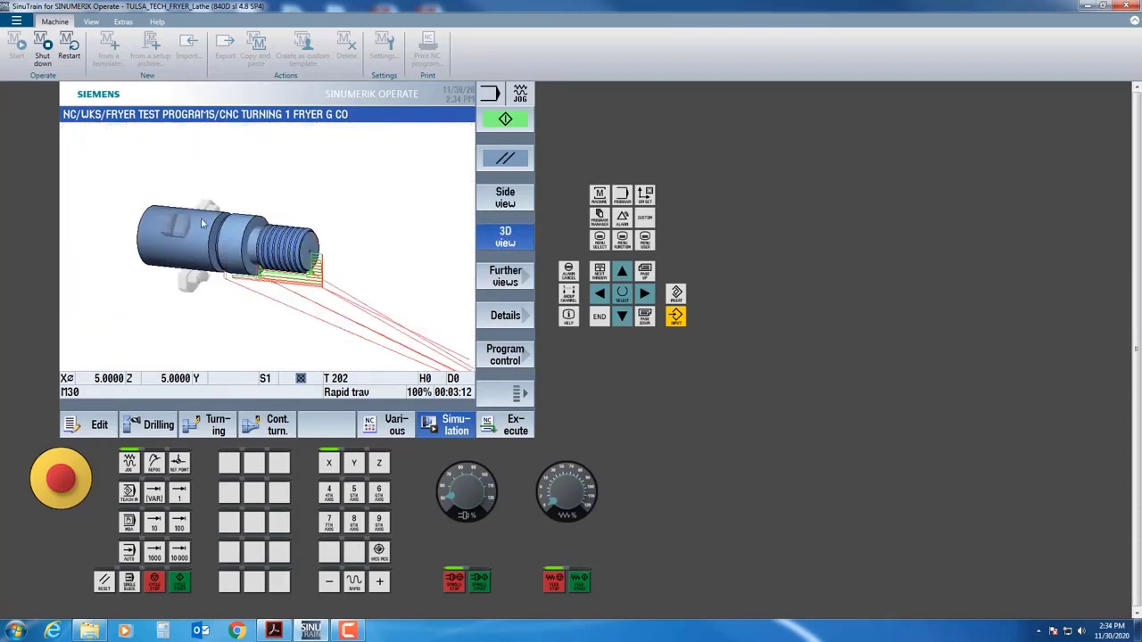
click(508, 202)
click(501, 287)
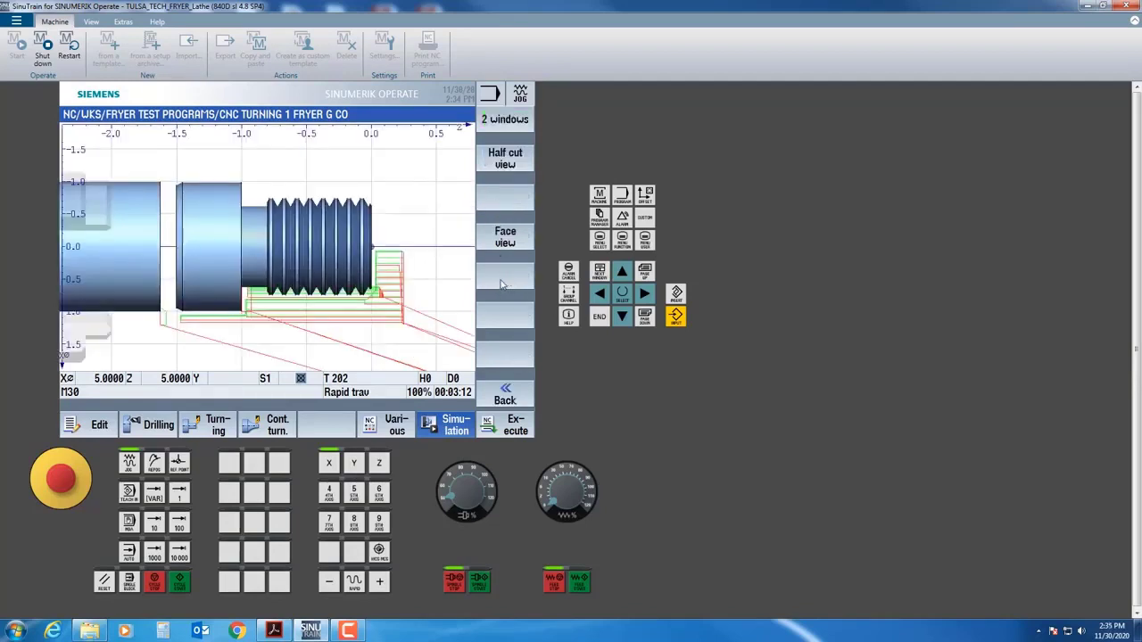
click(507, 253)
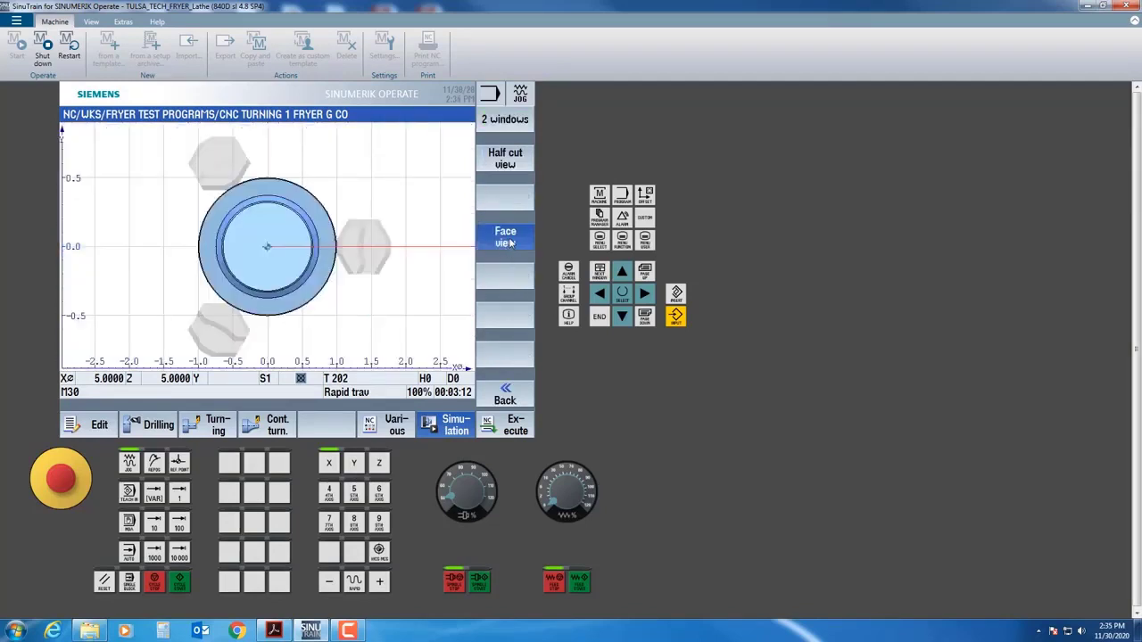
click(509, 163)
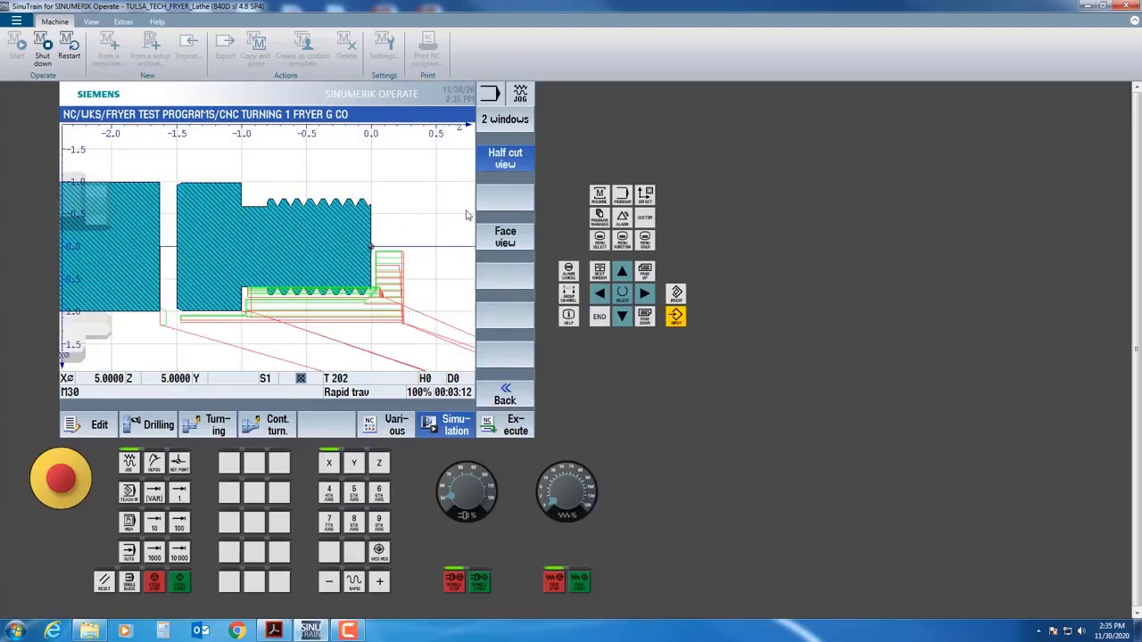
click(505, 122)
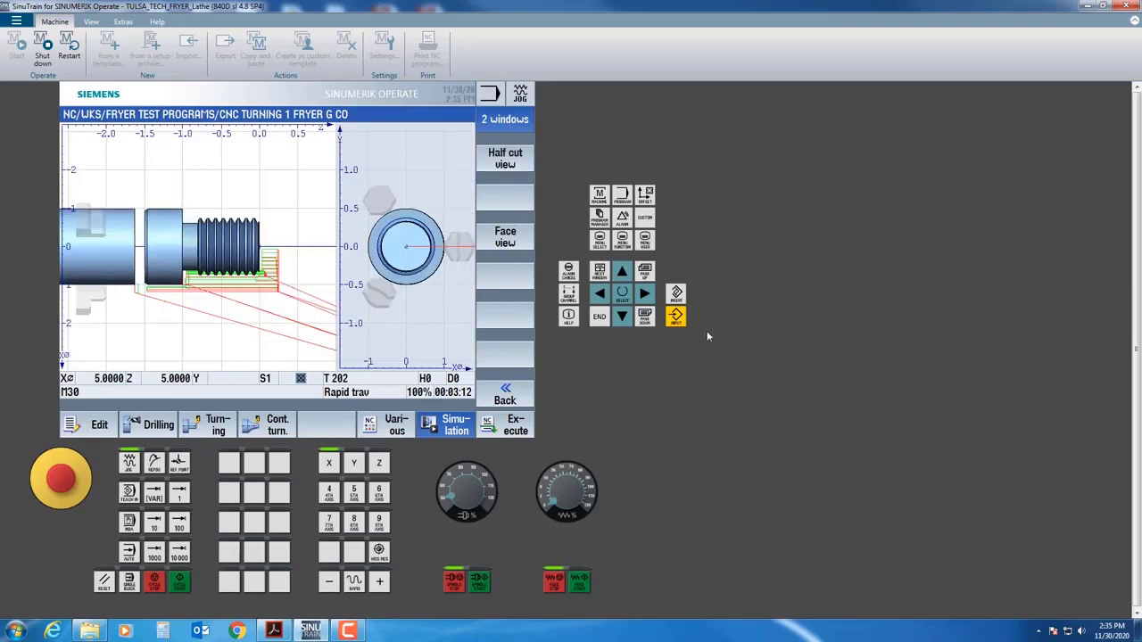
click(506, 396)
click(502, 198)
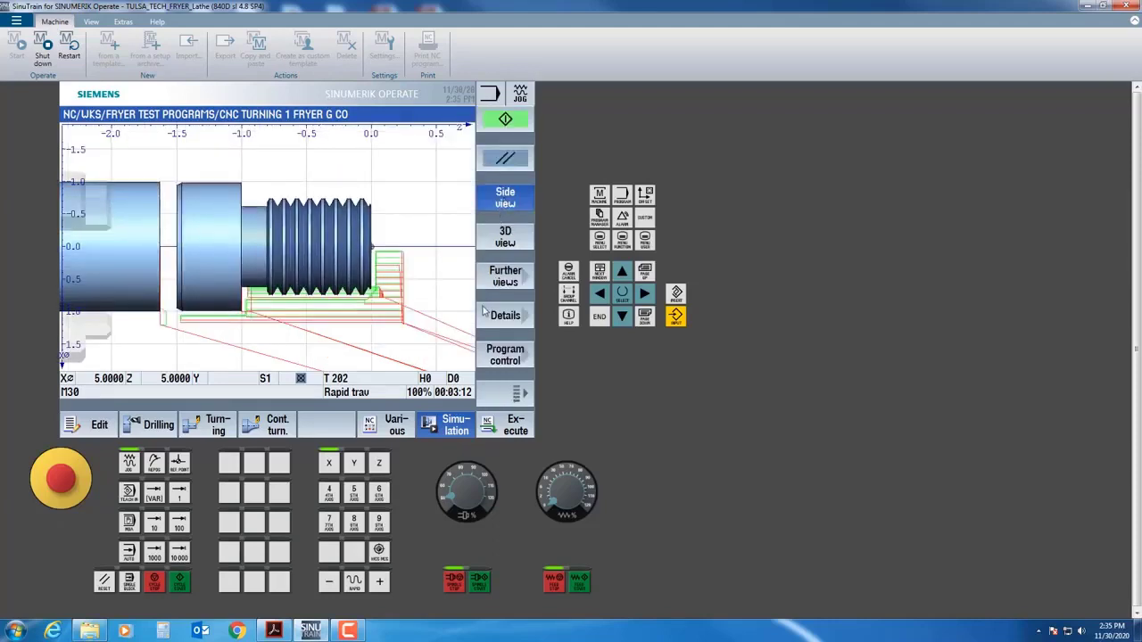
click(504, 316)
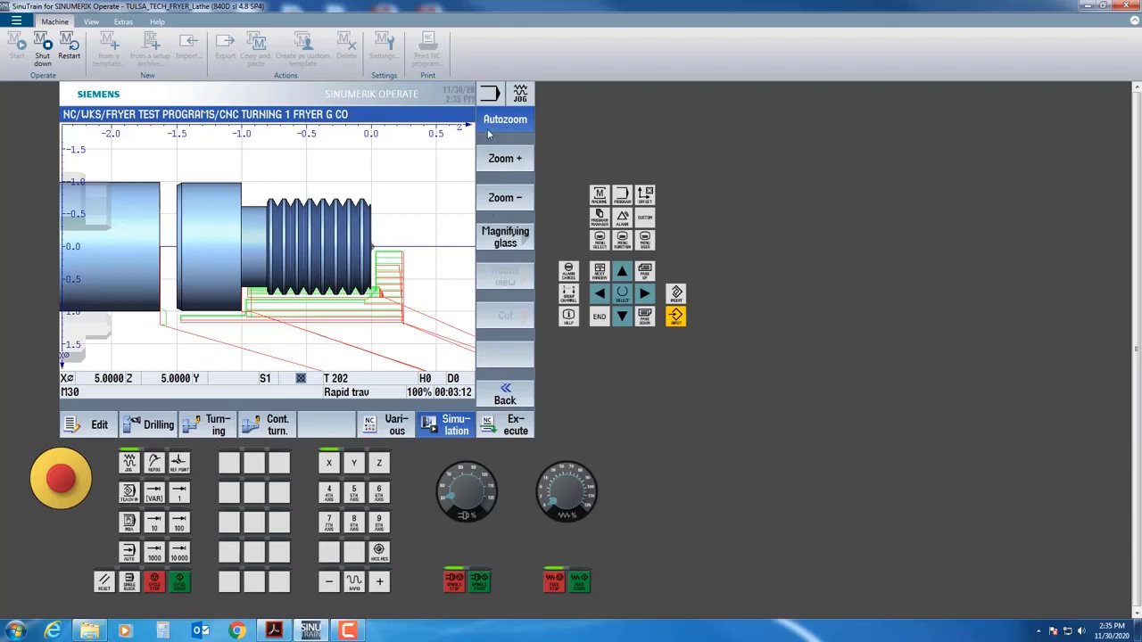
click(505, 397)
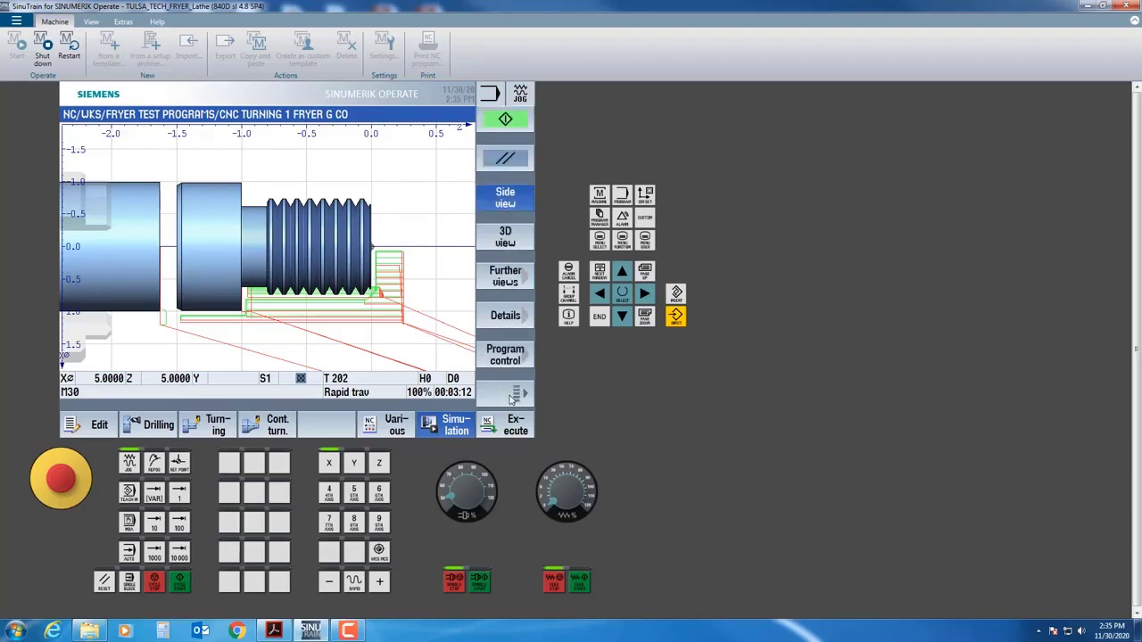
Turn single-block mode on for the simulation and back off
click(505, 355)
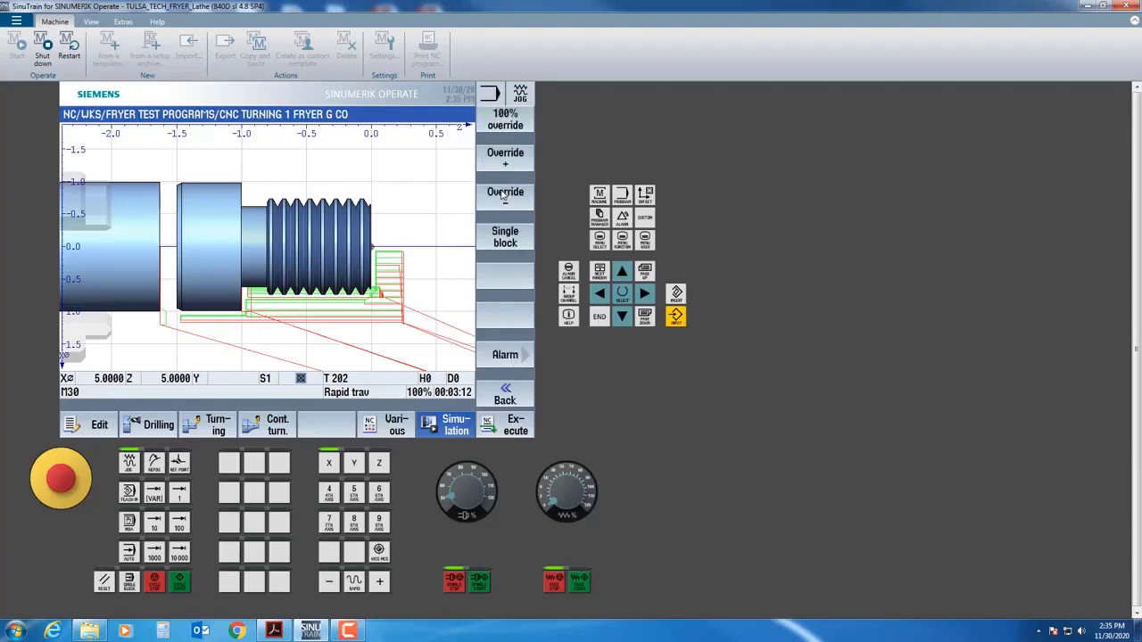
click(501, 242)
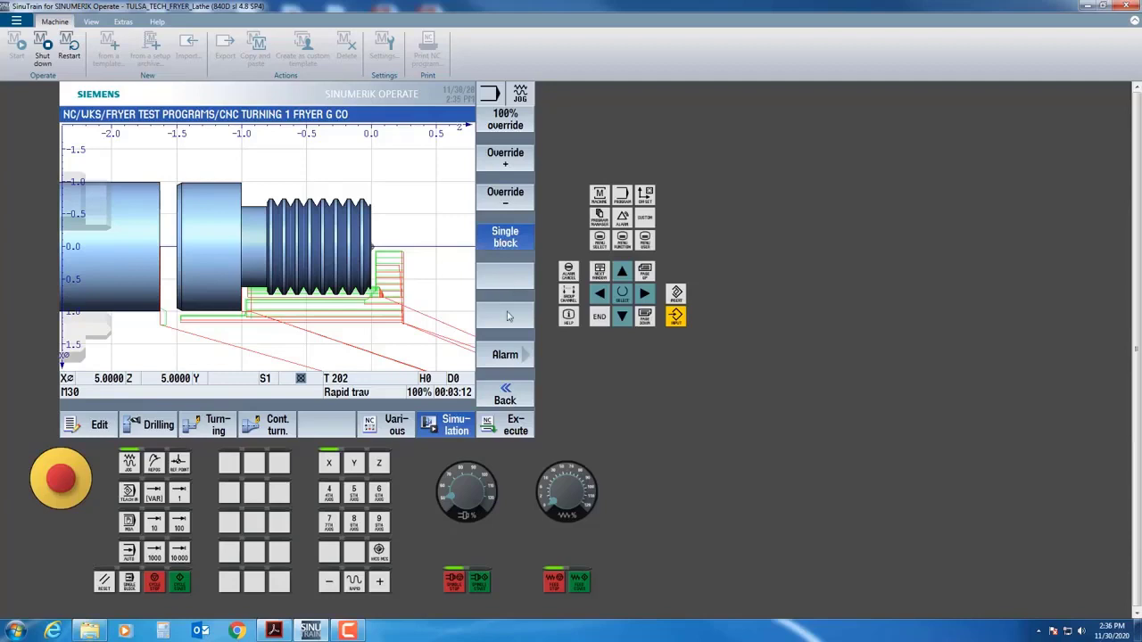
click(505, 398)
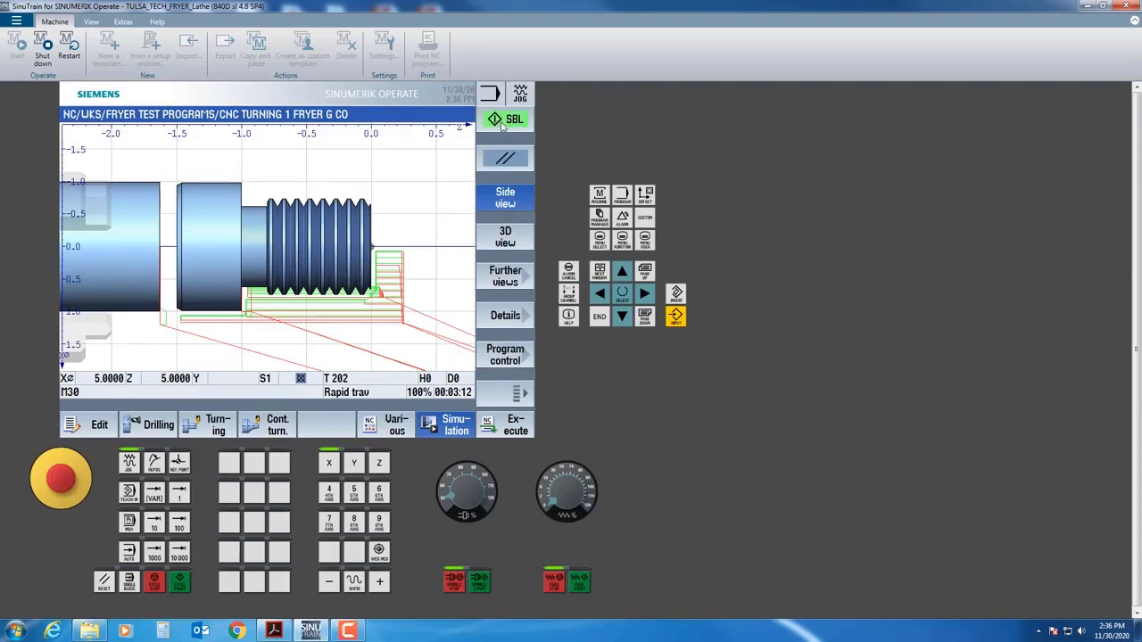
click(499, 358)
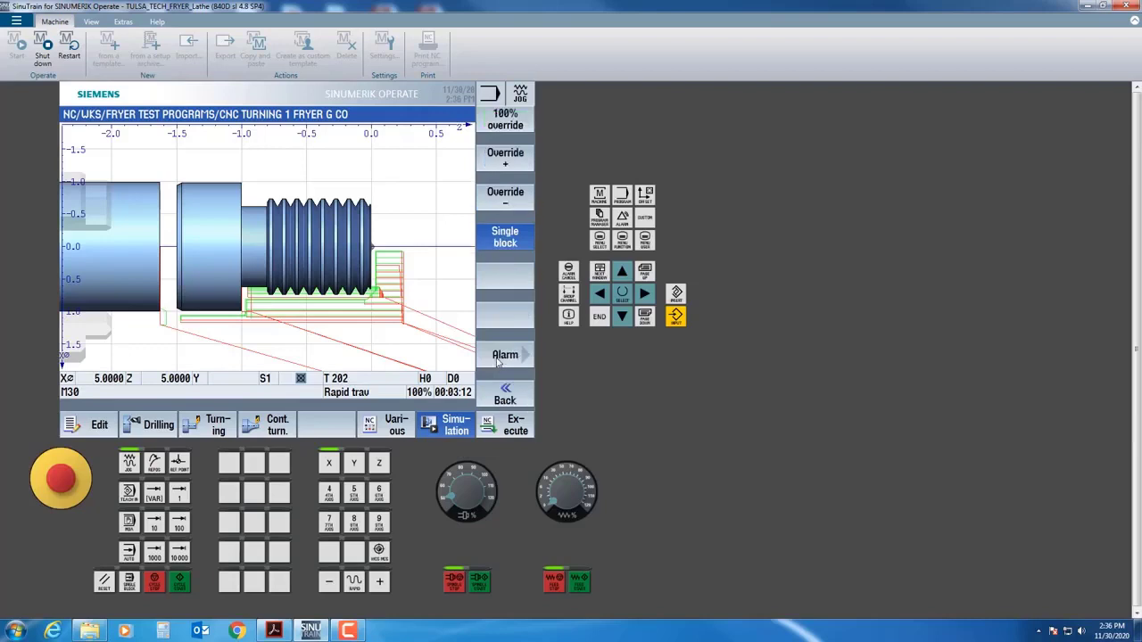
click(515, 236)
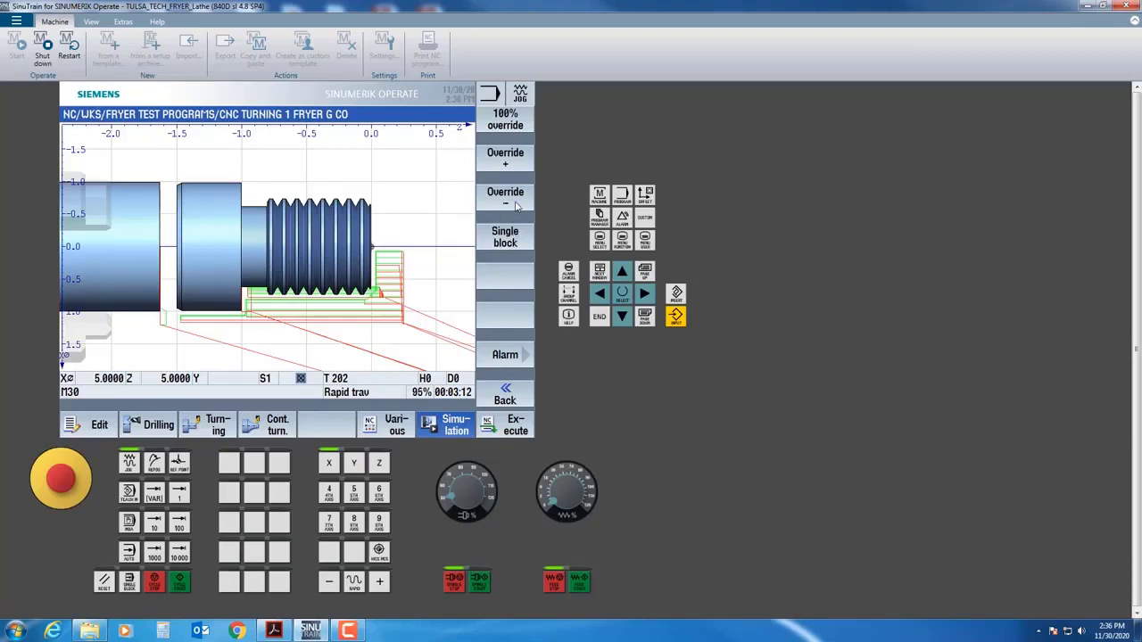
Lower the simulation override to 30%
click(514, 204)
click(521, 205)
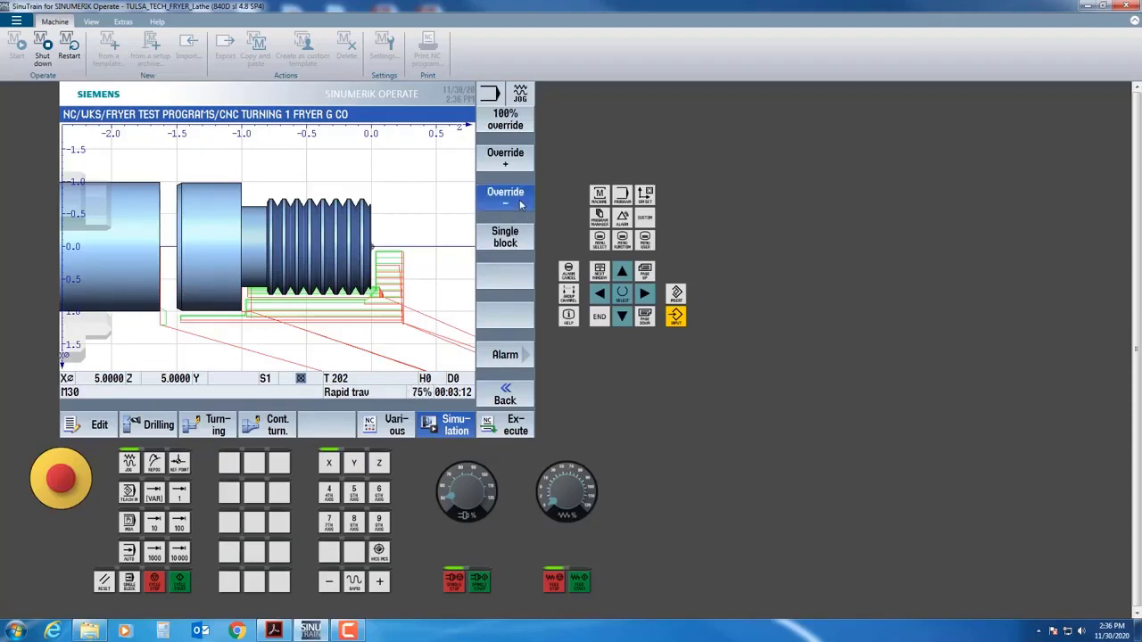
click(521, 204)
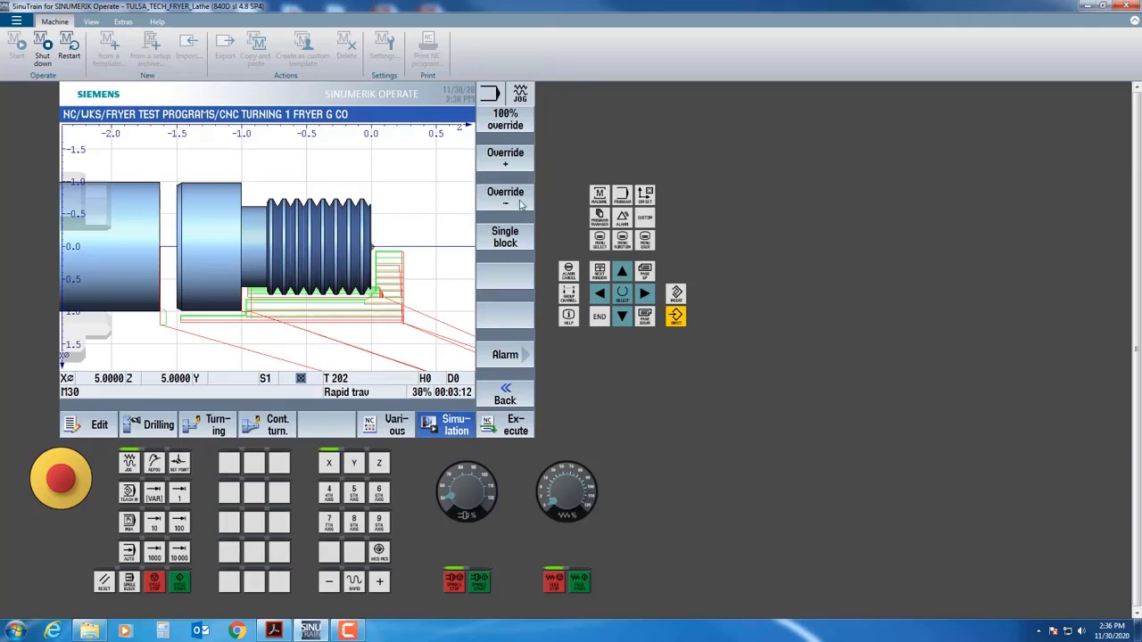
click(521, 204)
click(505, 397)
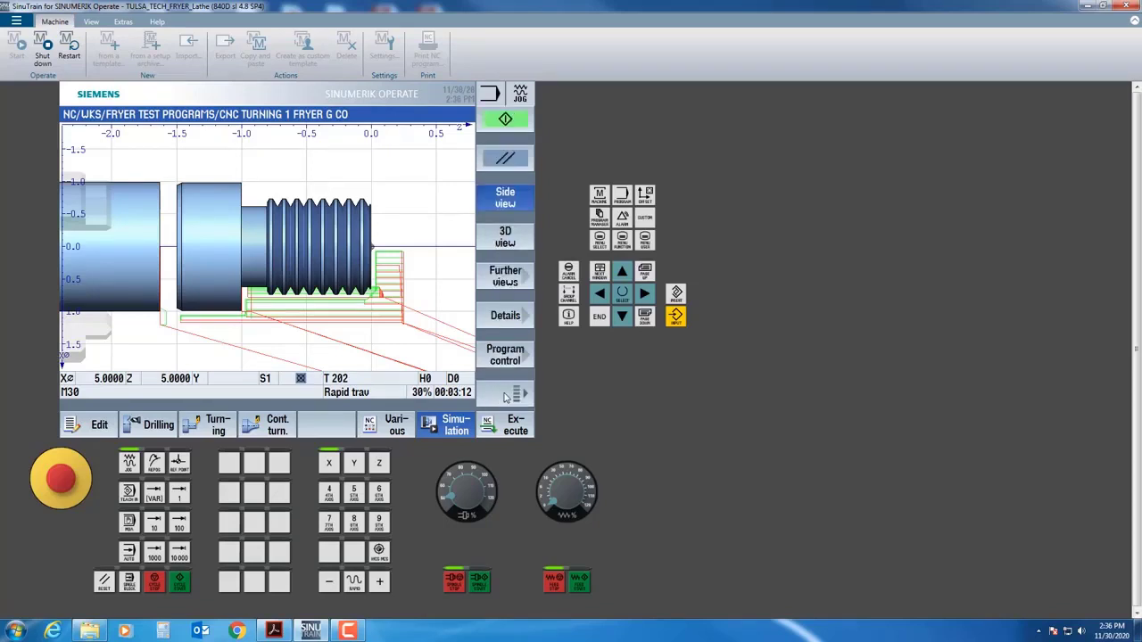
Restart the program's simulation and run it up to tool 202's G75 grooving cycle
click(438, 431)
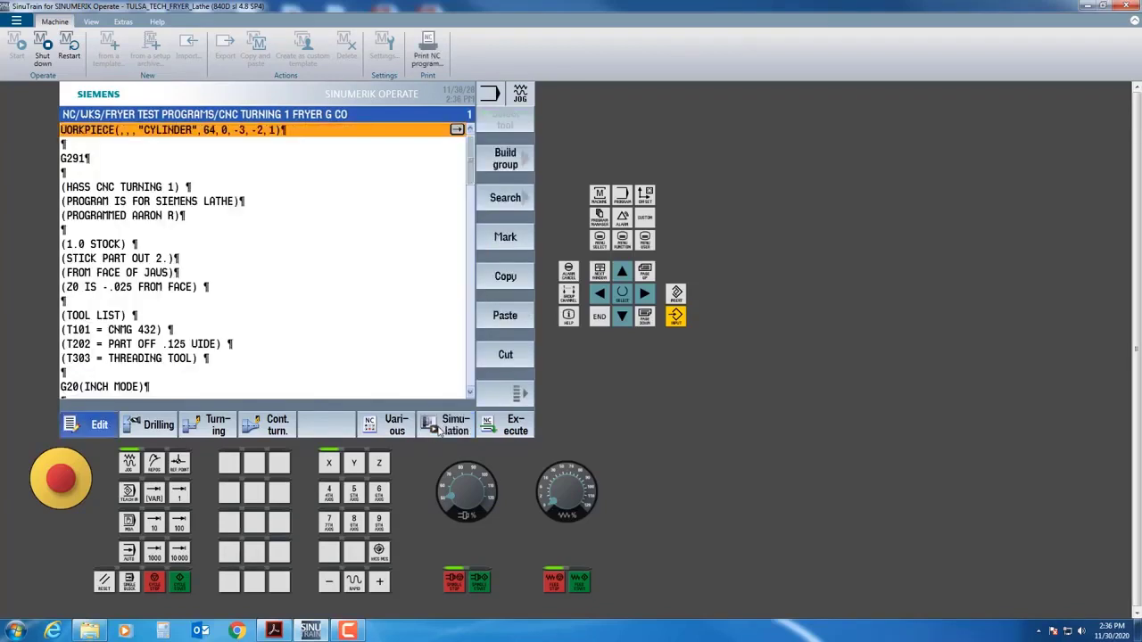
click(438, 431)
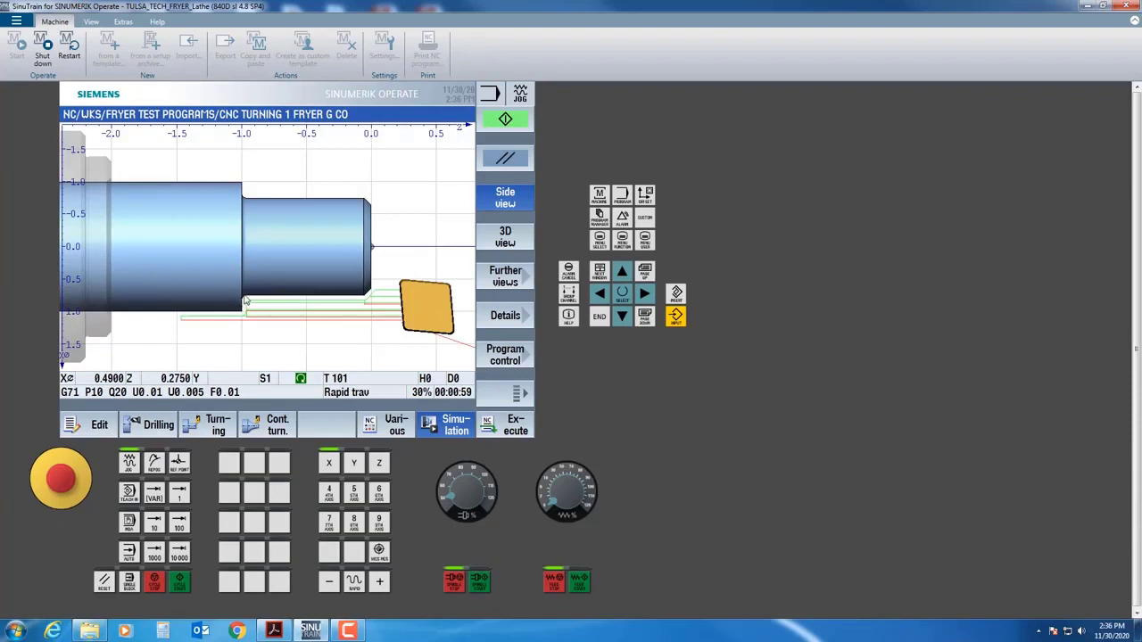
click(505, 119)
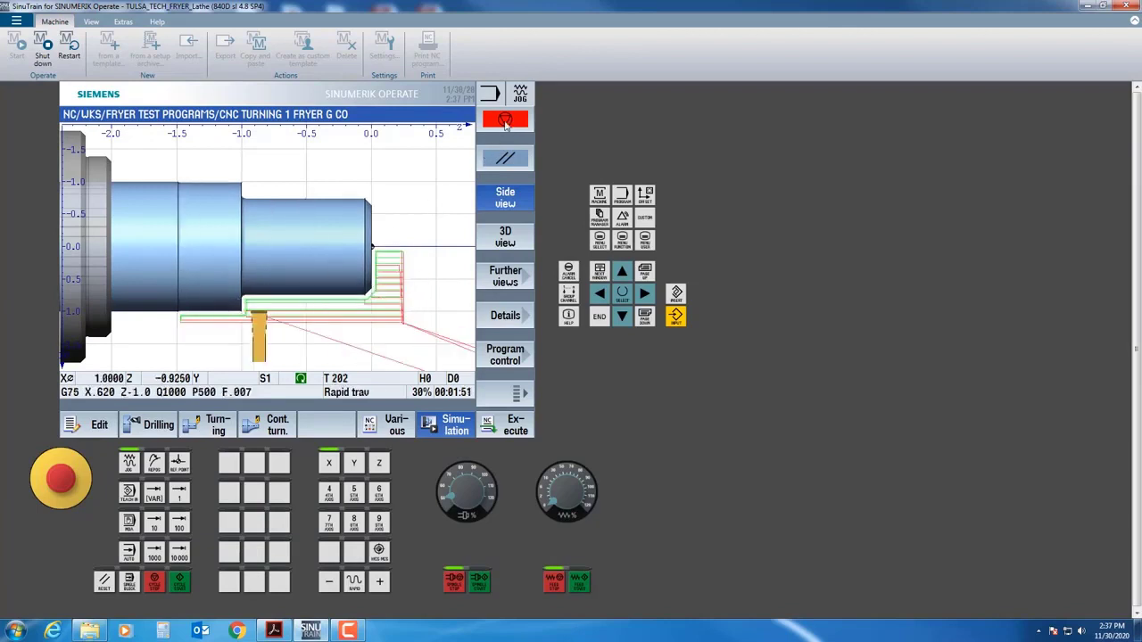
Switch the paused simulation to single-block mode
click(500, 391)
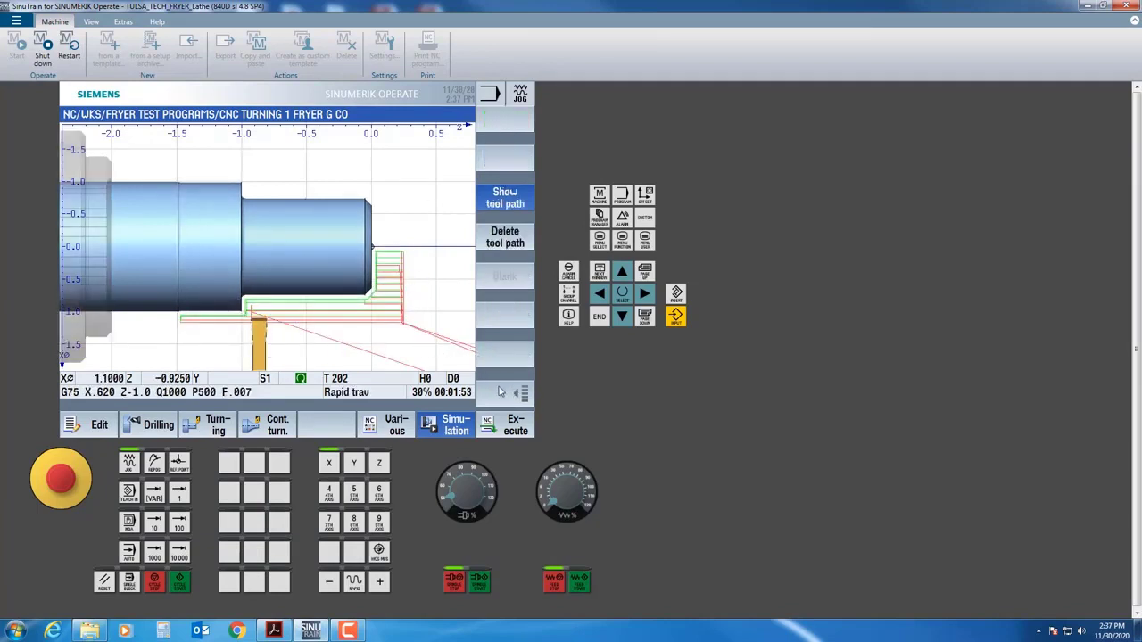
click(500, 392)
click(506, 360)
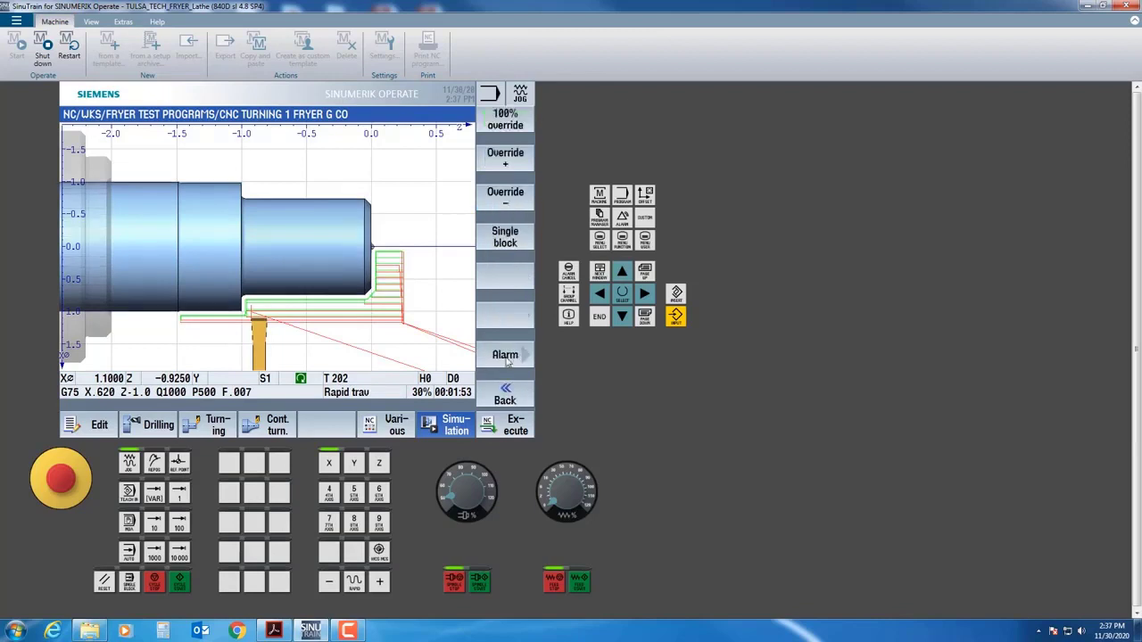
click(509, 239)
click(502, 394)
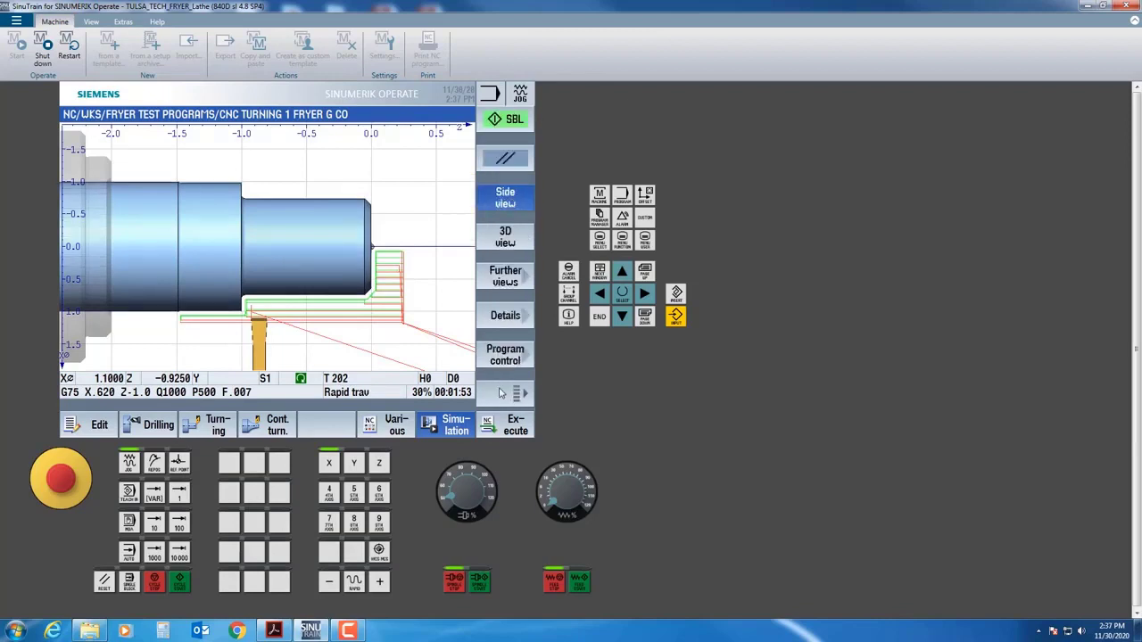
Step block by block through tool 202's G75 grooving cycle to the G00 X5.0 Z5.0 retract
click(509, 123)
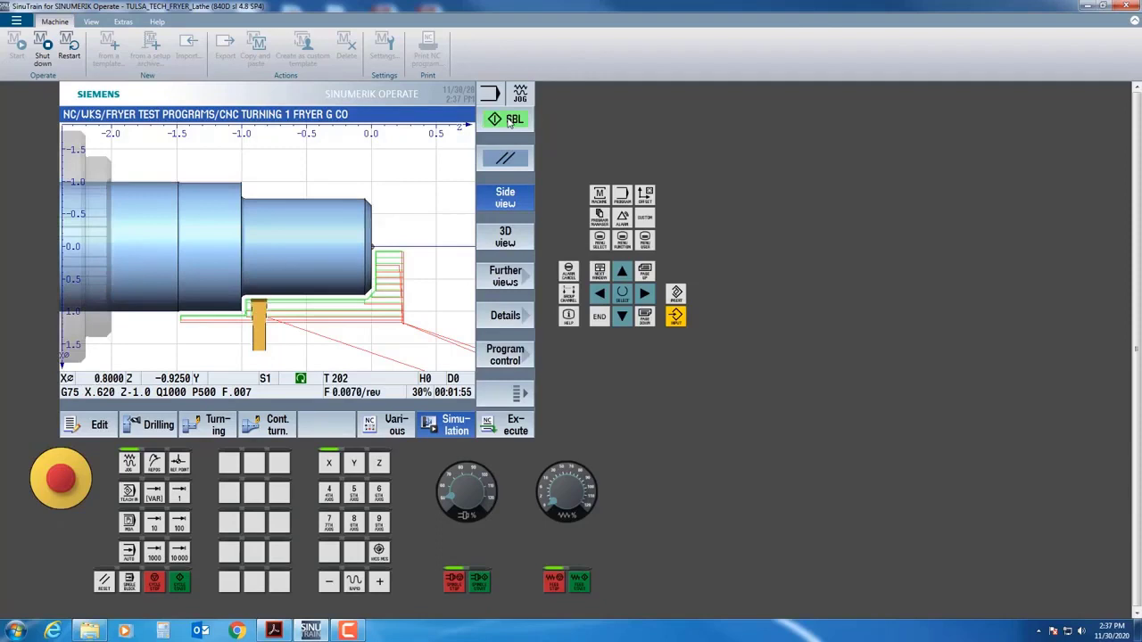
click(509, 123)
click(509, 123)
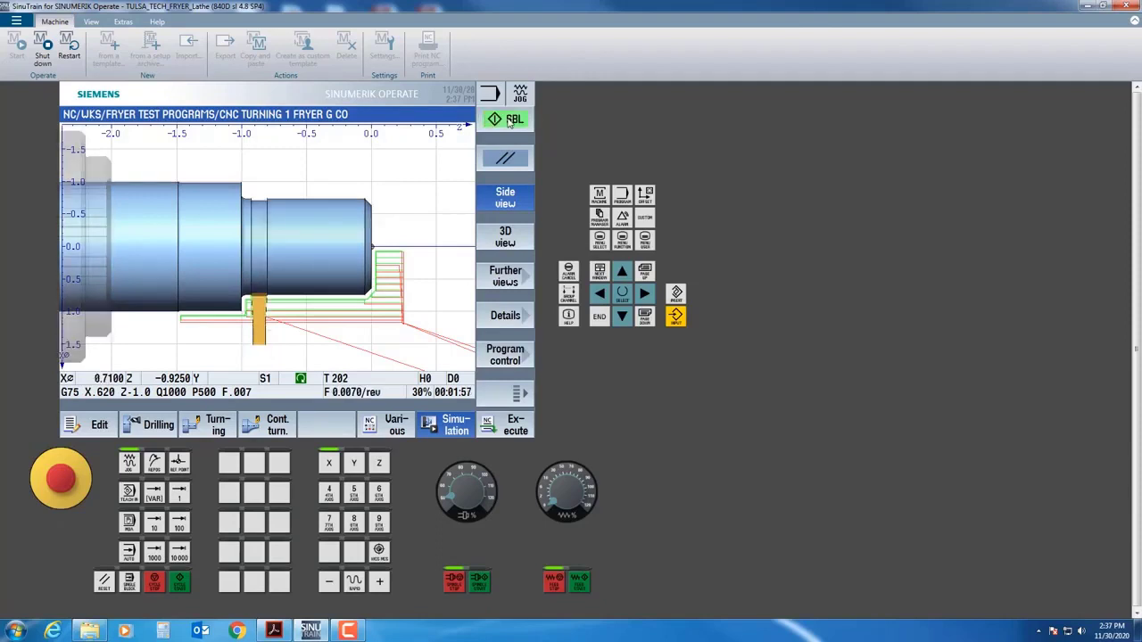
click(509, 123)
click(509, 123)
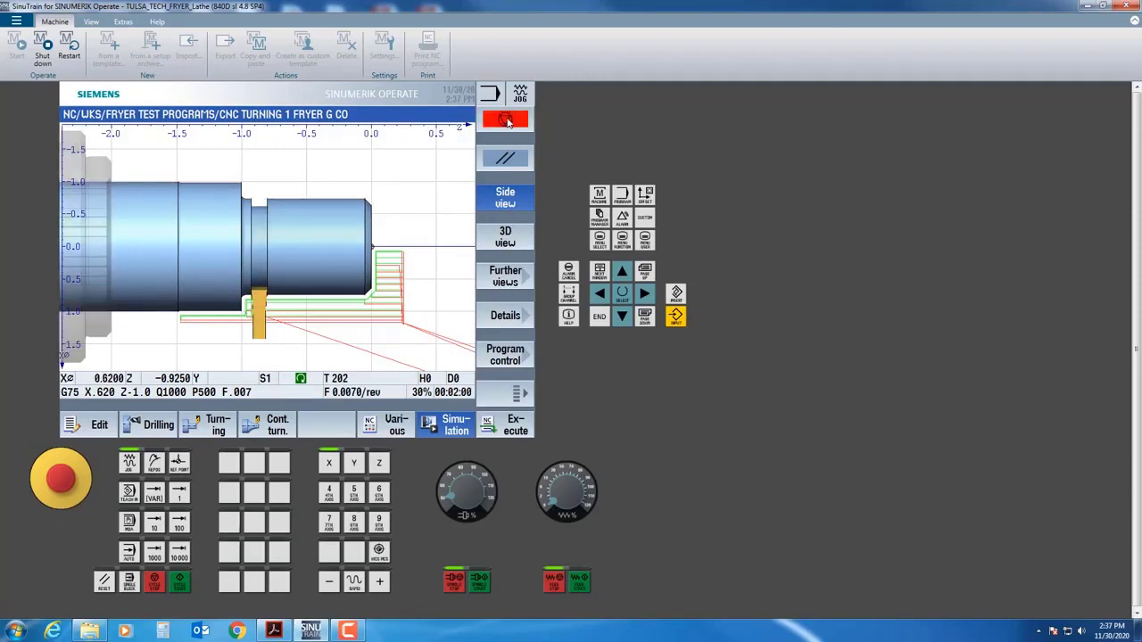
click(509, 123)
click(509, 123)
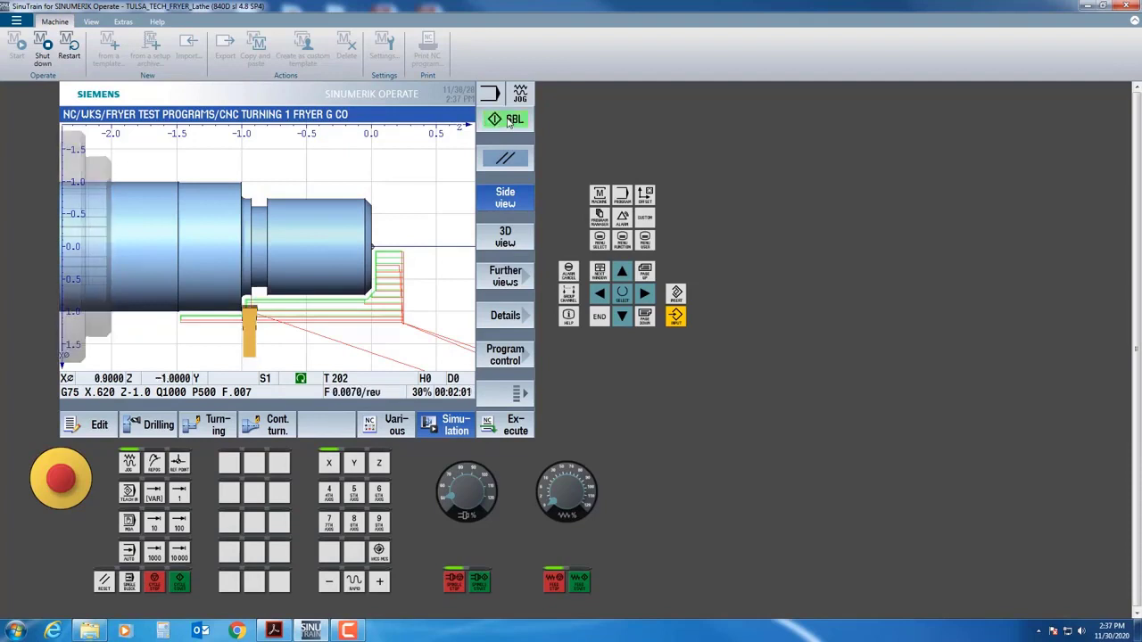
click(509, 123)
click(509, 123)
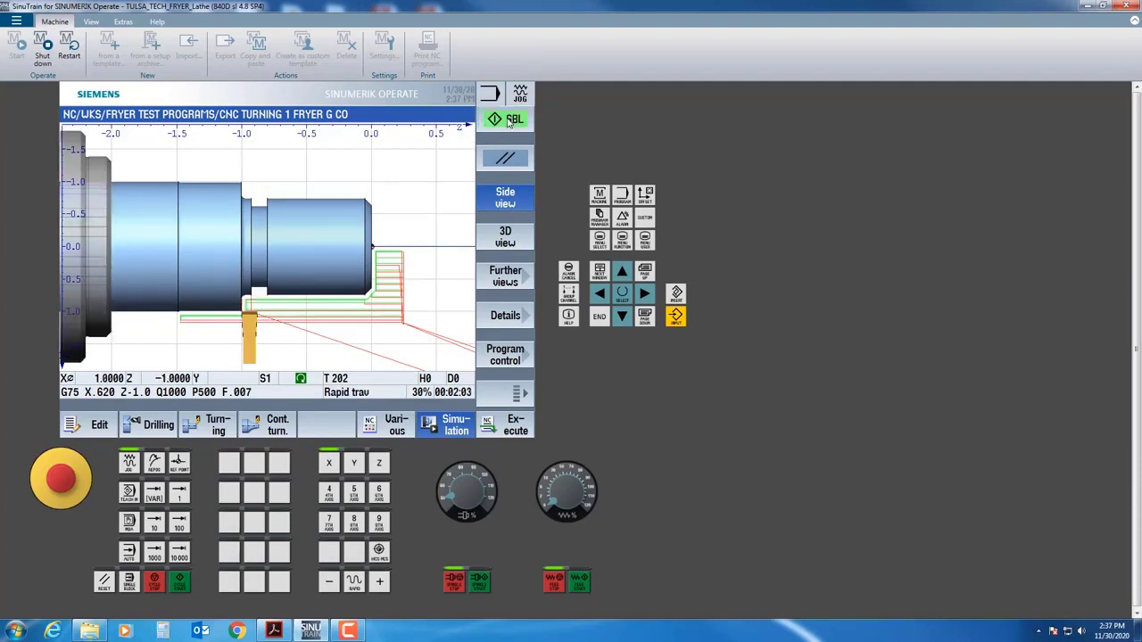
click(509, 123)
click(509, 122)
click(507, 121)
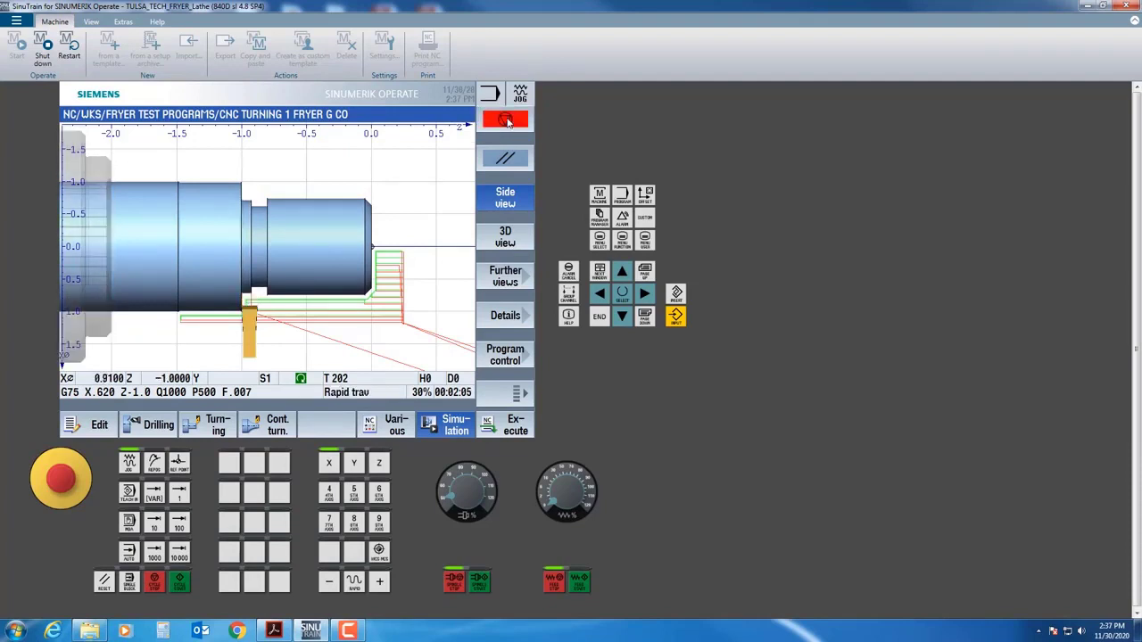
click(507, 123)
click(508, 122)
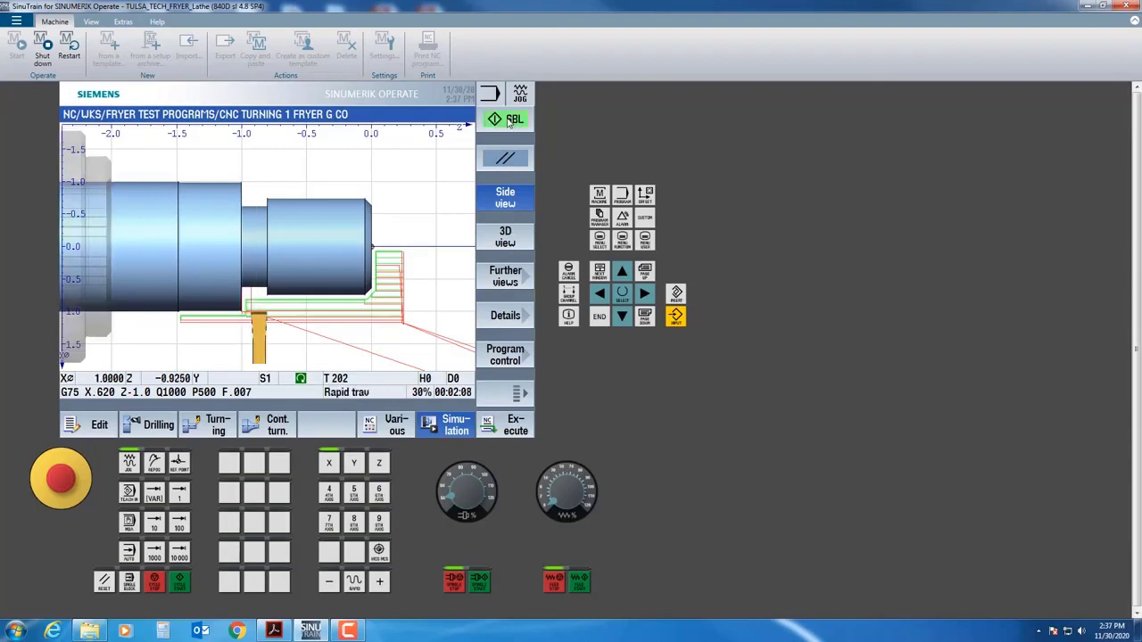
click(509, 123)
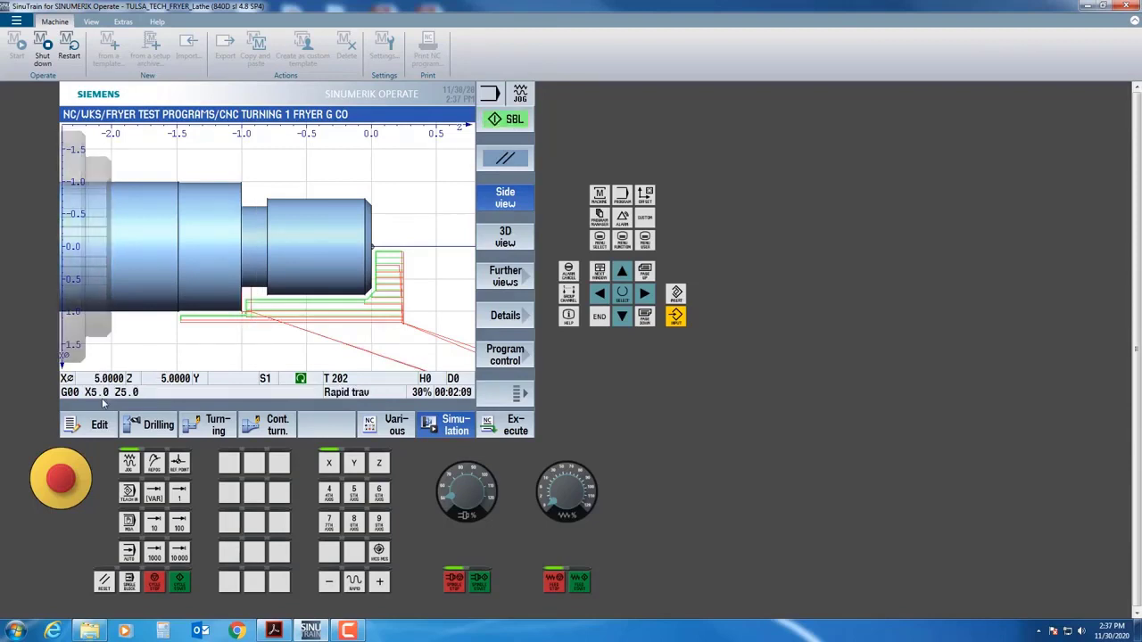
Turn off single-block mode and continue the simulation into tool 303's G76 threading cycle
click(502, 357)
click(497, 402)
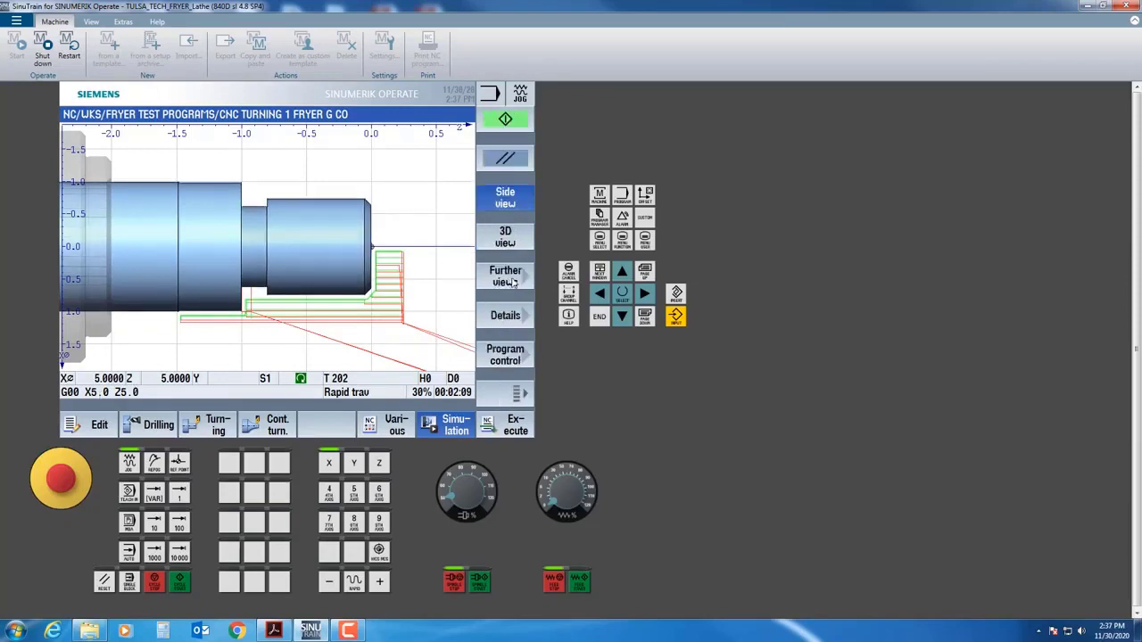
click(507, 121)
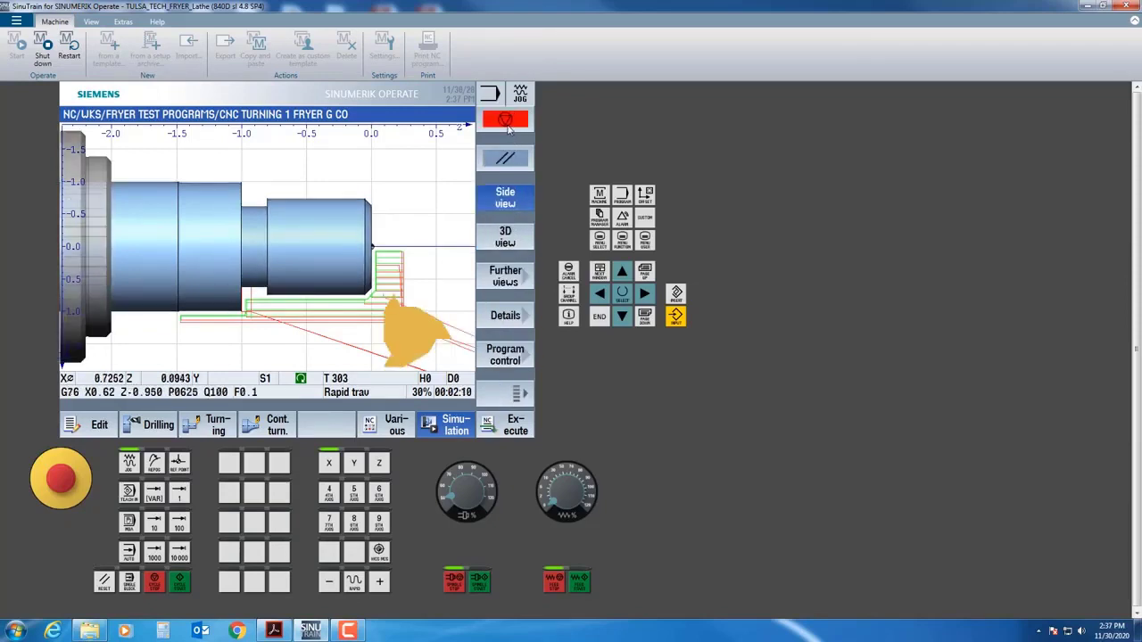
Lower the simulation override to 15% while tool 303's G76 threading cycle runs
click(505, 354)
click(505, 197)
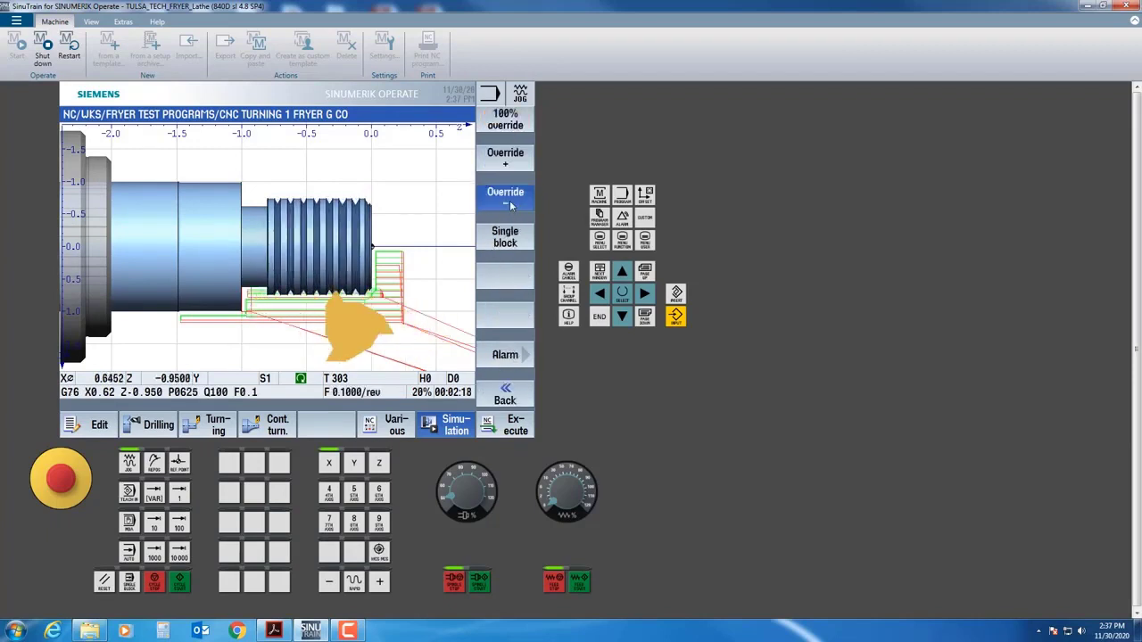
click(517, 392)
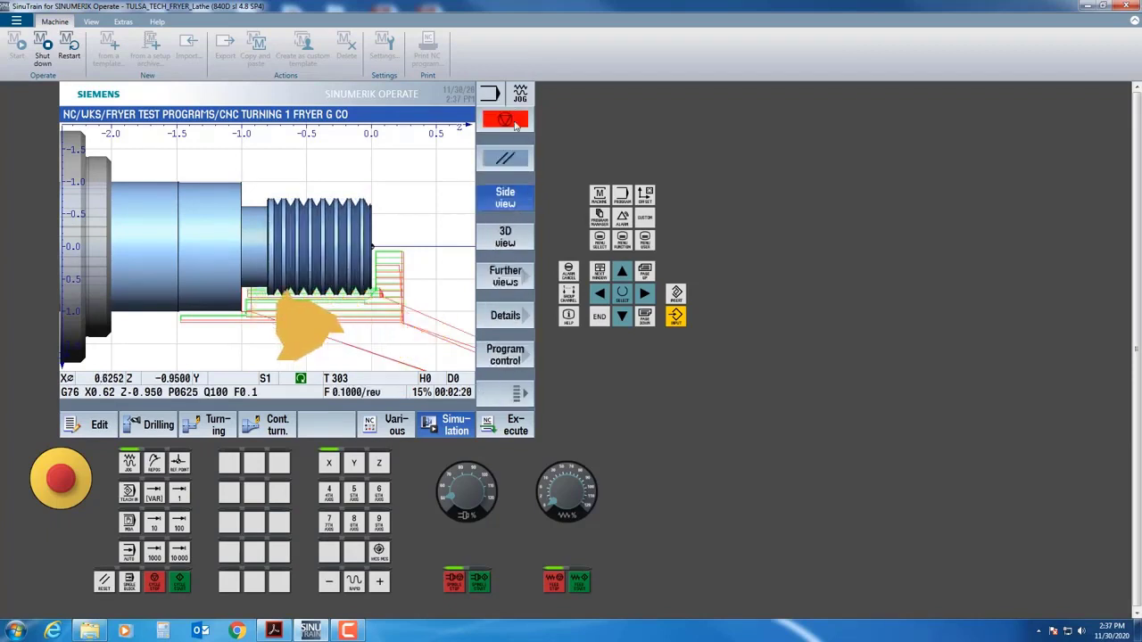
Pause the simulation at tool 202's X1.2 part-off block and run the cut in single-block mode down to X0.001
click(513, 123)
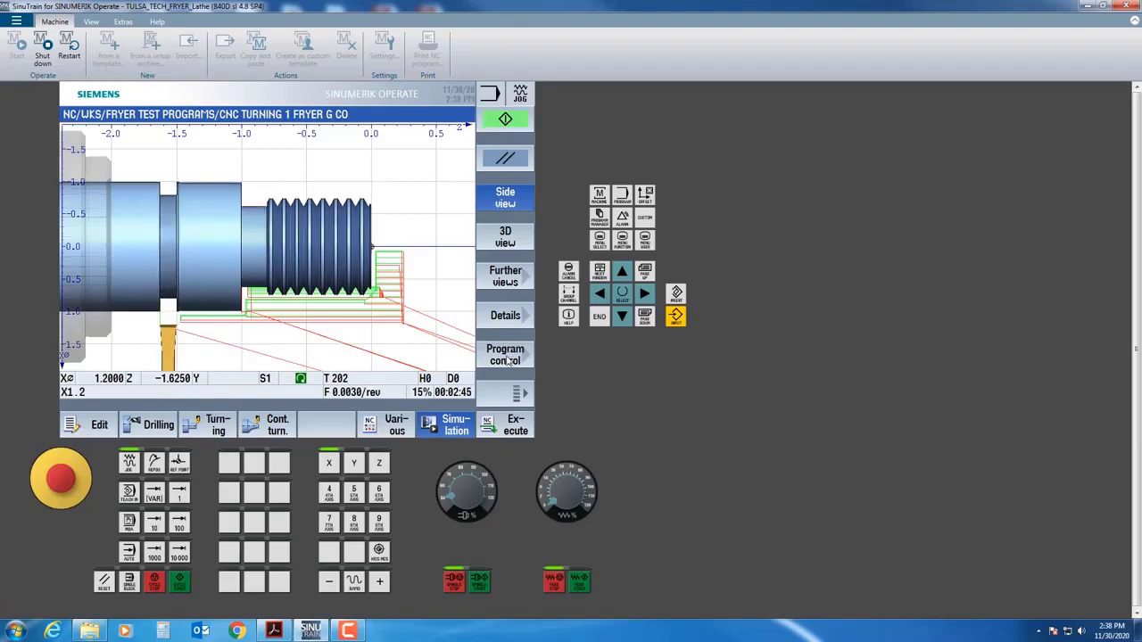
click(513, 393)
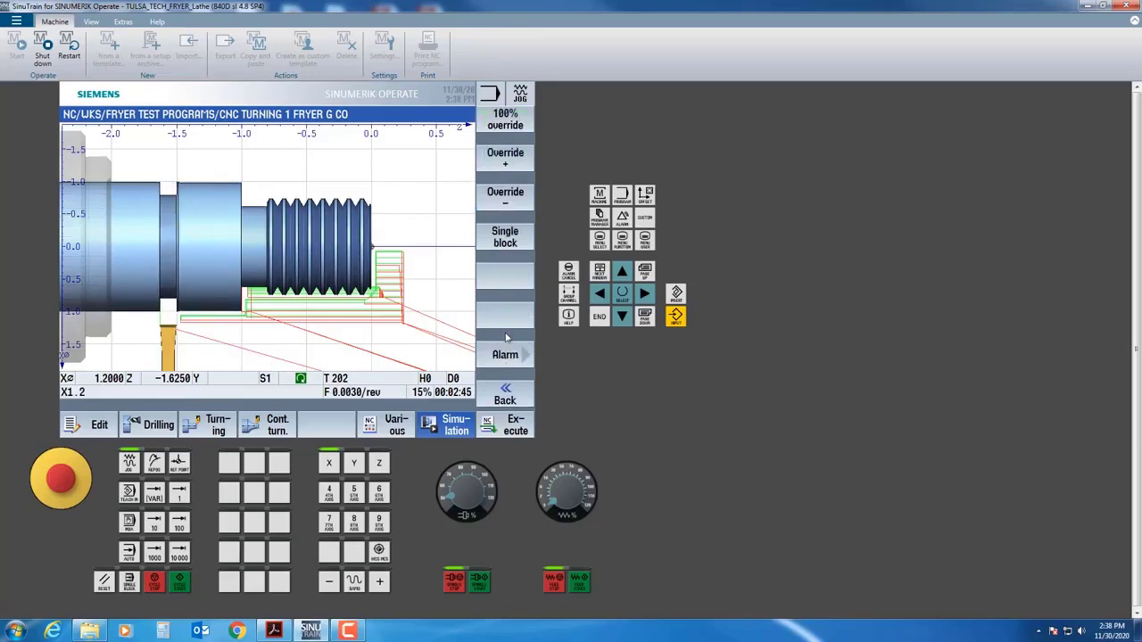
click(506, 237)
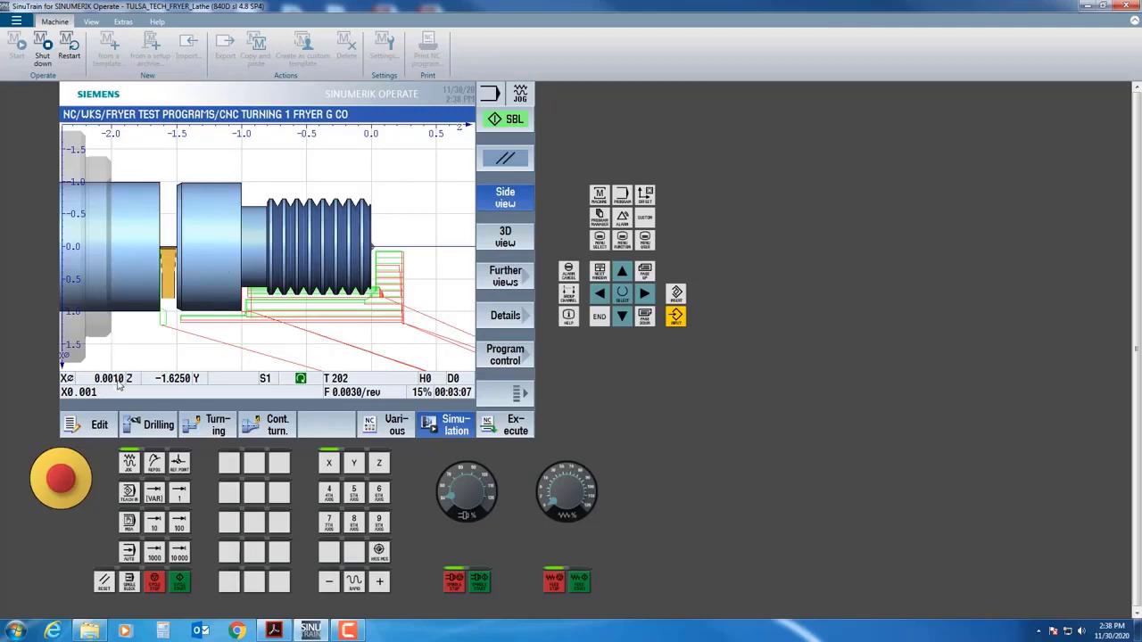
Turn off single-block mode and run the simulation through the X5.0 Z5.0 retract to M30
click(507, 385)
click(505, 399)
click(504, 119)
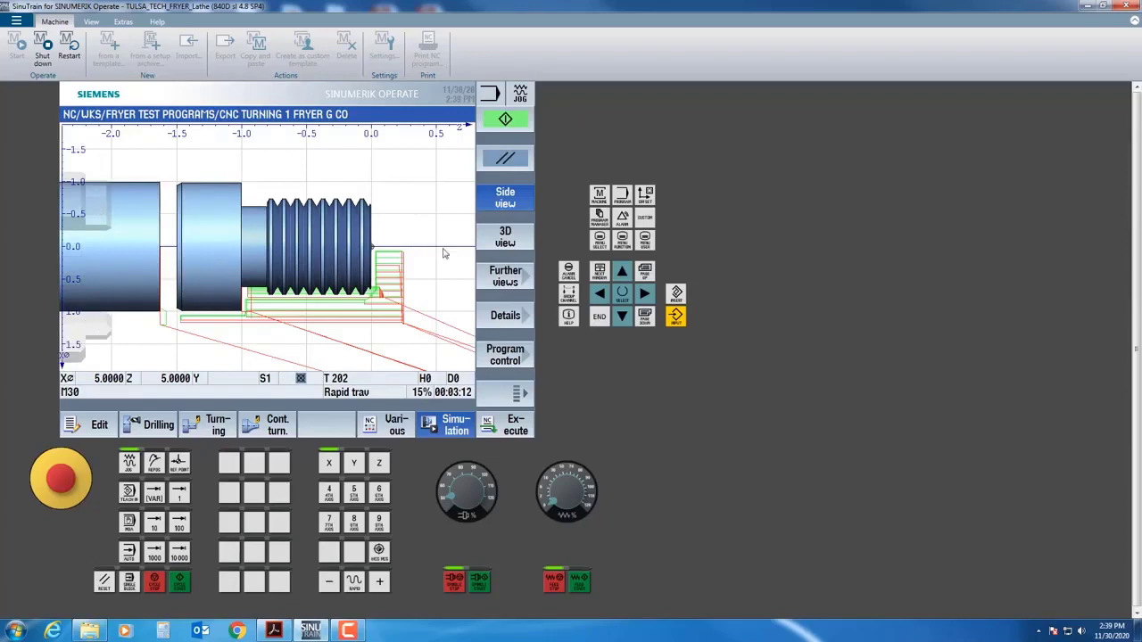
Enlarge the simulated thread and examine its crests and roots along the front of the part
click(508, 317)
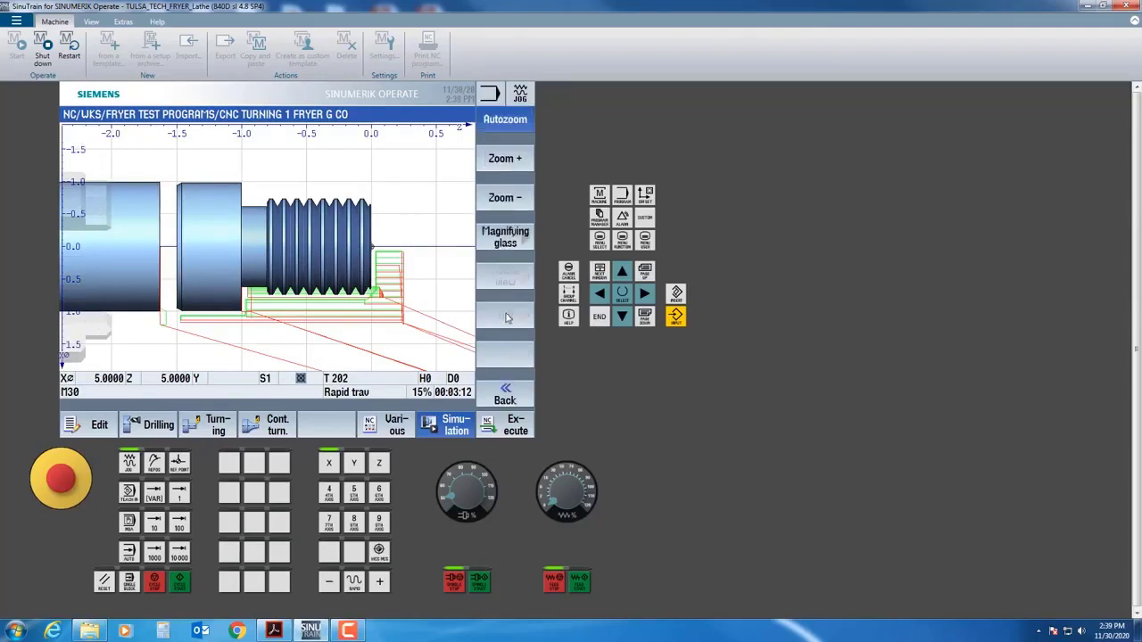
click(504, 170)
click(504, 165)
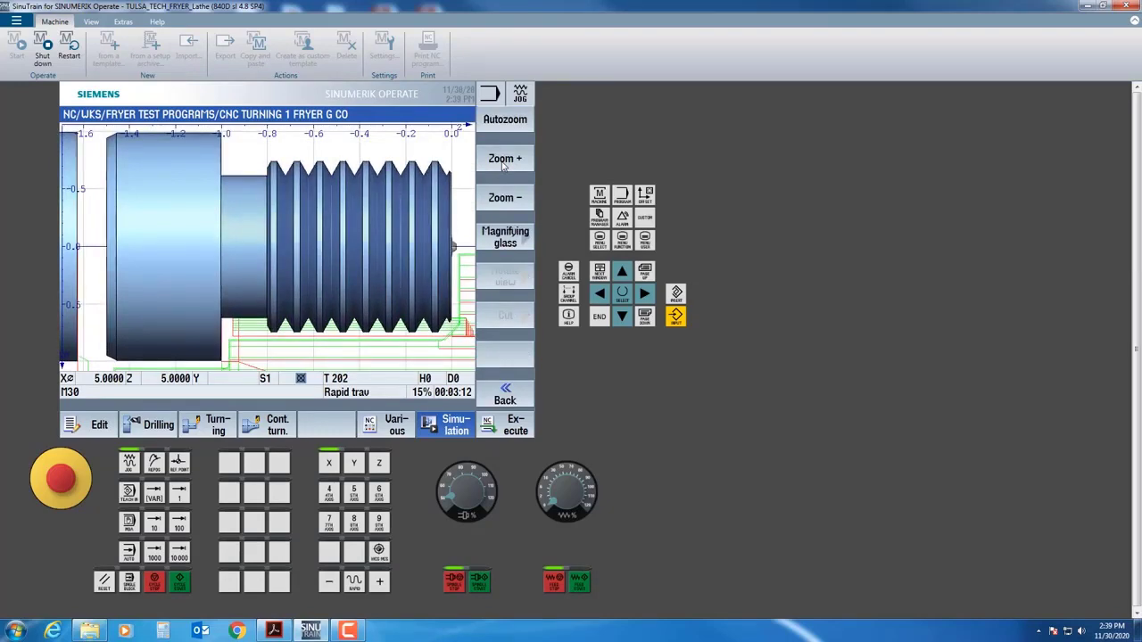
key(Right)
key(Left)
key(Left)
key(Left)
key(Left)
key(Left)
key(Left)
key(Left)
key(Left)
key(Left)
key(Left)
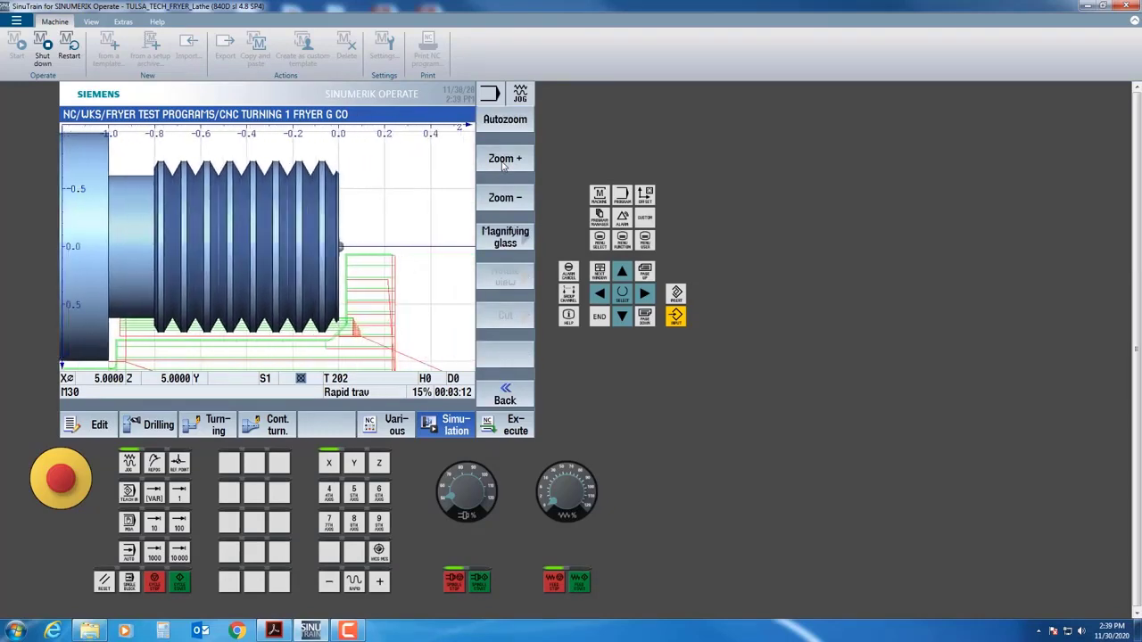
key(Up)
key(Up)
key(Up)
key(Up)
key(Up)
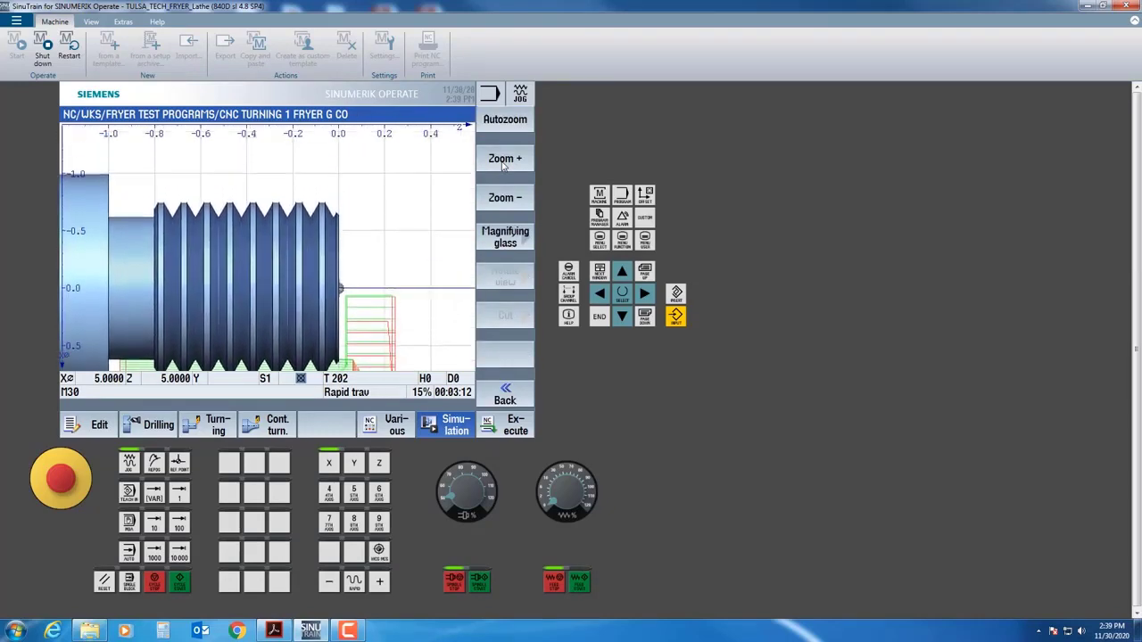
click(504, 165)
click(504, 165)
click(504, 165)
click(504, 166)
click(504, 165)
click(504, 165)
click(504, 165)
click(504, 165)
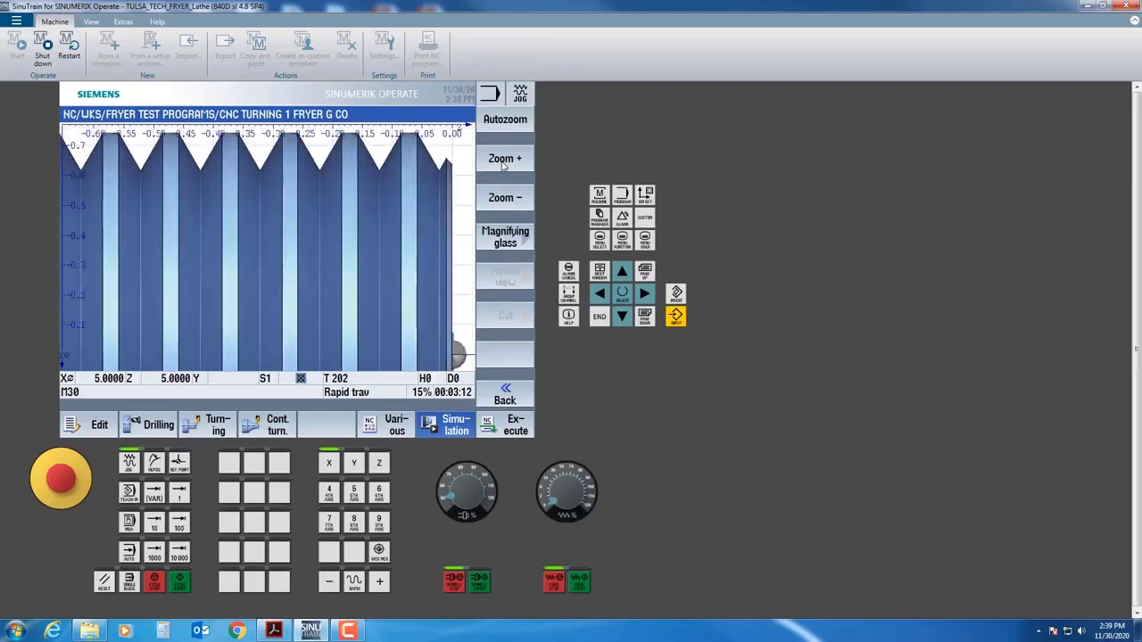
key(Up)
key(Up)
key(Up)
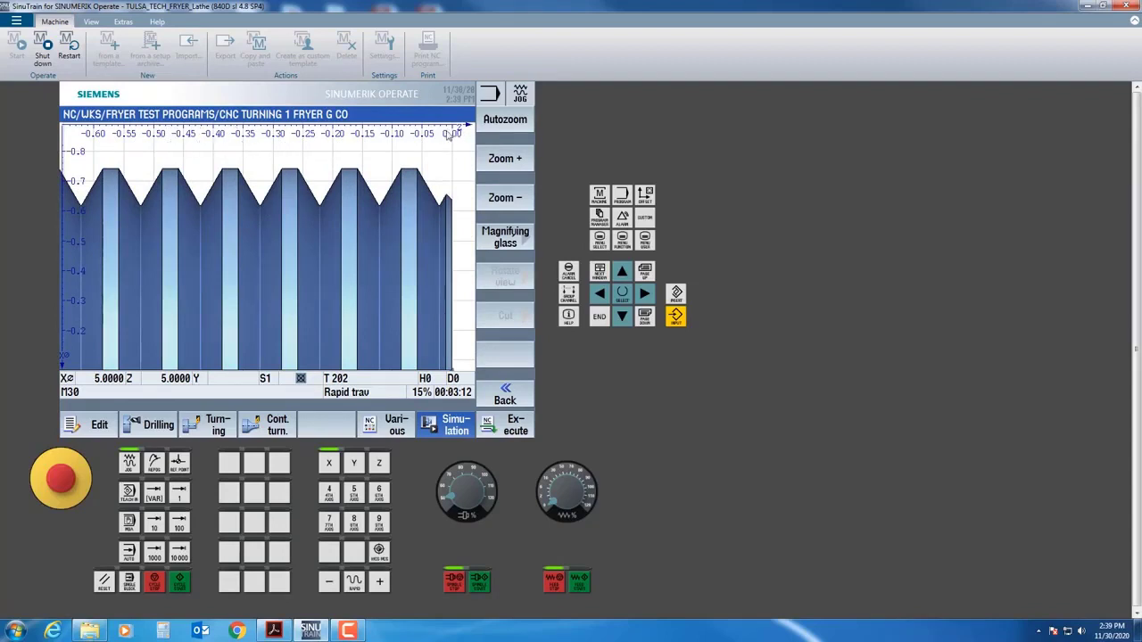
scroll(418, 186, up, 5)
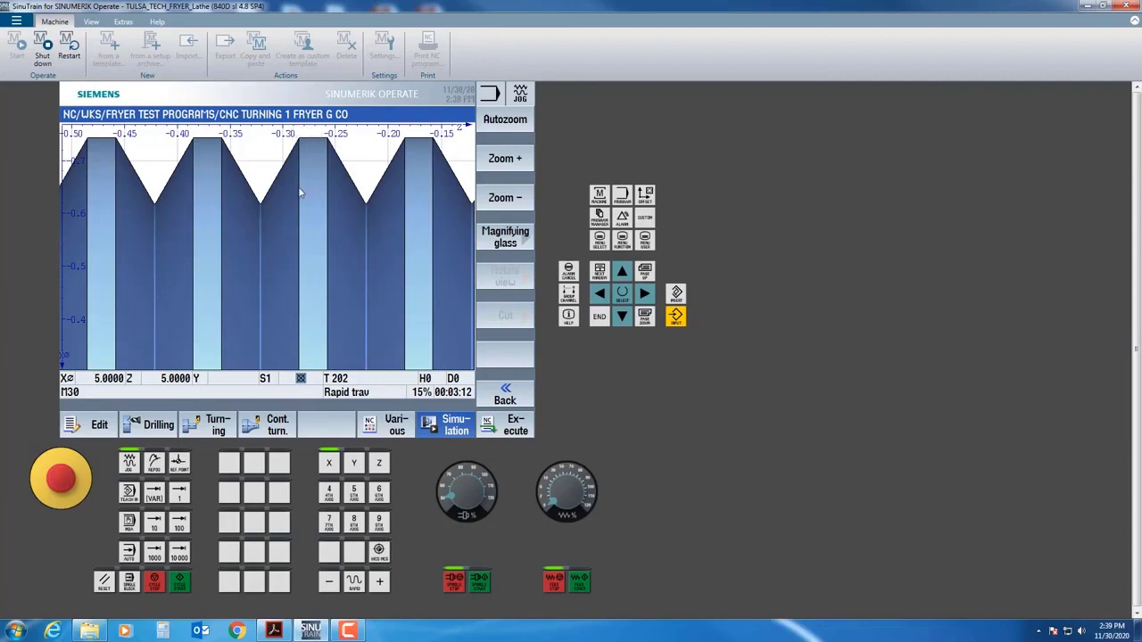
Examine the rear end of the thread and the relief groove between Z-1.0 and Z-0.8
scroll(300, 193, down, 5)
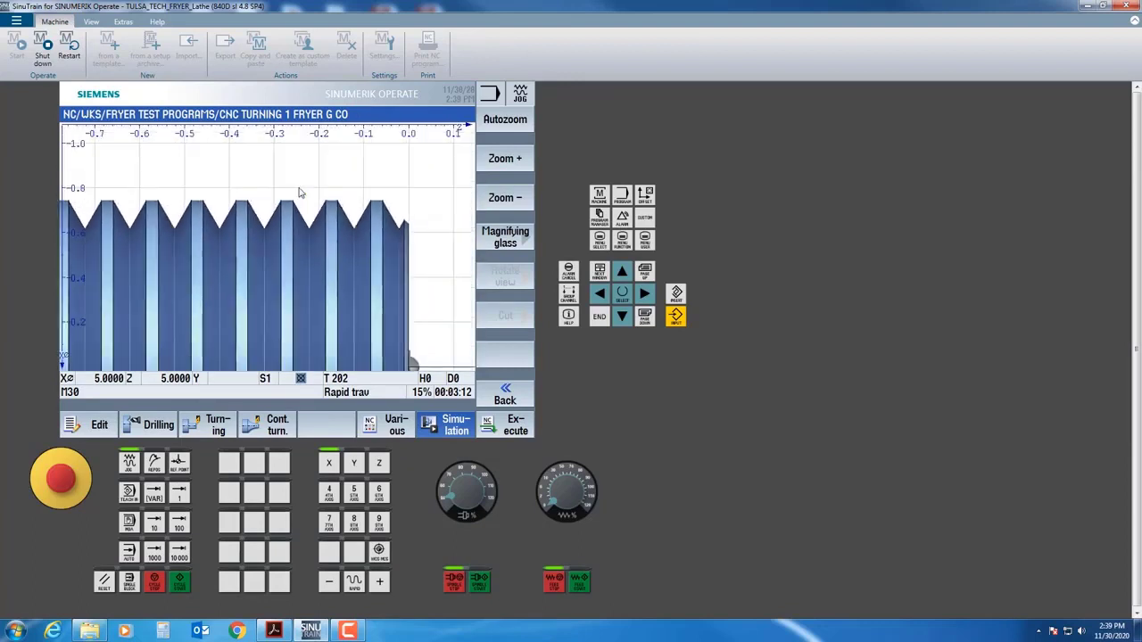
scroll(299, 193, down, 4)
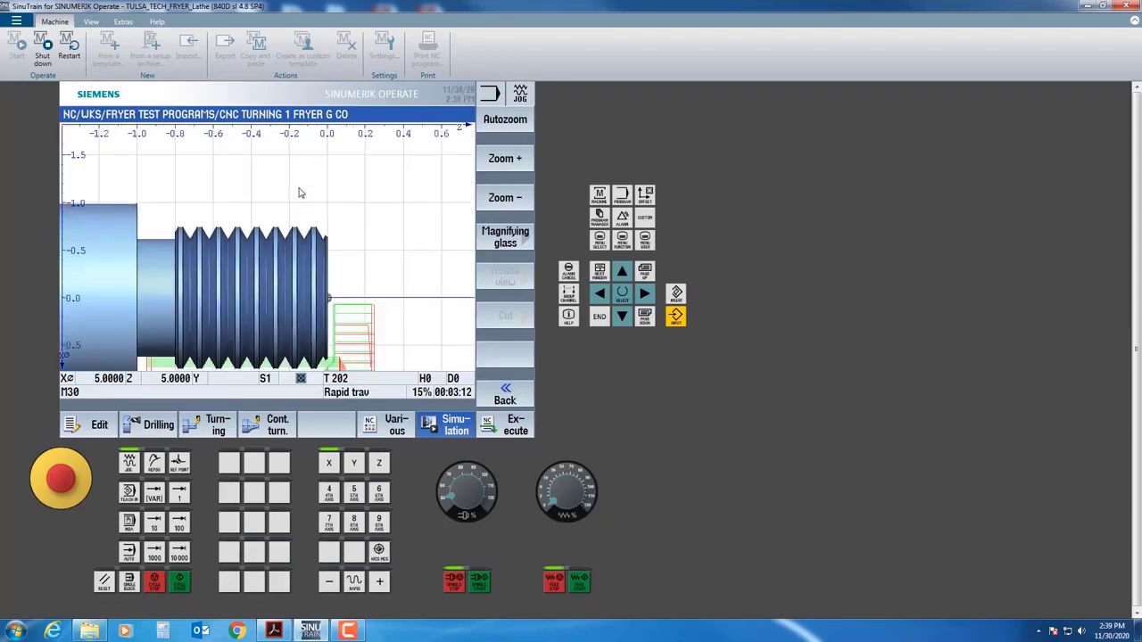
key(Right)
key(Right)
key(Right)
key(Right)
key(Right)
key(Right)
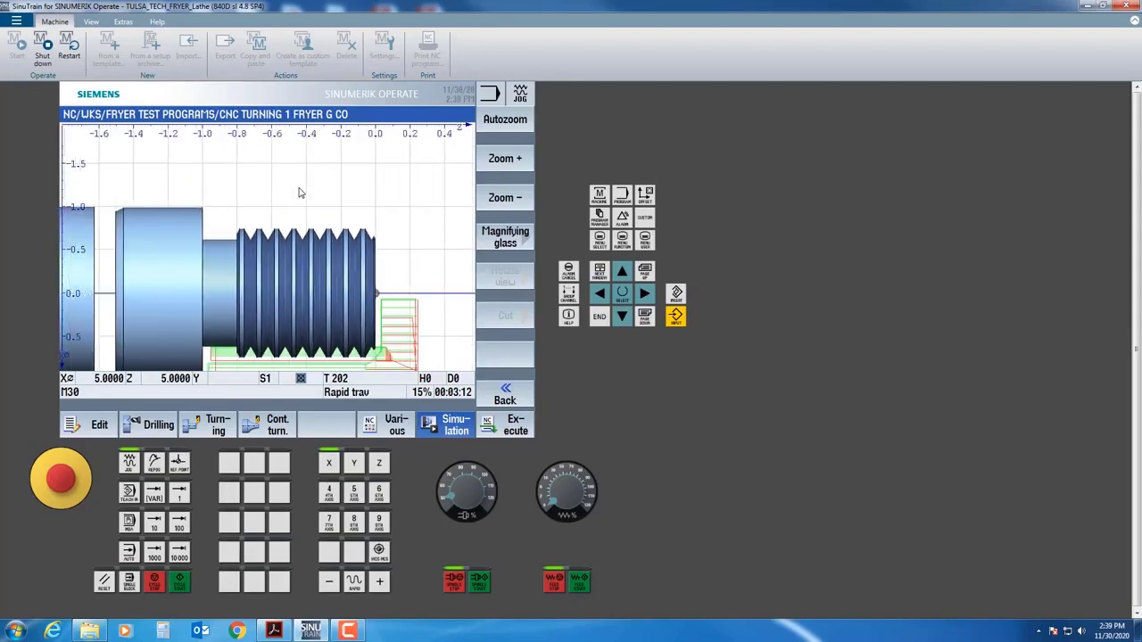
scroll(300, 193, up, 5)
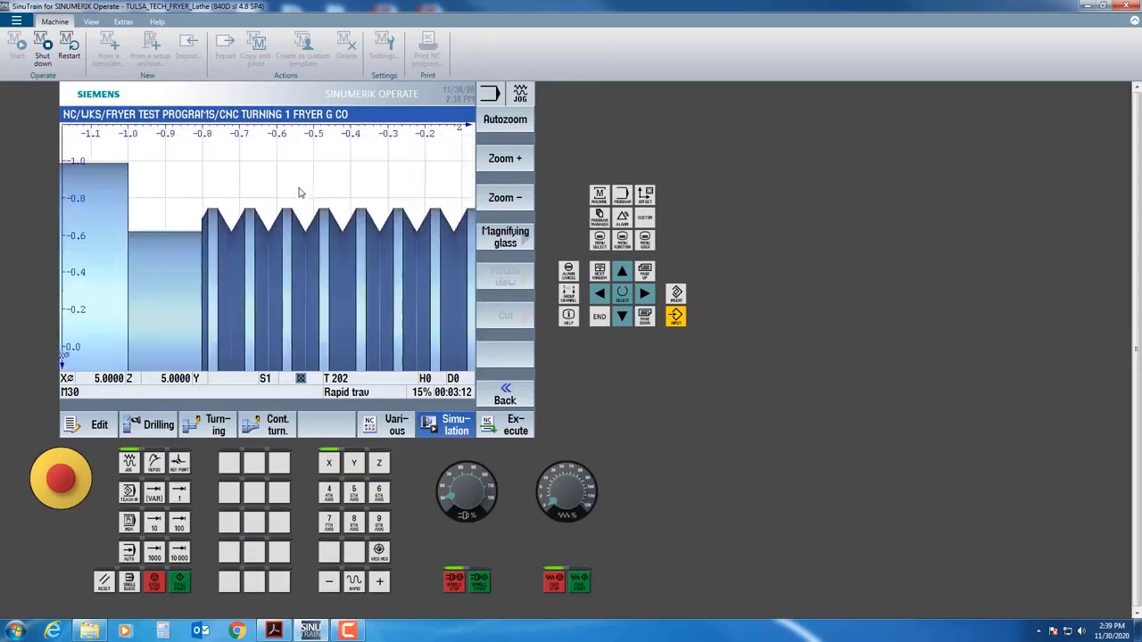
key(Right)
key(Right)
key(Right)
key(Right)
key(Right)
key(Right)
key(Right)
key(Right)
key(Right)
key(Right)
key(Right)
key(Right)
key(Right)
key(Right)
key(Right)
key(Right)
key(Right)
key(Right)
key(Right)
key(Right)
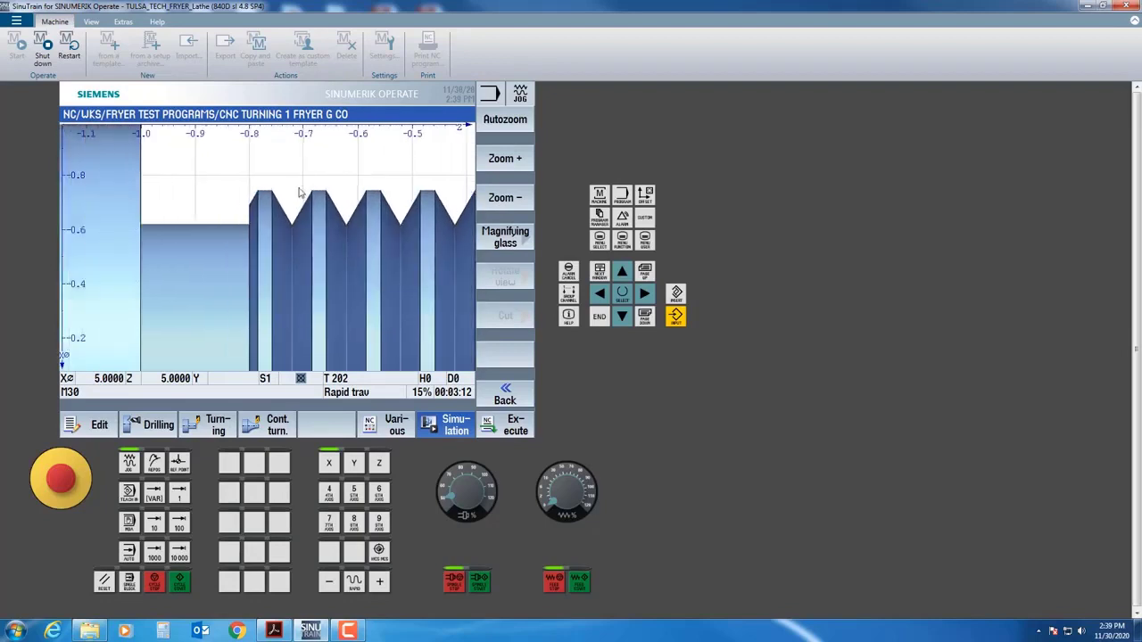
Examine the back chamfer and outer diameter between Z-1.5 and Z-1.0 up close, and restore the automatic full-part view
key(Right)
key(Right)
key(Right)
key(Right)
key(Right)
key(Right)
key(Down)
key(Down)
key(Down)
key(Down)
key(Down)
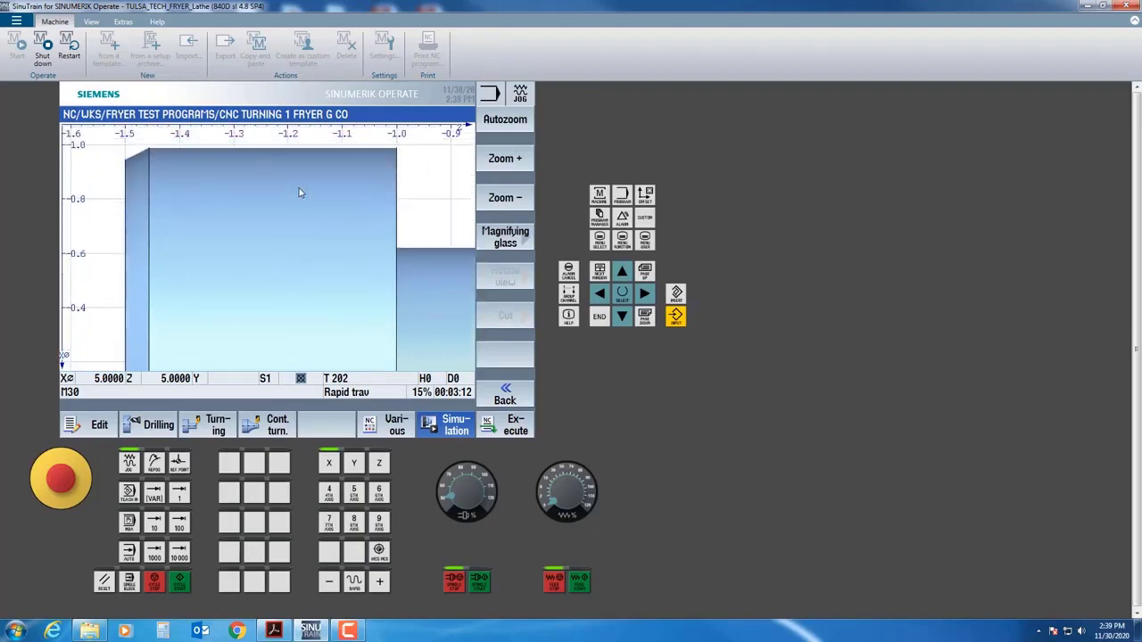
key(Right)
key(Right)
key(Right)
key(Right)
key(Right)
key(Right)
key(Right)
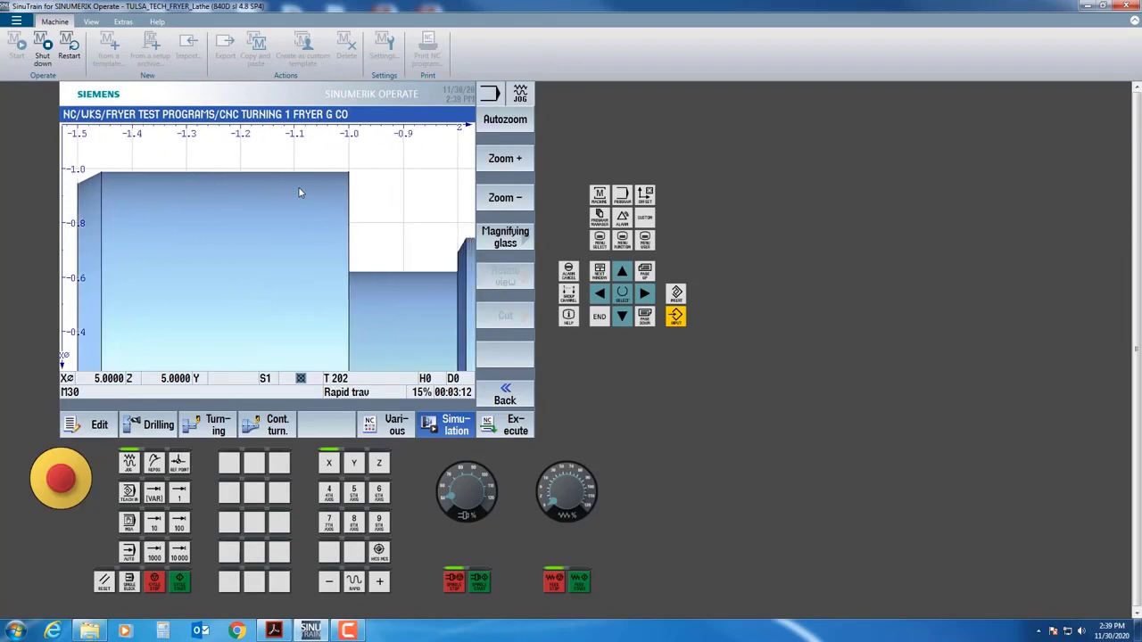
key(plus)
key(plus)
key(plus)
key(plus)
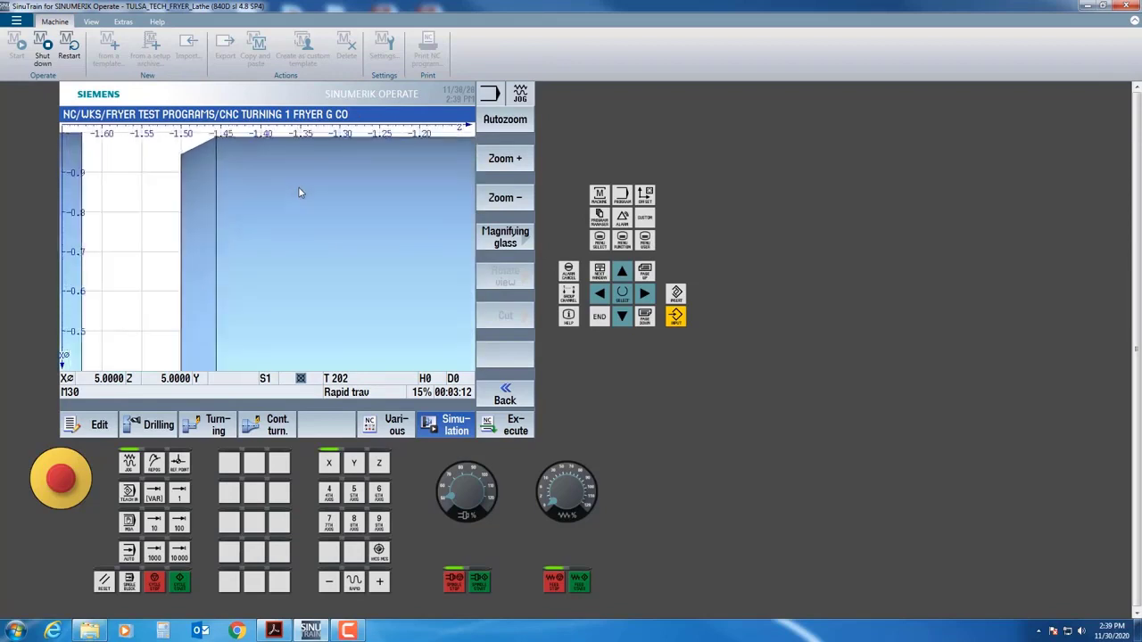
key(plus)
key(Down)
key(Down)
key(Down)
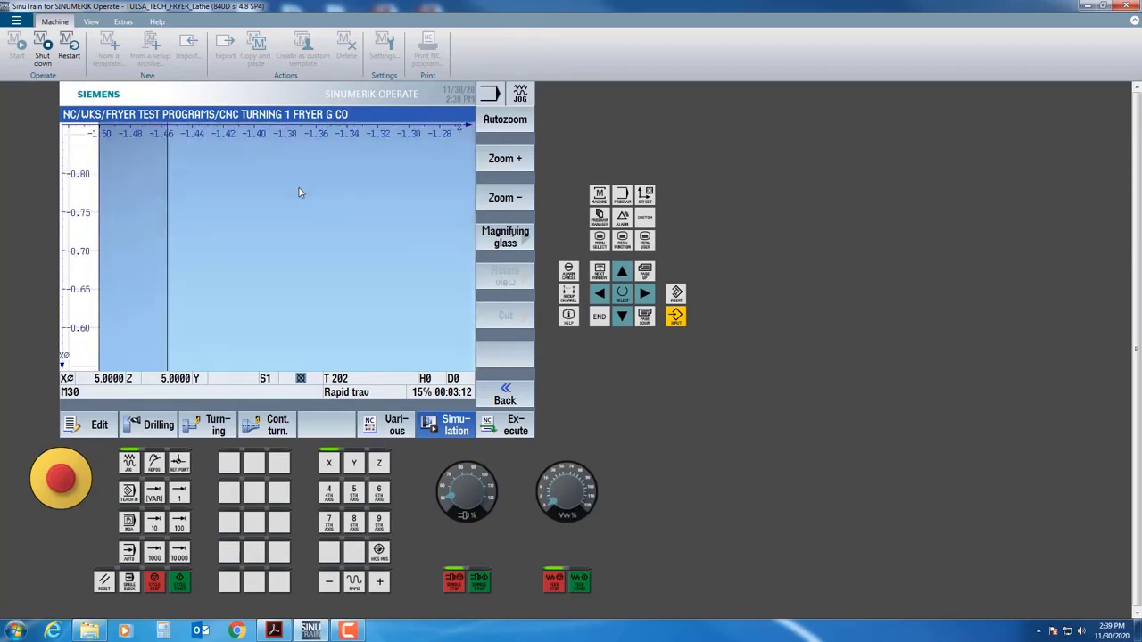
key(Down)
key(Down)
key(Down)
key(Down)
key(Down)
key(Down)
key(Down)
key(Down)
key(Down)
key(Down)
key(Down)
key(Down)
key(Down)
key(Down)
key(Down)
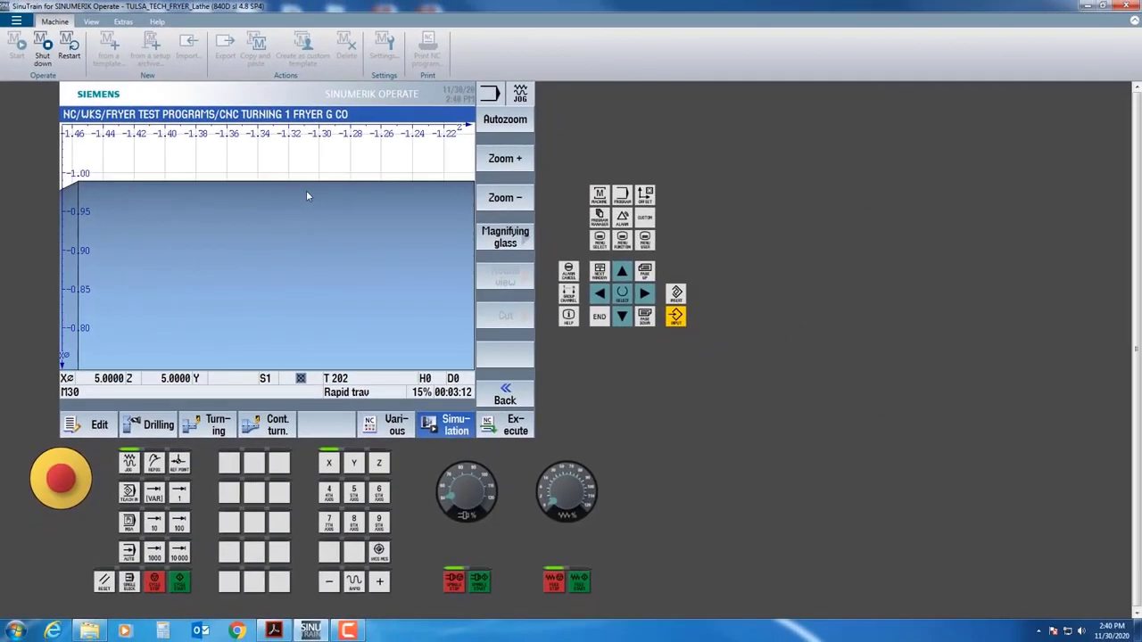
click(504, 121)
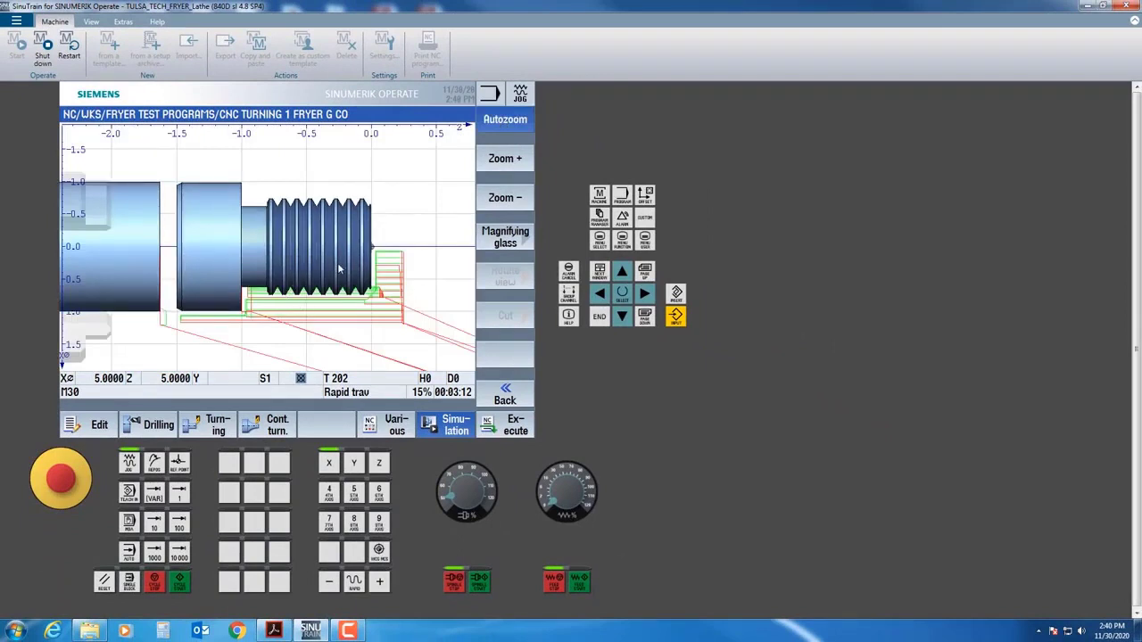
Check the tool list and reopen the CNC TURNING 1 FRYER G CO program for editing
click(645, 195)
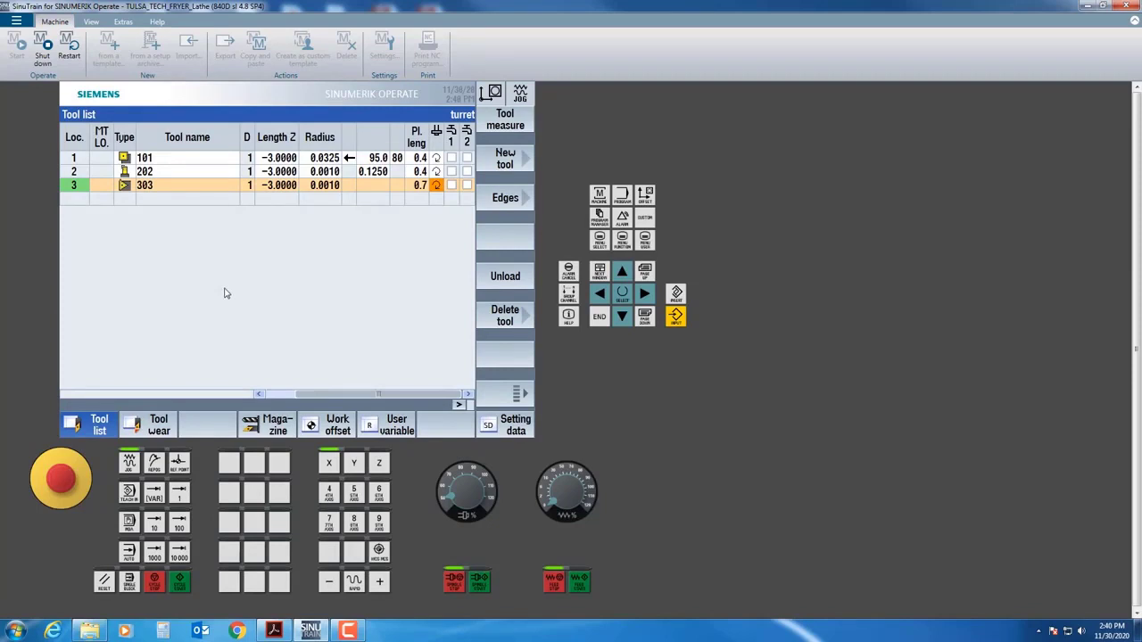
click(600, 216)
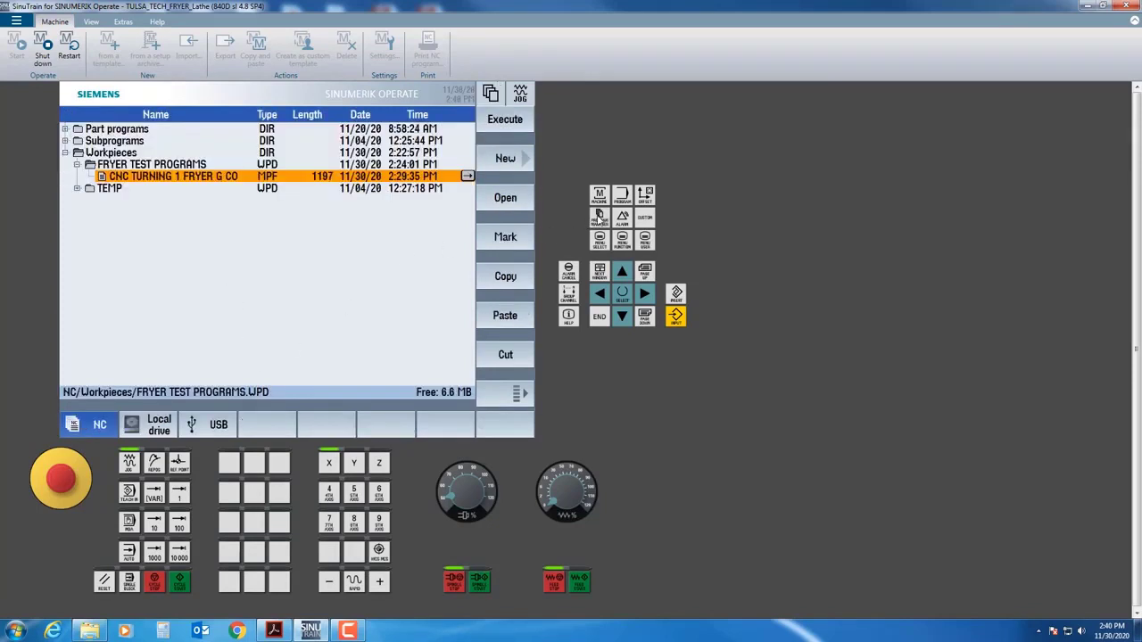
key(Return)
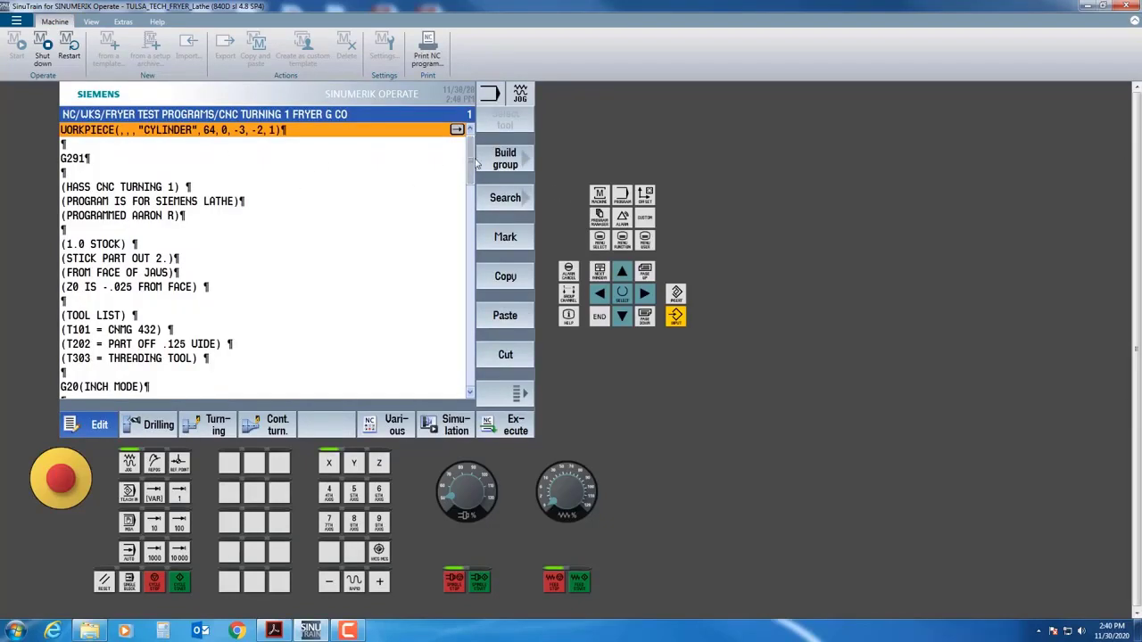
Read through the G-code from the tool 1 turning section to tool 3's G76 threading blocks
drag(472, 163, 472, 207)
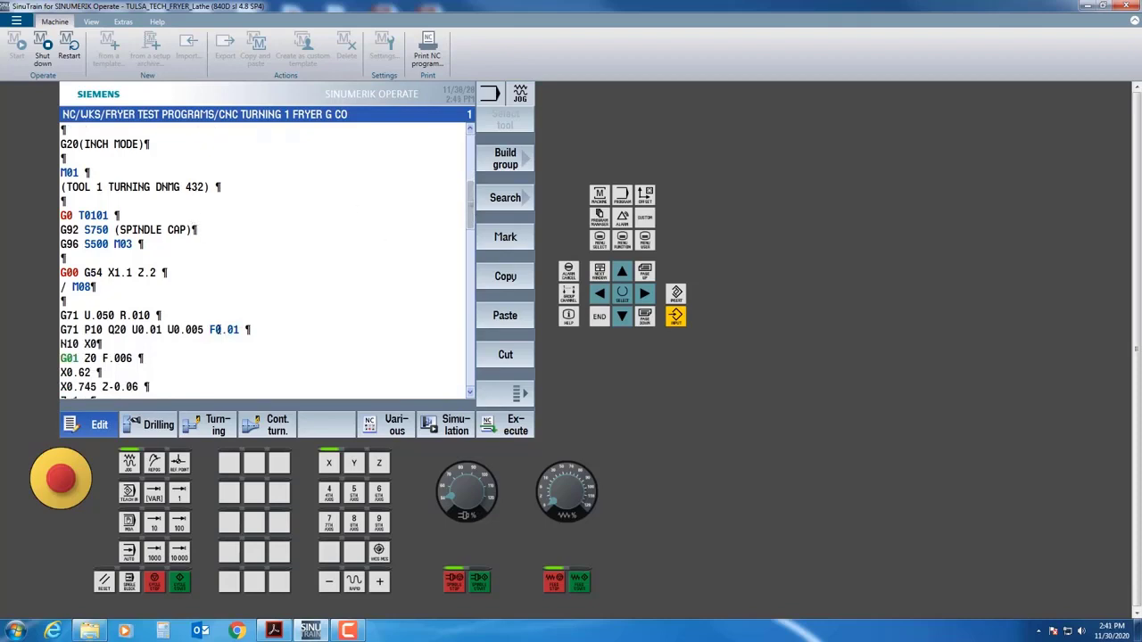
drag(470, 209, 471, 271)
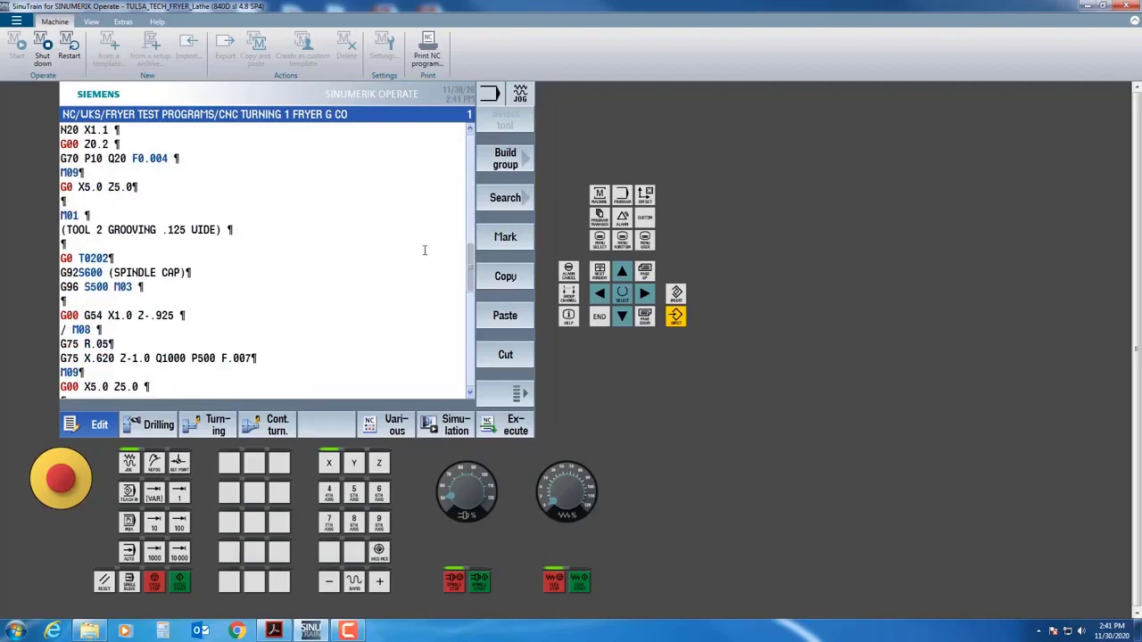
scroll(433, 277, down, 5)
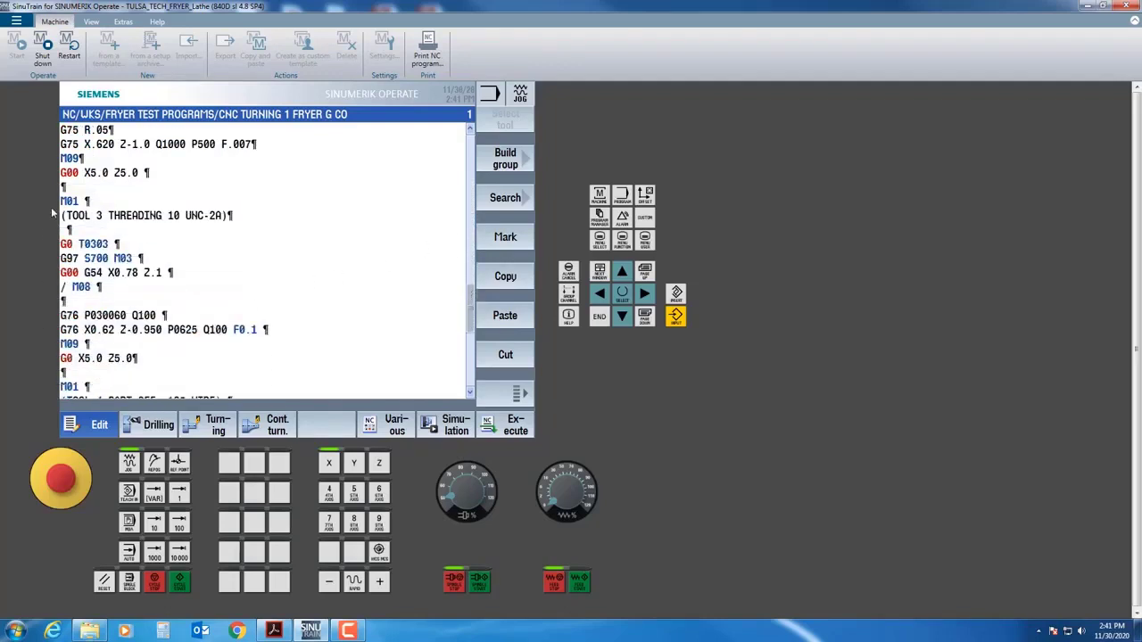